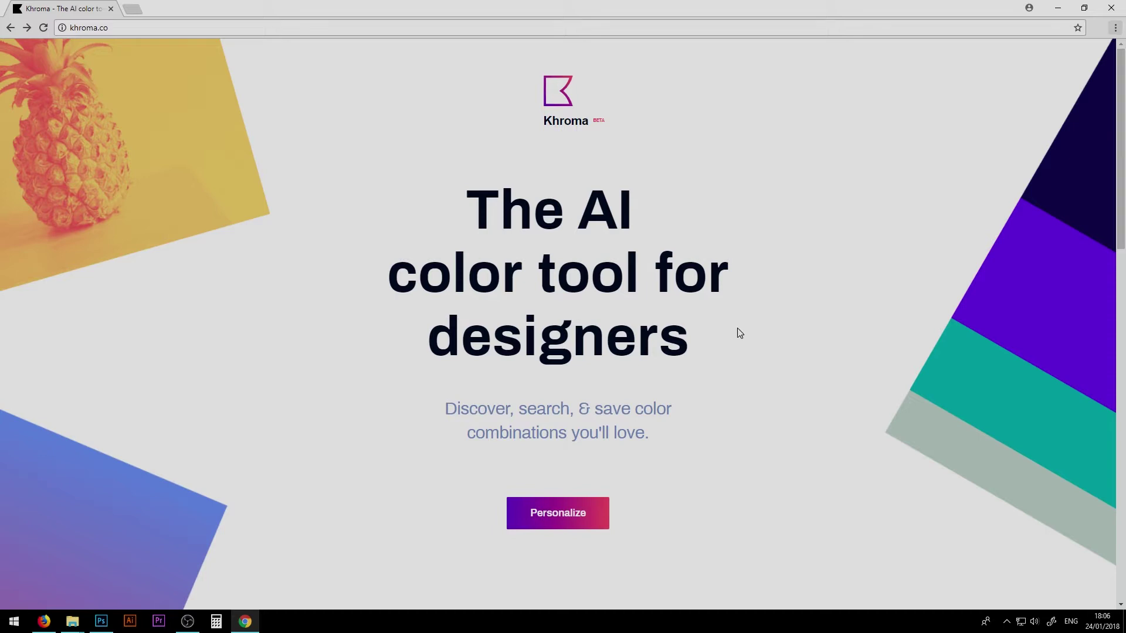
# Step: Open Khroma's personalization page for choosing a set of favorite colors
pyautogui.tripleClick(385, 423)
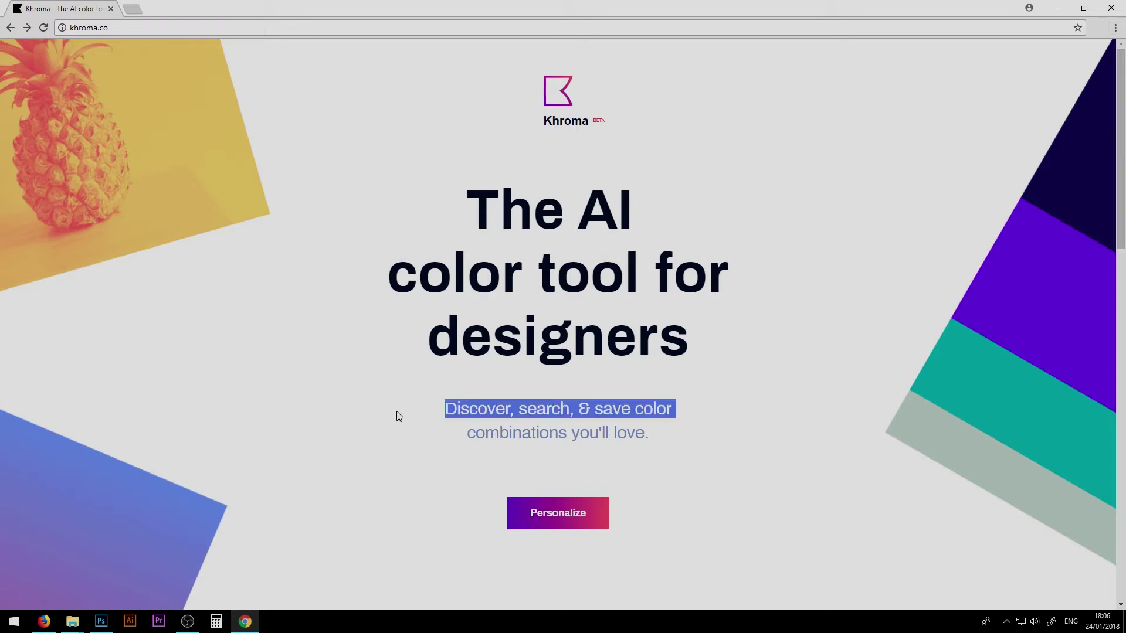
pyautogui.click(544, 469)
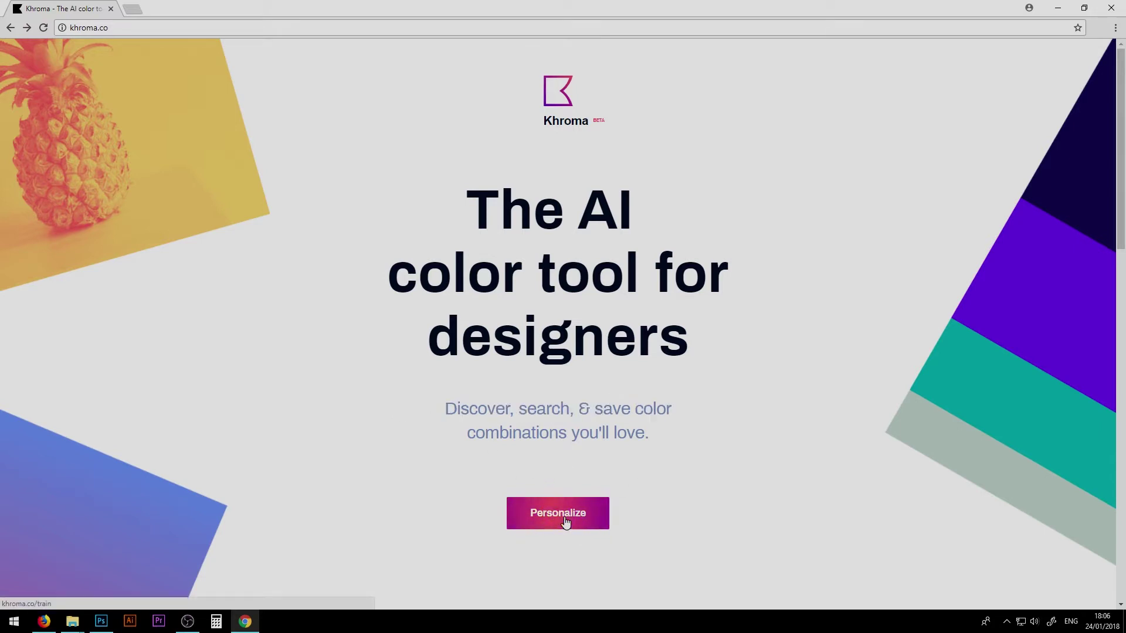
pyautogui.click(566, 521)
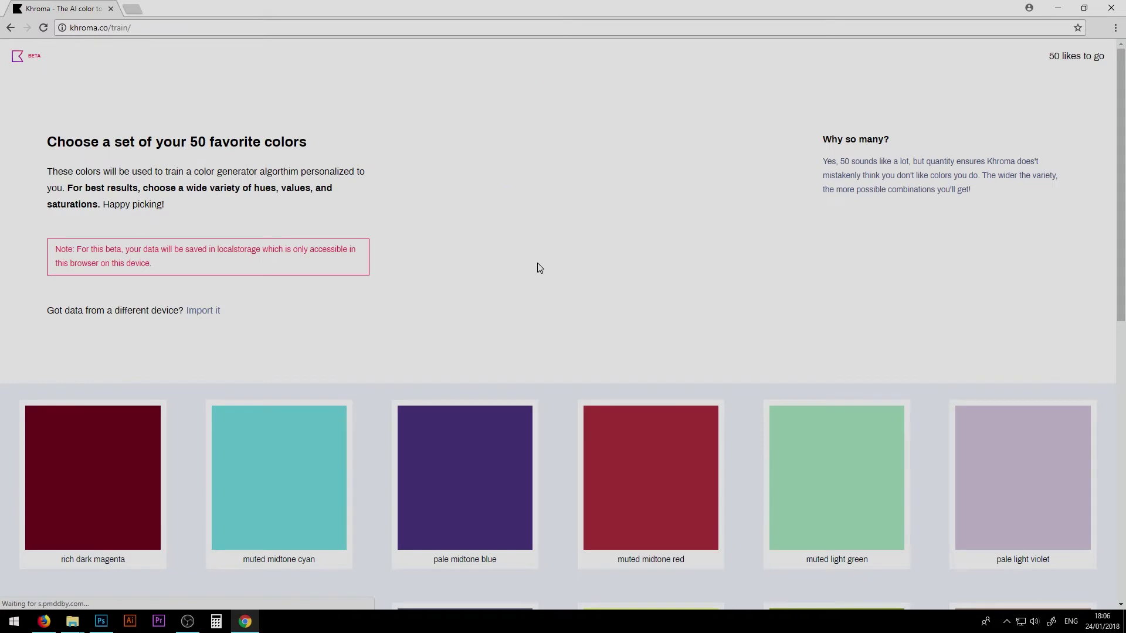
# Step: Examine the training page's instructions and the color swatches offered for selection
pyautogui.scroll(-2, 572, 283)
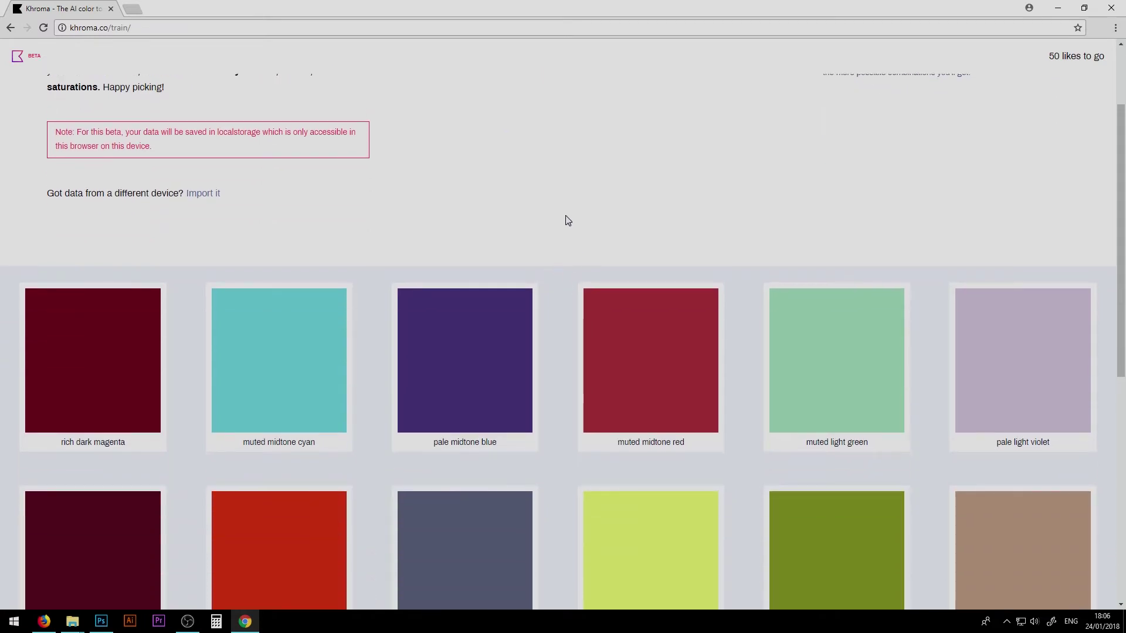
pyautogui.scroll(2, 567, 220)
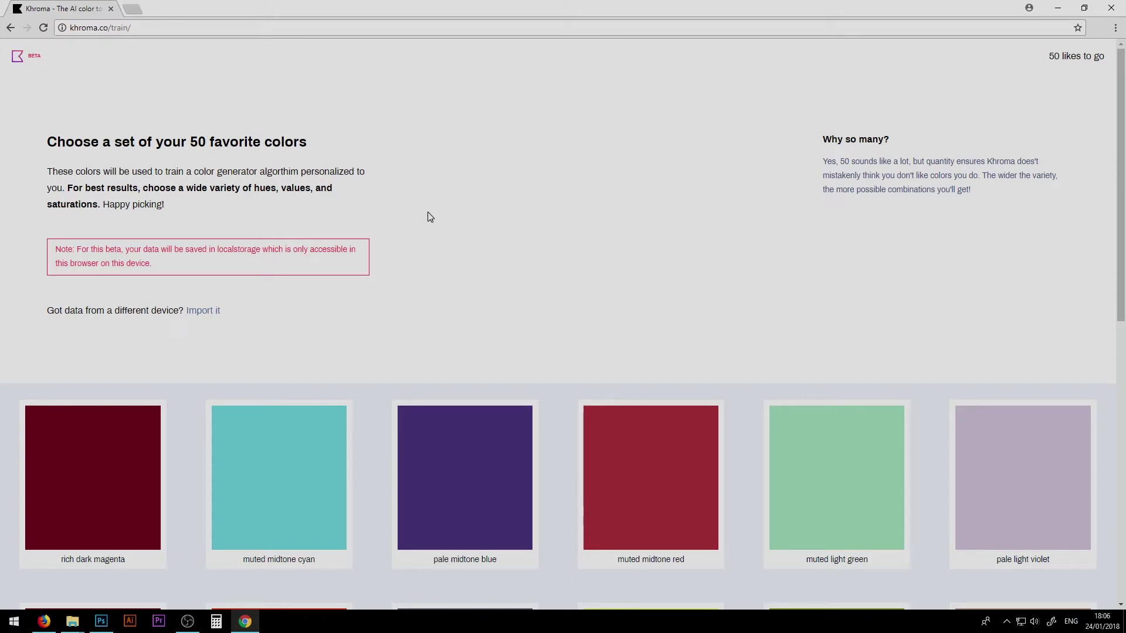
pyautogui.scroll(-5, 571, 282)
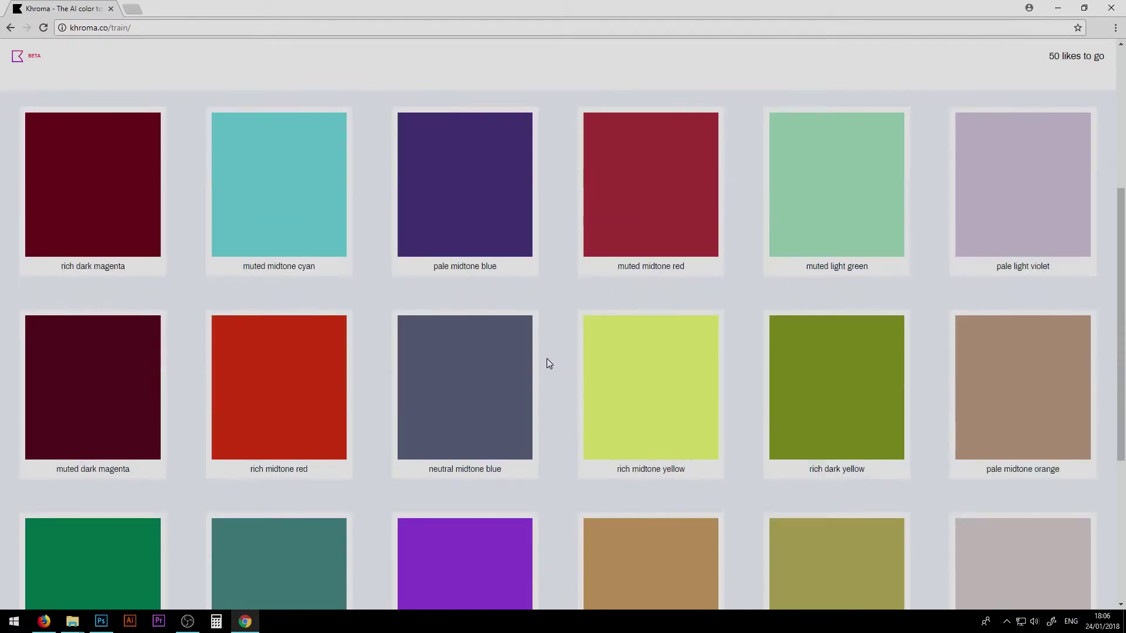
pyautogui.scroll(5, 589, 316)
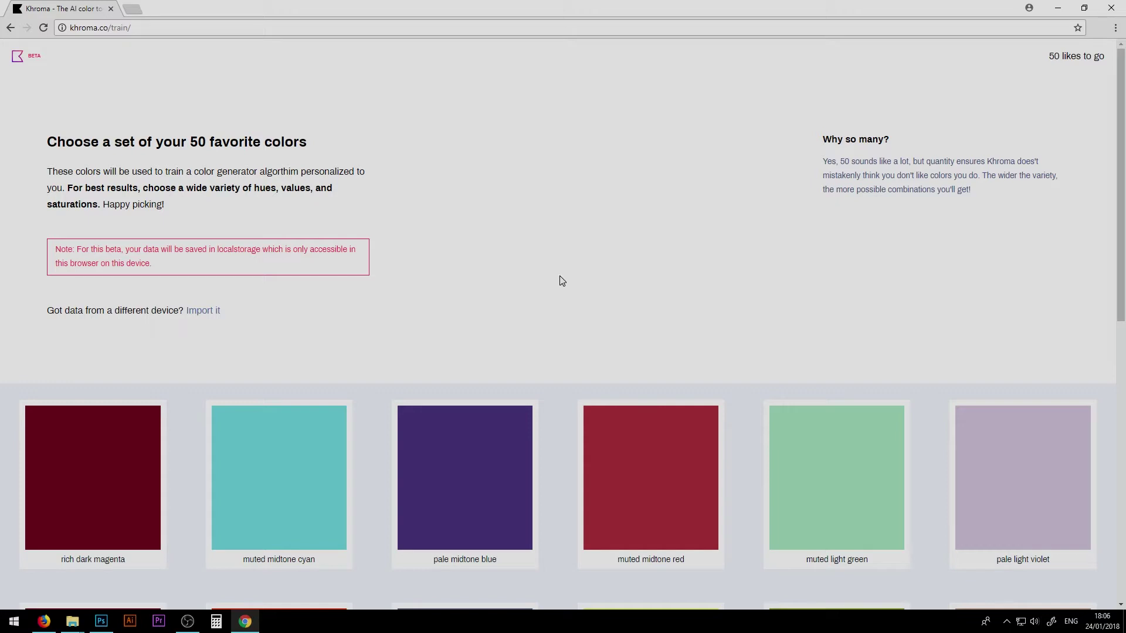
pyautogui.scroll(-2, 548, 288)
pyautogui.scroll(-7, 549, 287)
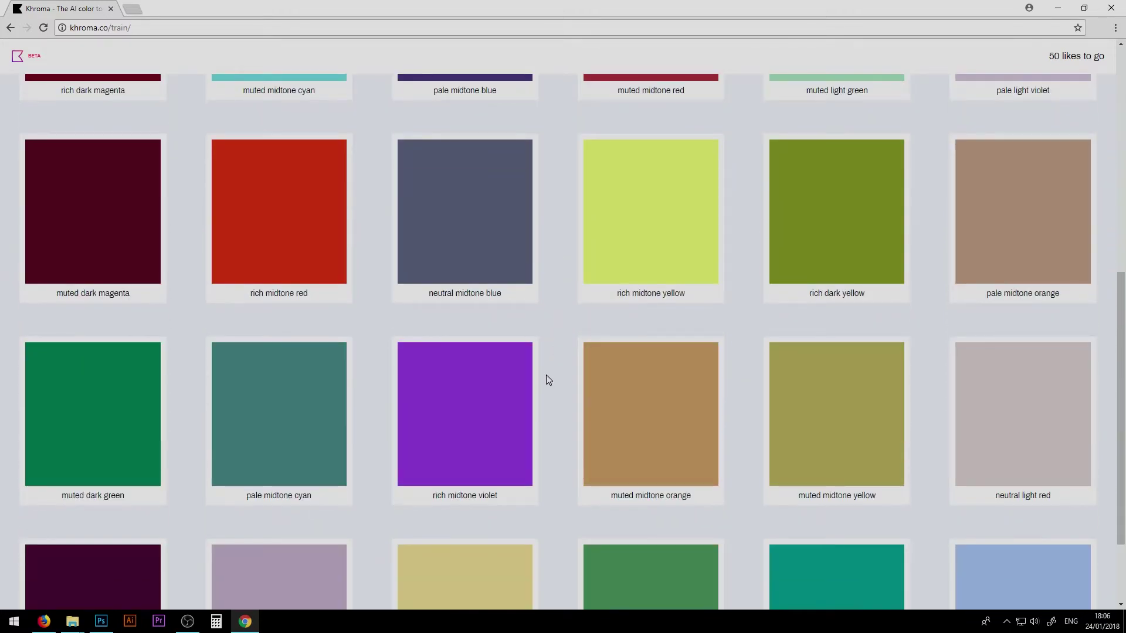
pyautogui.scroll(4, 550, 374)
# Step: Select 50 favorite colors from the swatches in a variety of hues and start training the color generator
pyautogui.scroll(-10, 553, 374)
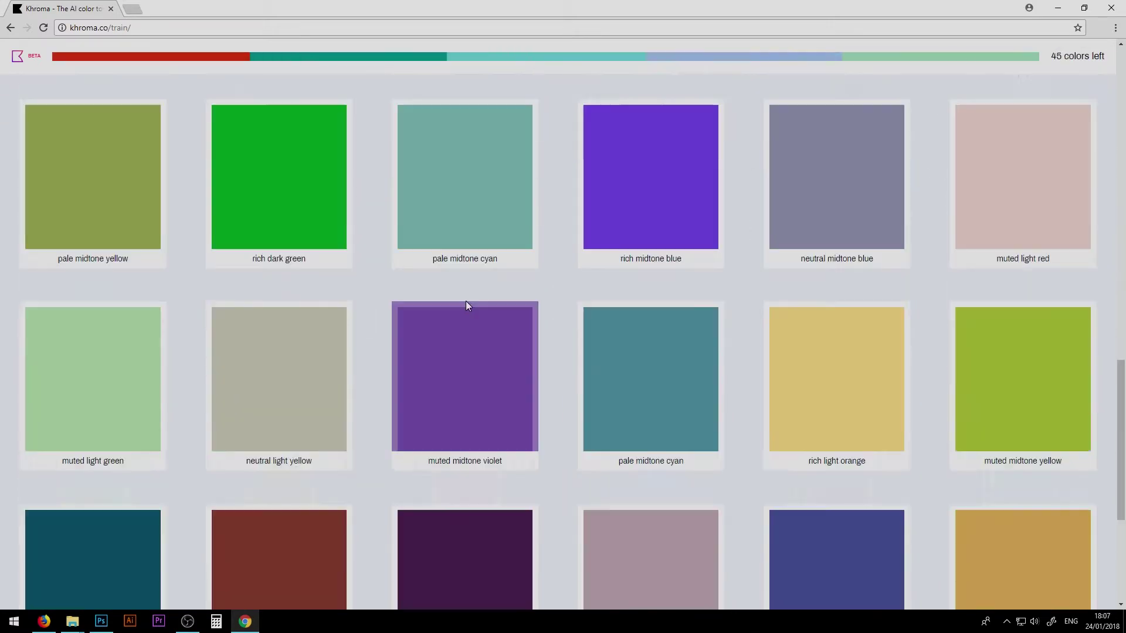
pyautogui.click(459, 402)
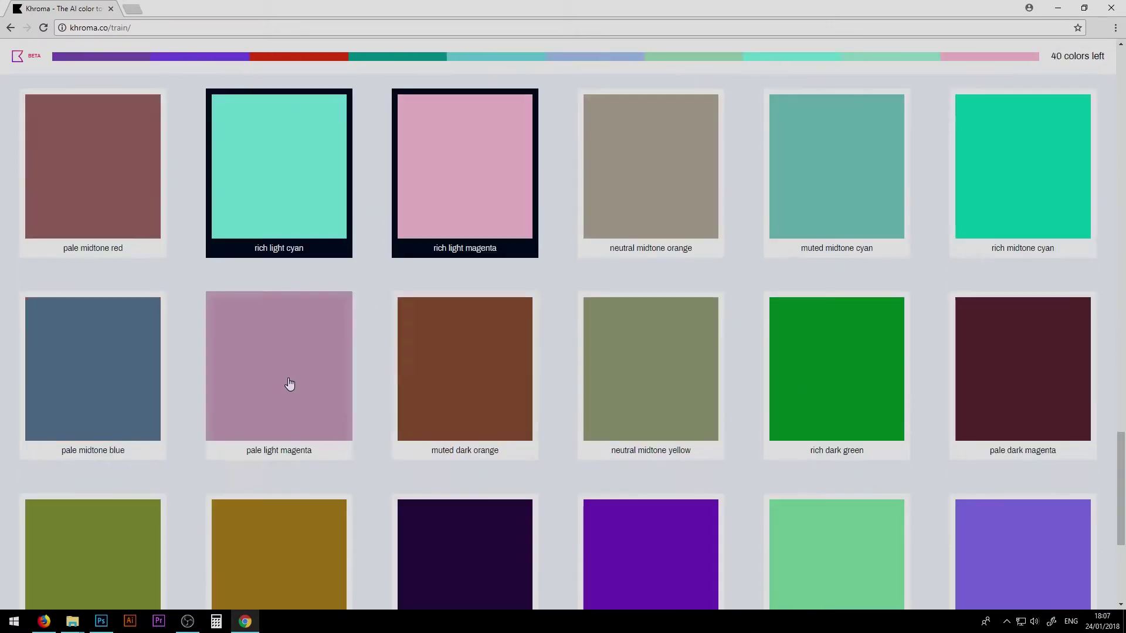
pyautogui.click(360, 377)
pyautogui.click(465, 352)
pyautogui.click(1005, 490)
pyautogui.click(304, 548)
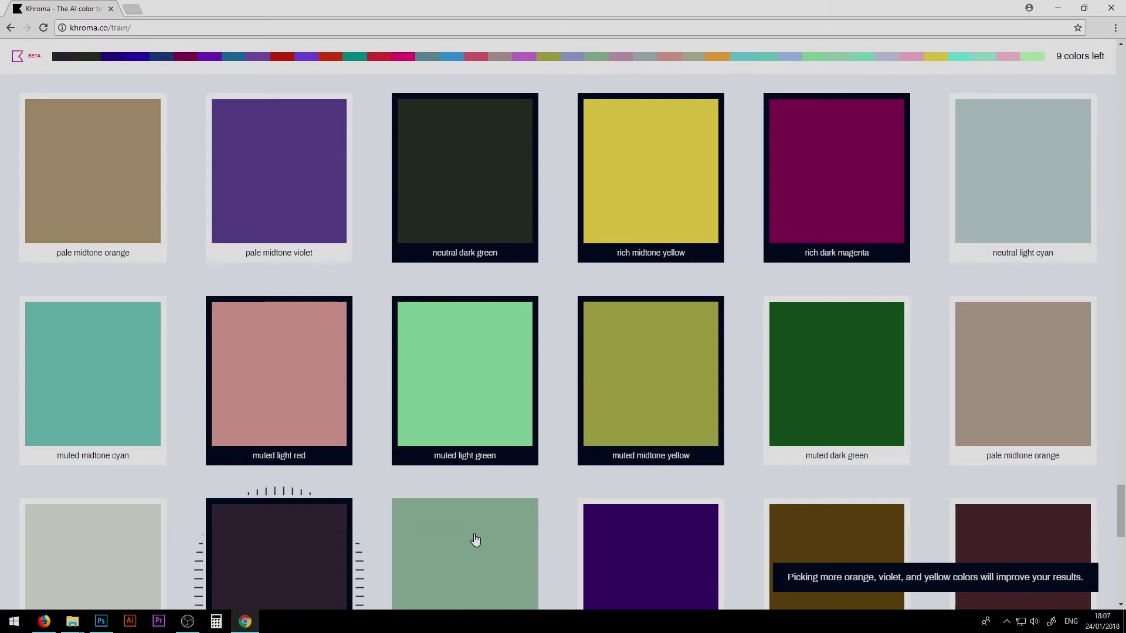
pyautogui.click(528, 239)
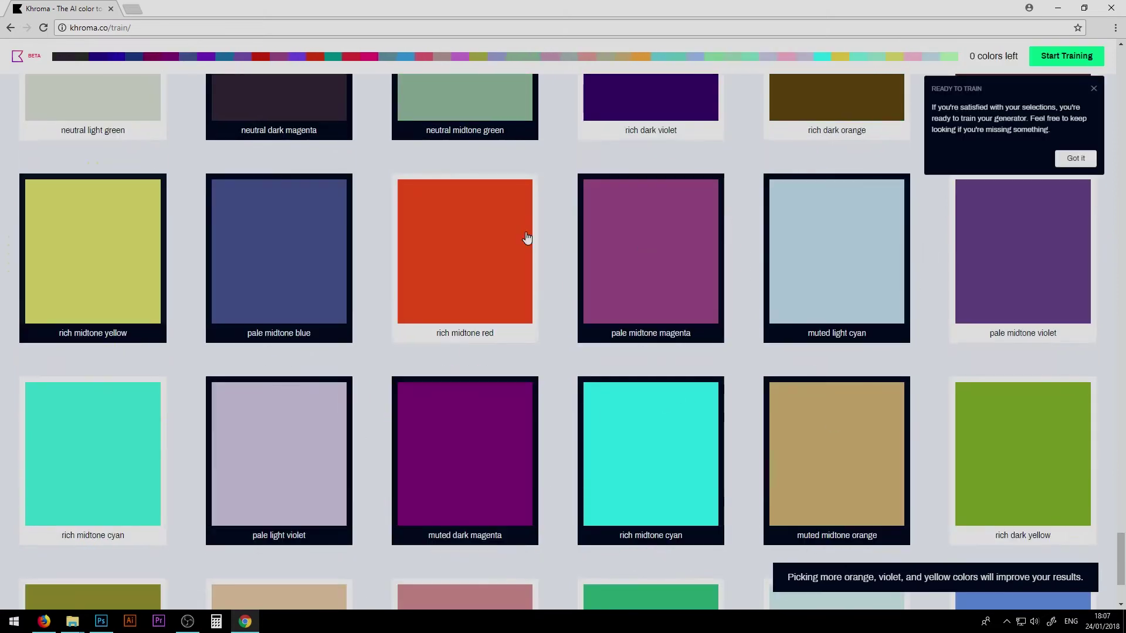
pyautogui.click(1094, 59)
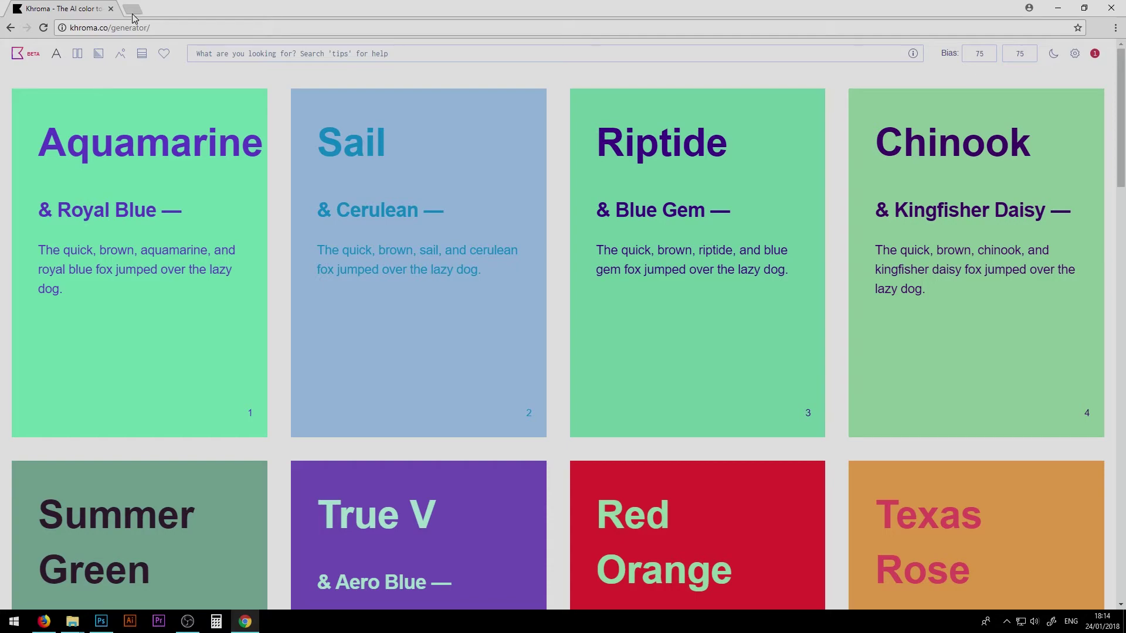
# Step: Examine the generated two-color text combinations down to the row with the Fun Blue and Rock Blue card
pyautogui.scroll(-6, 498, 285)
pyautogui.scroll(-20, 497, 285)
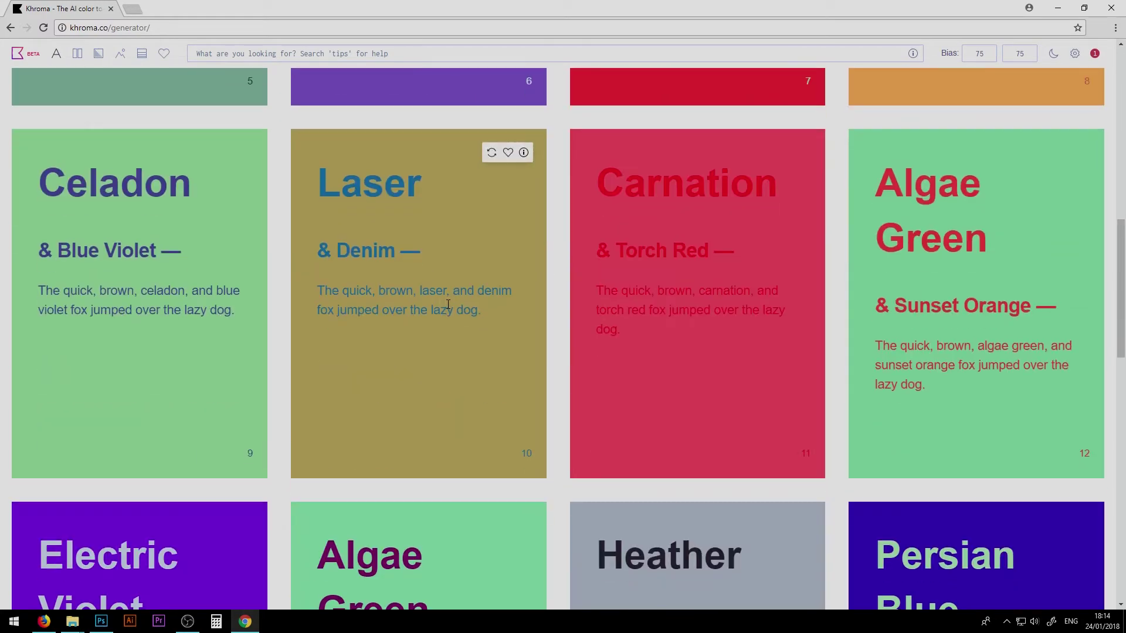
pyautogui.scroll(-20, 424, 305)
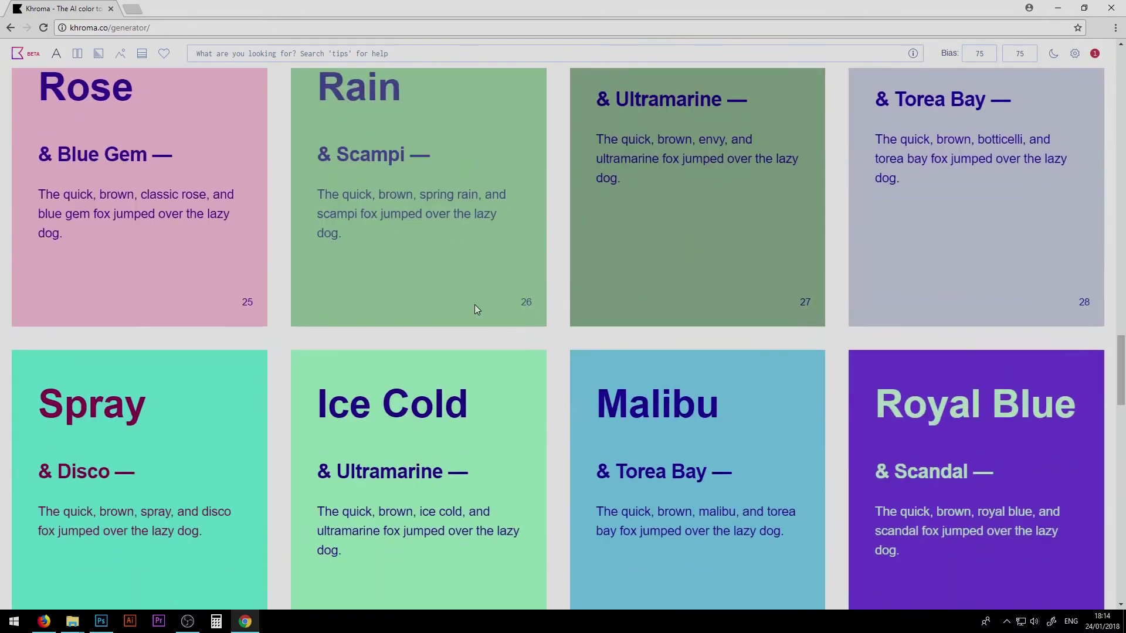
pyautogui.scroll(-9, 528, 313)
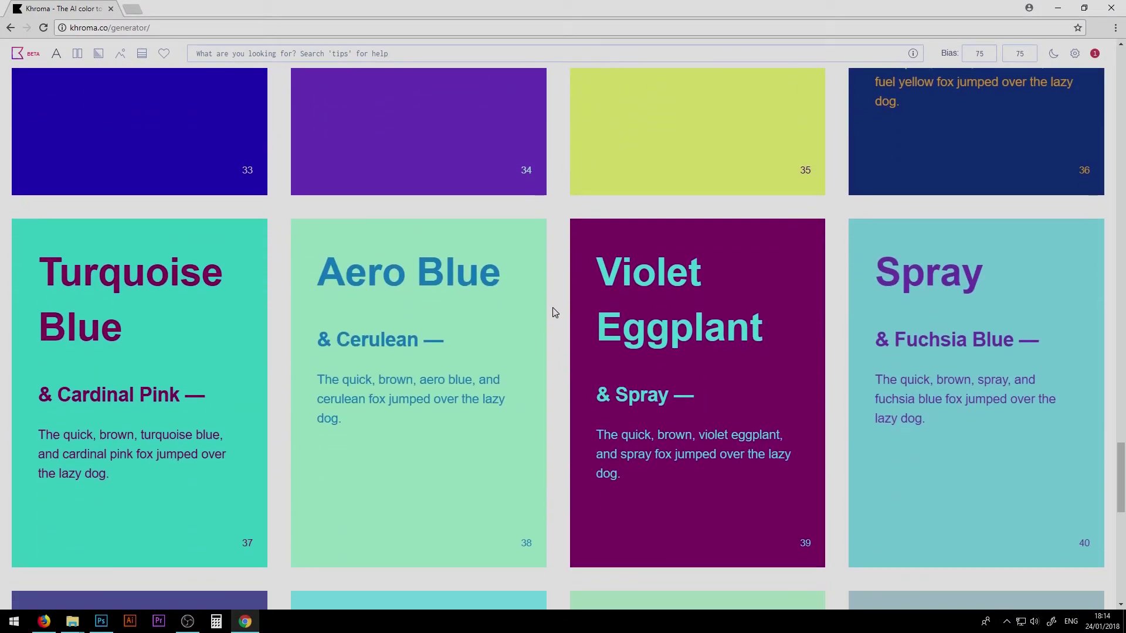
pyautogui.scroll(-20, 558, 309)
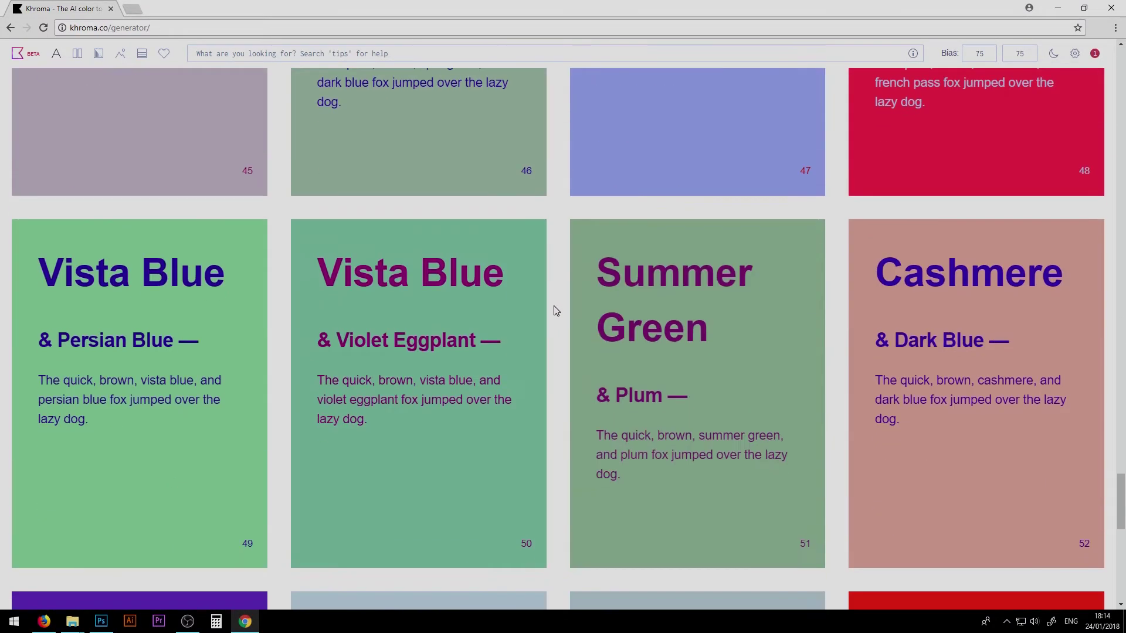
pyautogui.scroll(-15, 561, 321)
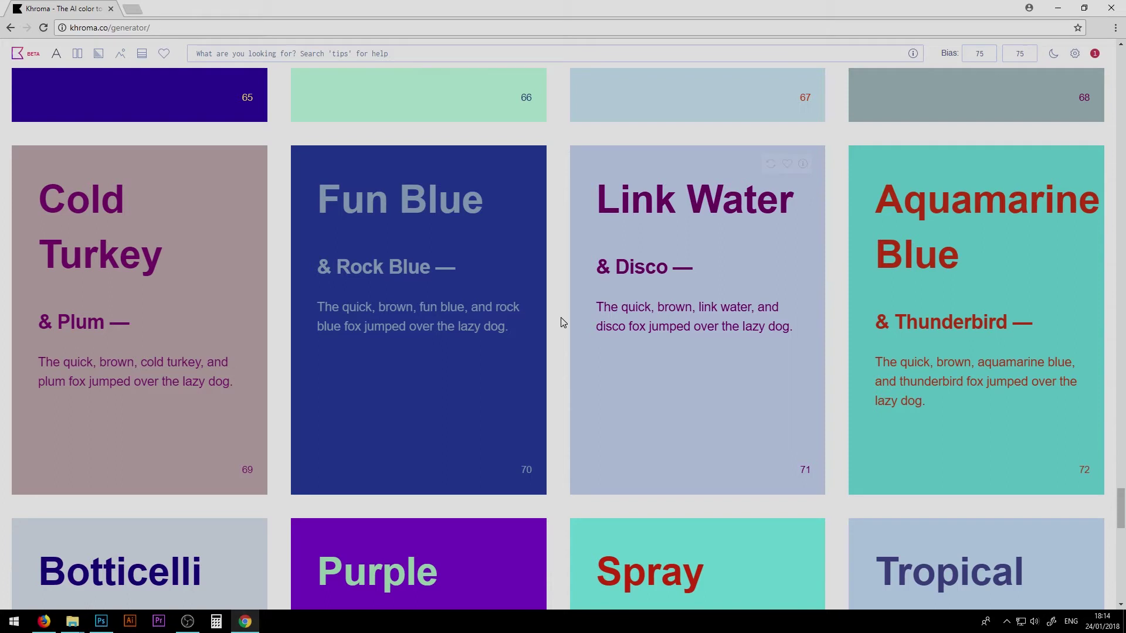
pyautogui.scroll(2, 579, 311)
pyautogui.scroll(-2, 411, 329)
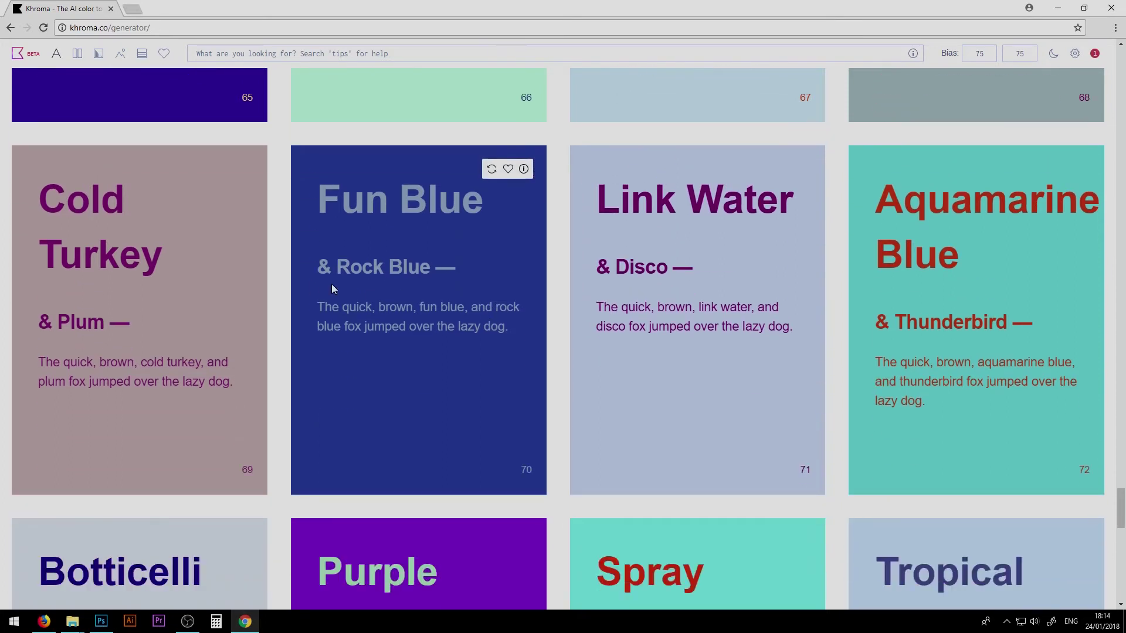
# Step: Highlight the color names Fun Blue and Rock Blue on their combination card, then clear the highlighting
pyautogui.moveTo(340, 217); pyautogui.dragTo(463, 218)
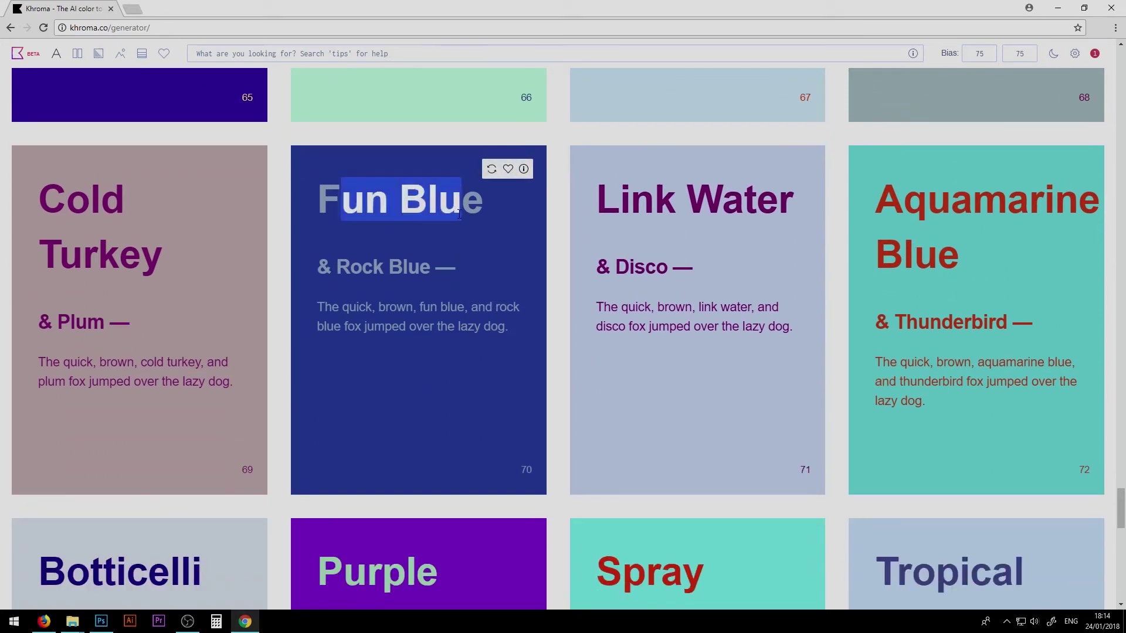
pyautogui.click(360, 269)
pyautogui.doubleClick(360, 269)
pyautogui.click(405, 262)
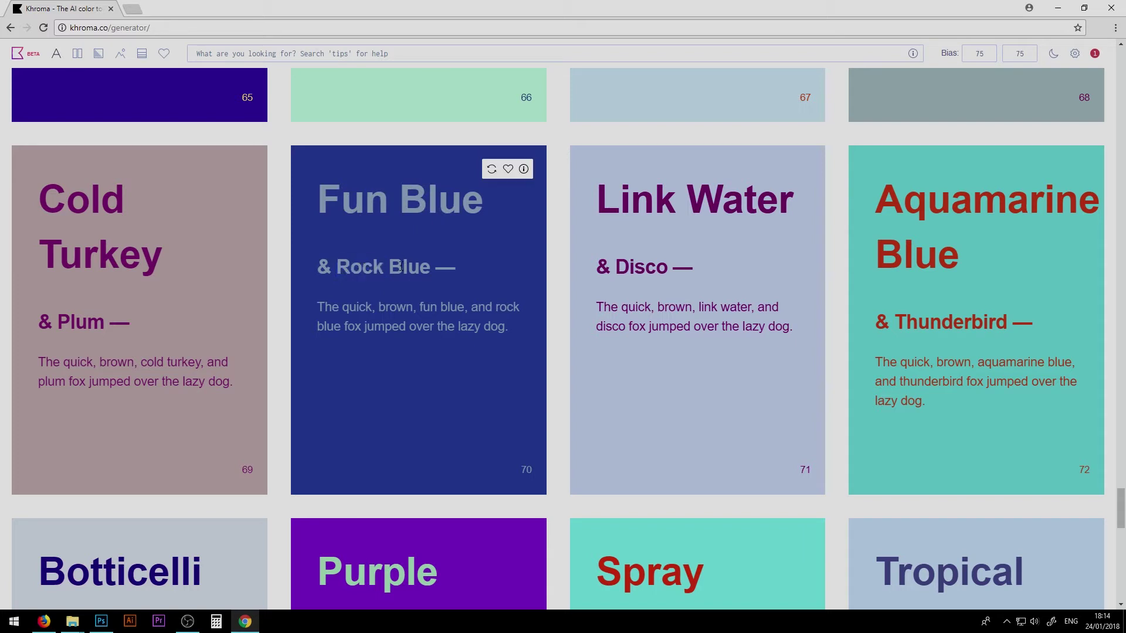
pyautogui.doubleClick(368, 271)
pyautogui.click(427, 273)
pyautogui.moveTo(431, 271); pyautogui.dragTo(335, 268)
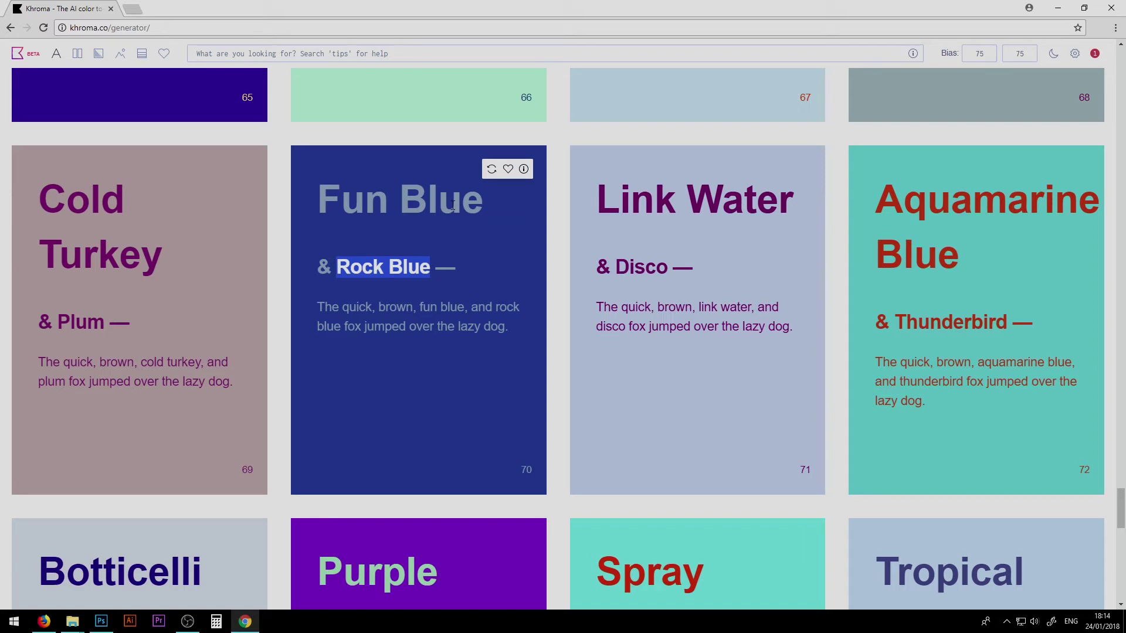
pyautogui.click(508, 192)
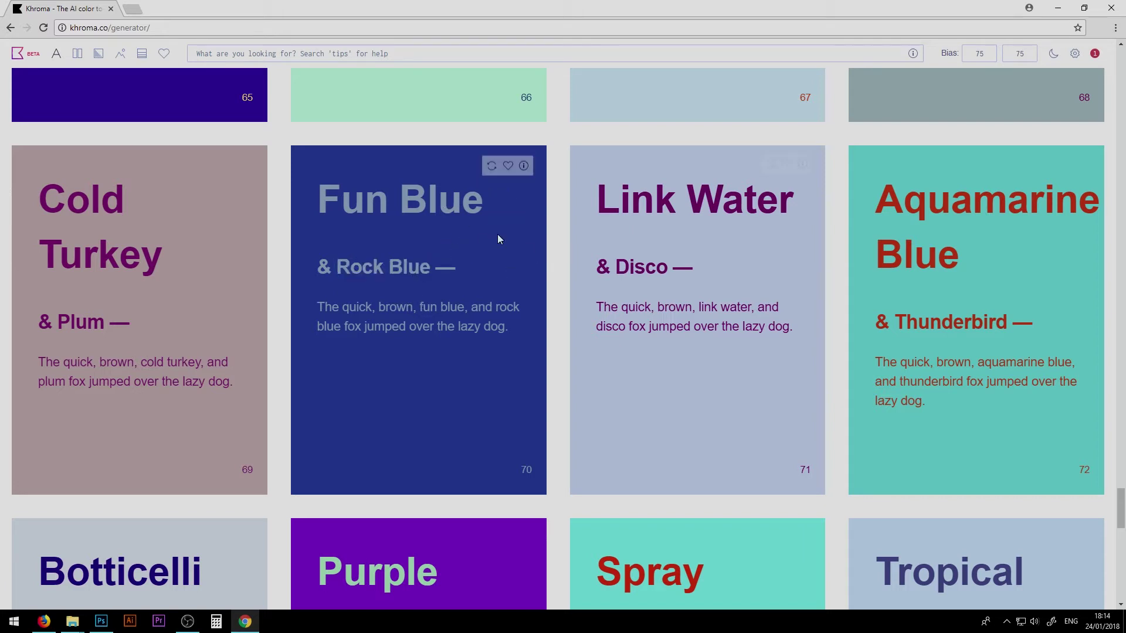
# Step: Swap the background and text colors of the Fun Blue and Rock Blue card and swap them back
pyautogui.click(491, 170)
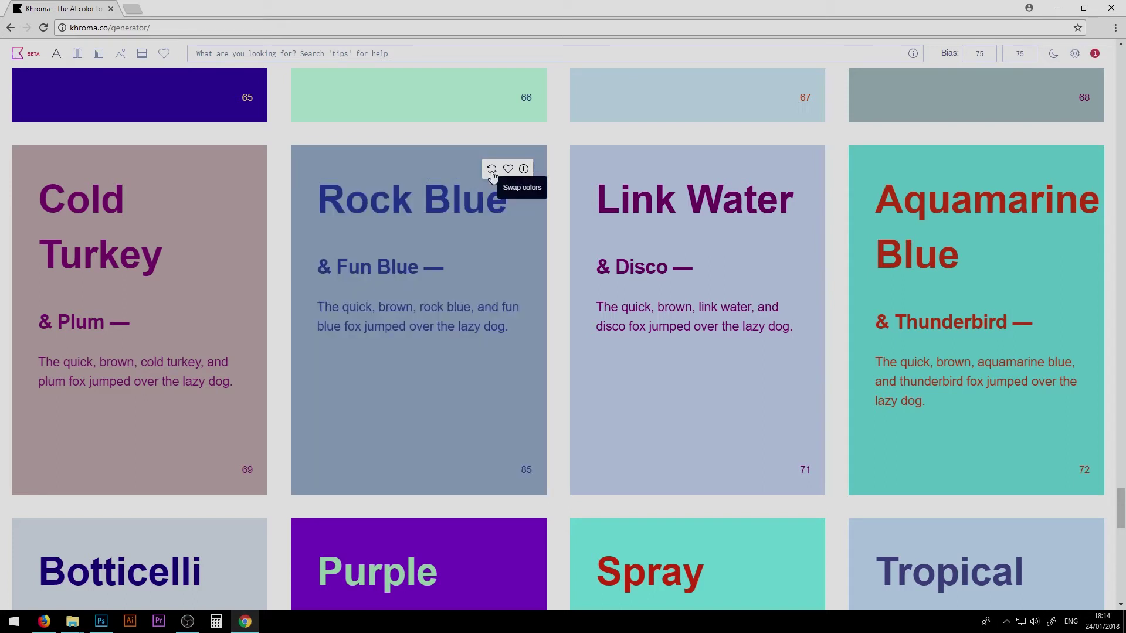
pyautogui.click(492, 173)
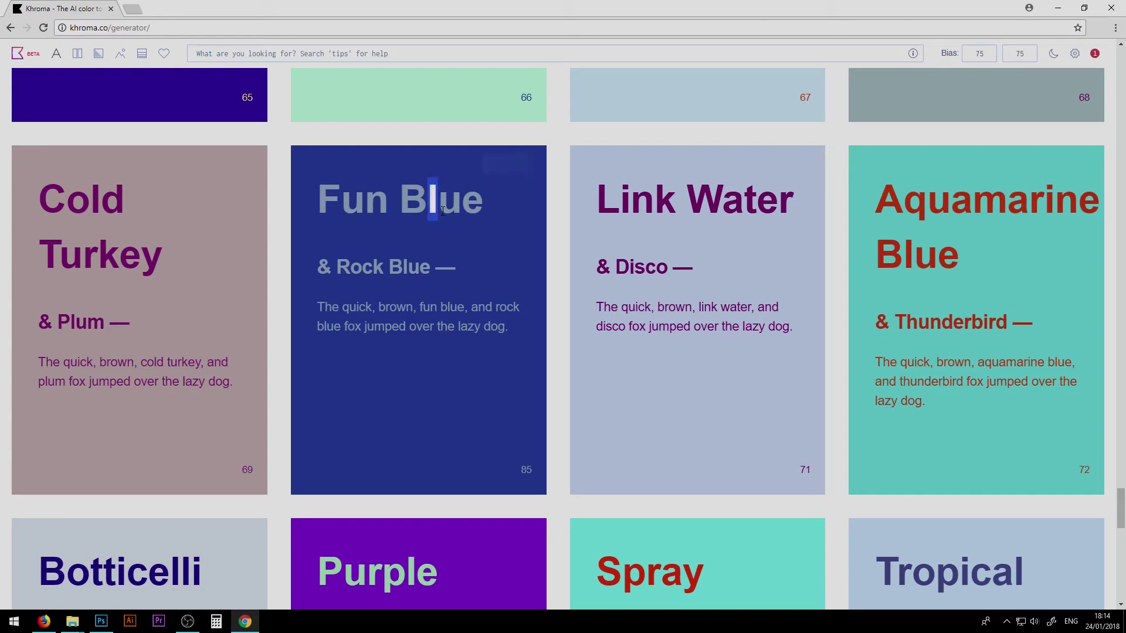
# Step: Copy Fun Blue's hex code #2150A8 from the color details of the Fun Blue and Rock Blue card
pyautogui.scroll(-5, 522, 302)
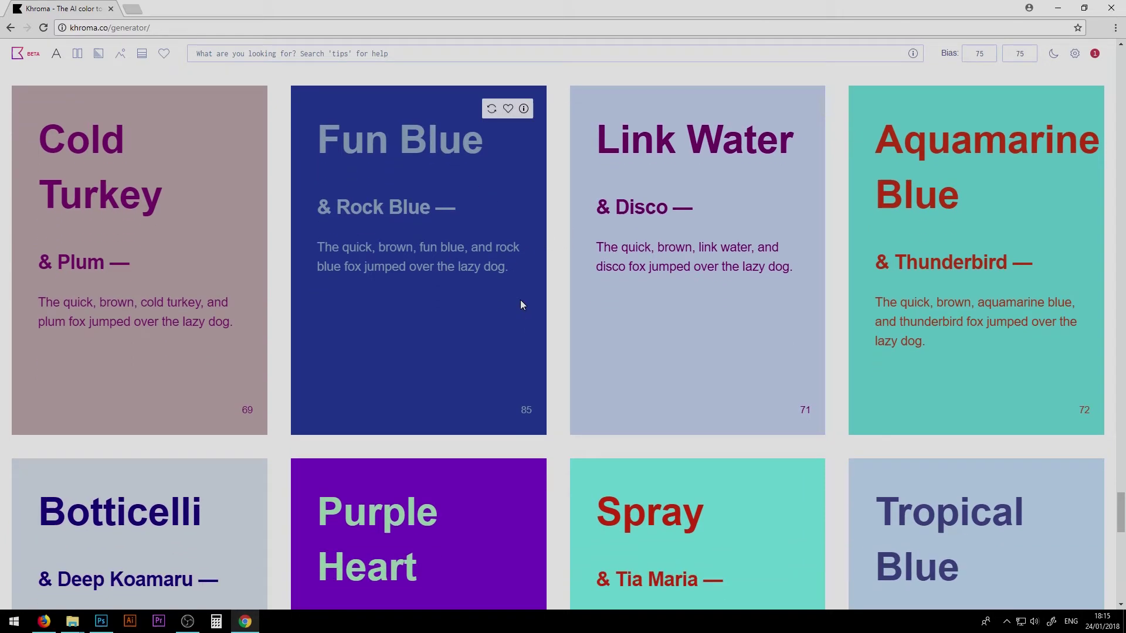
pyautogui.scroll(4, 510, 314)
pyautogui.scroll(4, 510, 317)
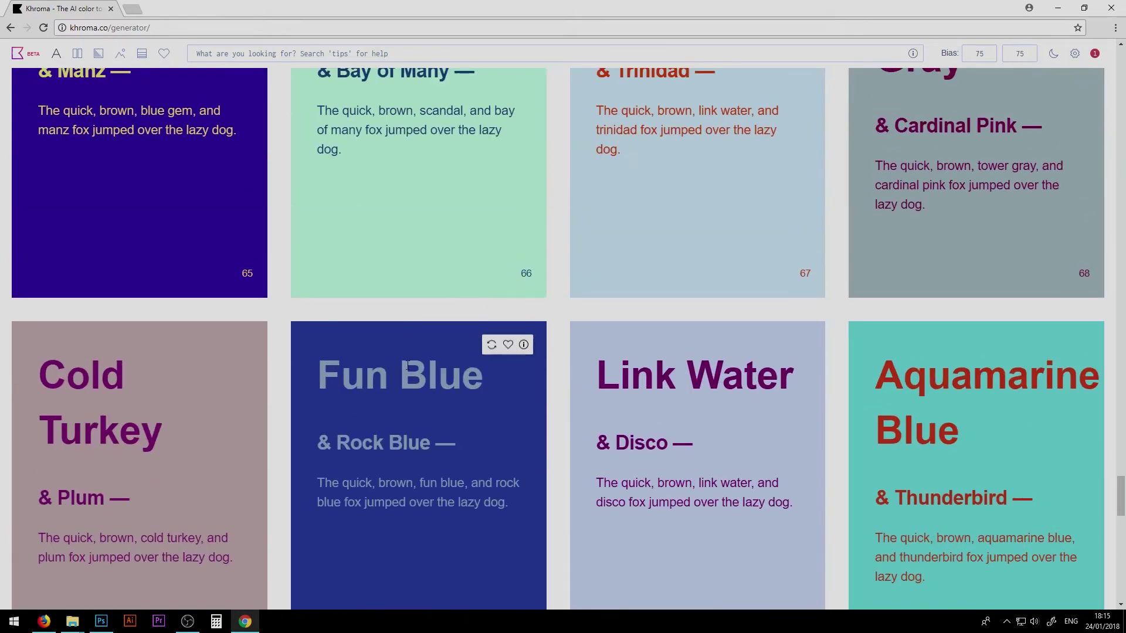
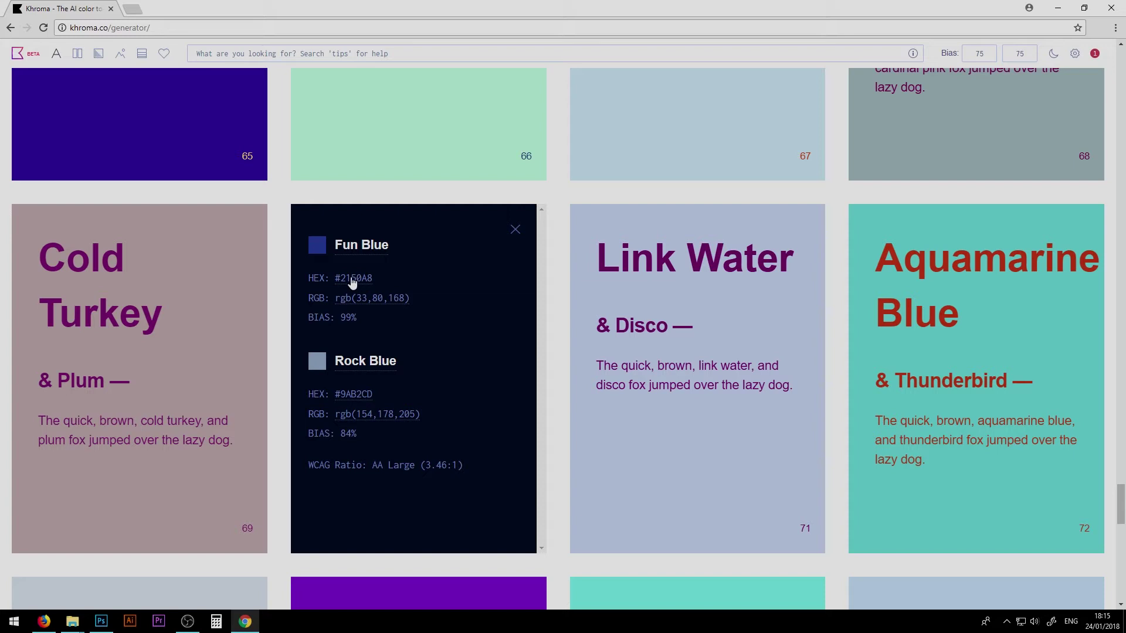
pyautogui.click(352, 279)
# Step: Switch to Photoshop, add a new layer above the background and fill it with the copied color #2150A8
pyautogui.click(101, 621)
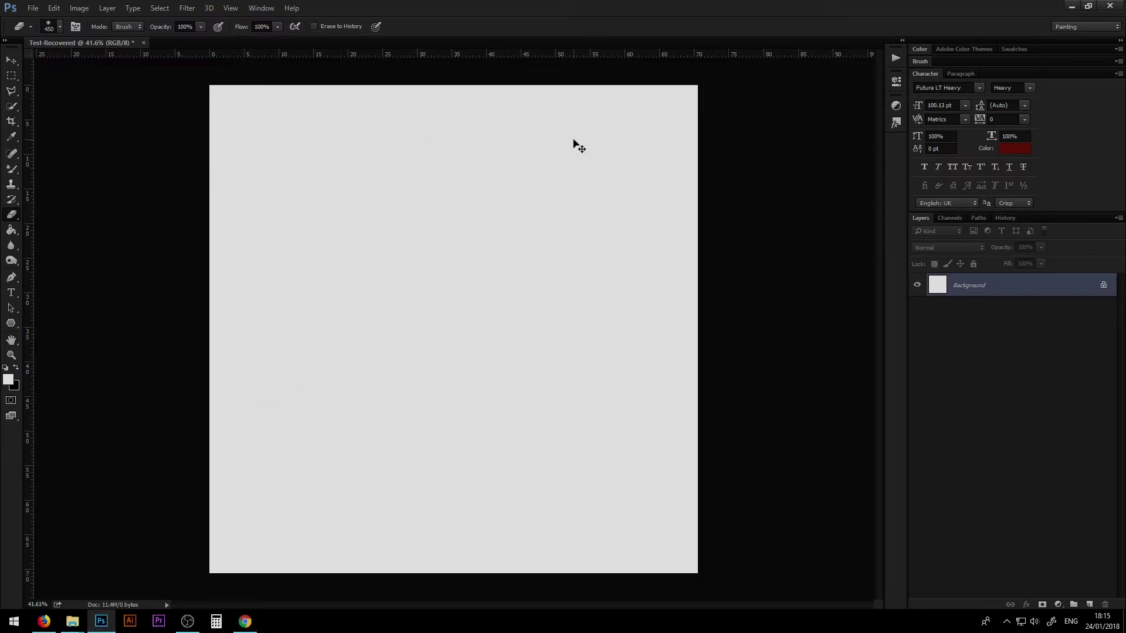
pyautogui.hotkey('ctrl', 'shift', 'n')
pyautogui.press('Return')
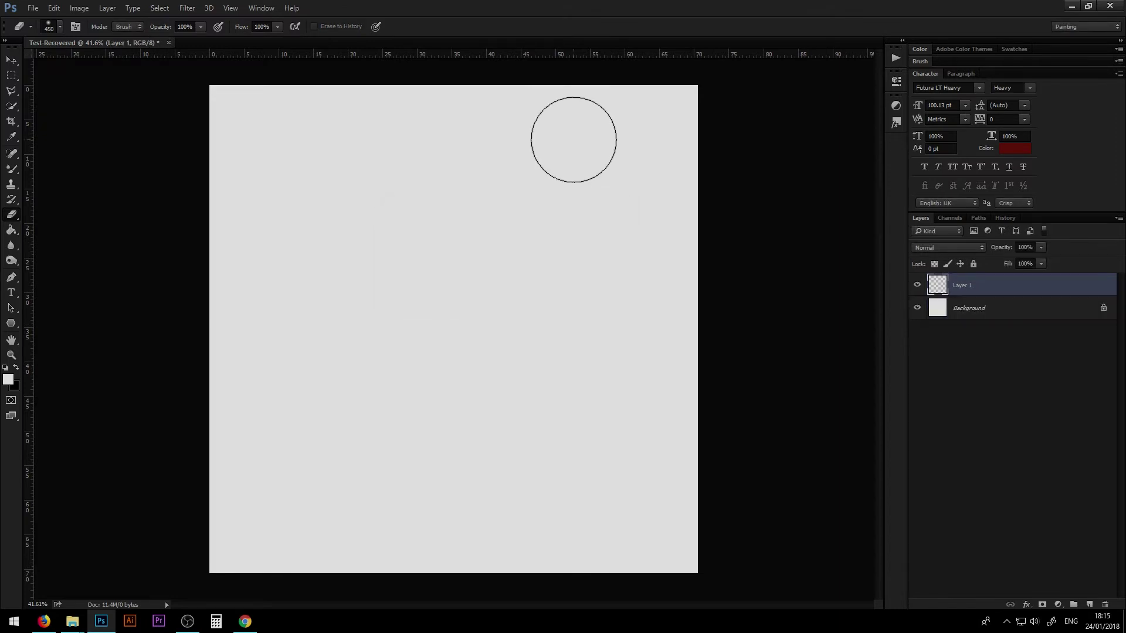
pyautogui.hotkey('alt', 'BackSpace')
pyautogui.hotkey('ctrl', 'v')
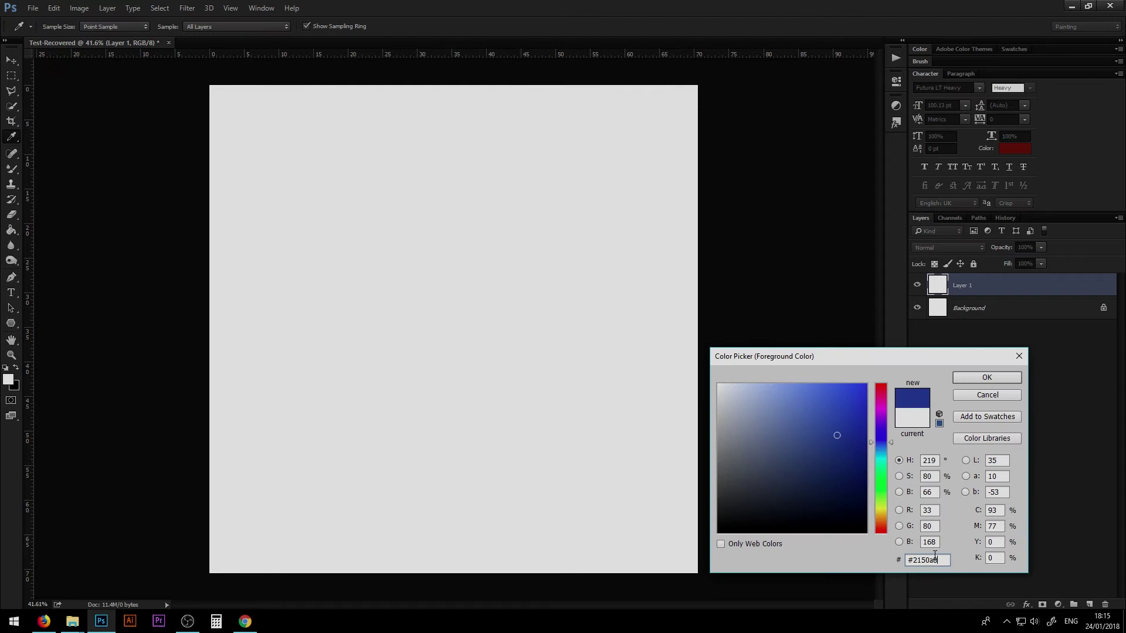
pyautogui.click(978, 379)
pyautogui.hotkey('alt', 'BackSpace')
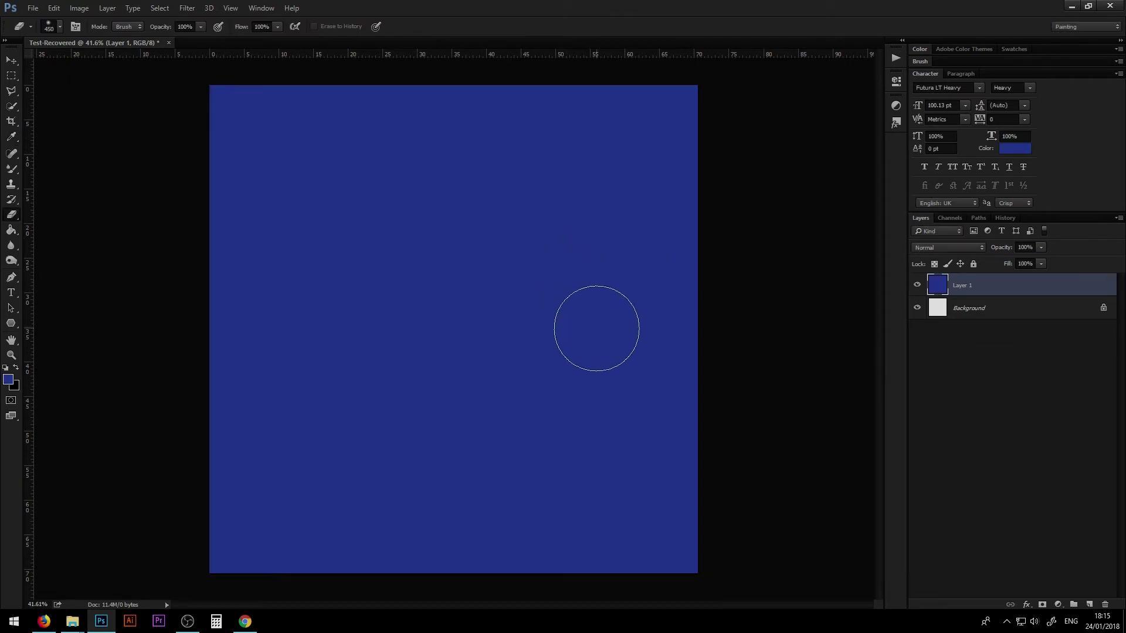
# Step: Copy Rock Blue's hex code #9AB2CD from the Khroma color details in Chrome and return to Photoshop
pyautogui.hotkey('alt', 'Tab')
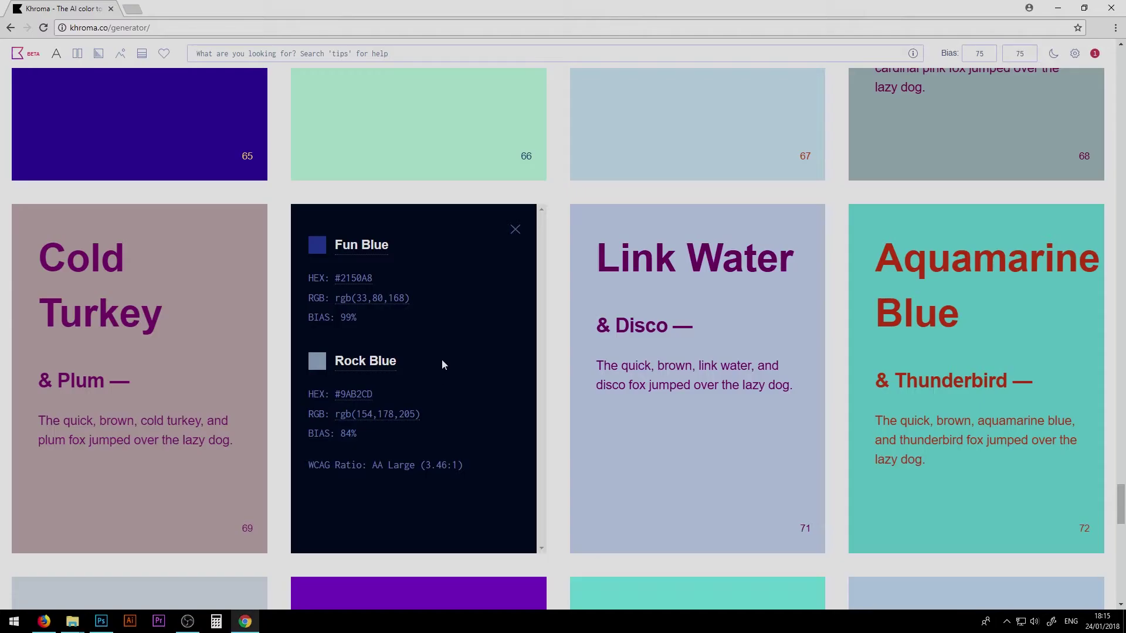
pyautogui.click(353, 396)
pyautogui.hotkey('alt', 'Tab')
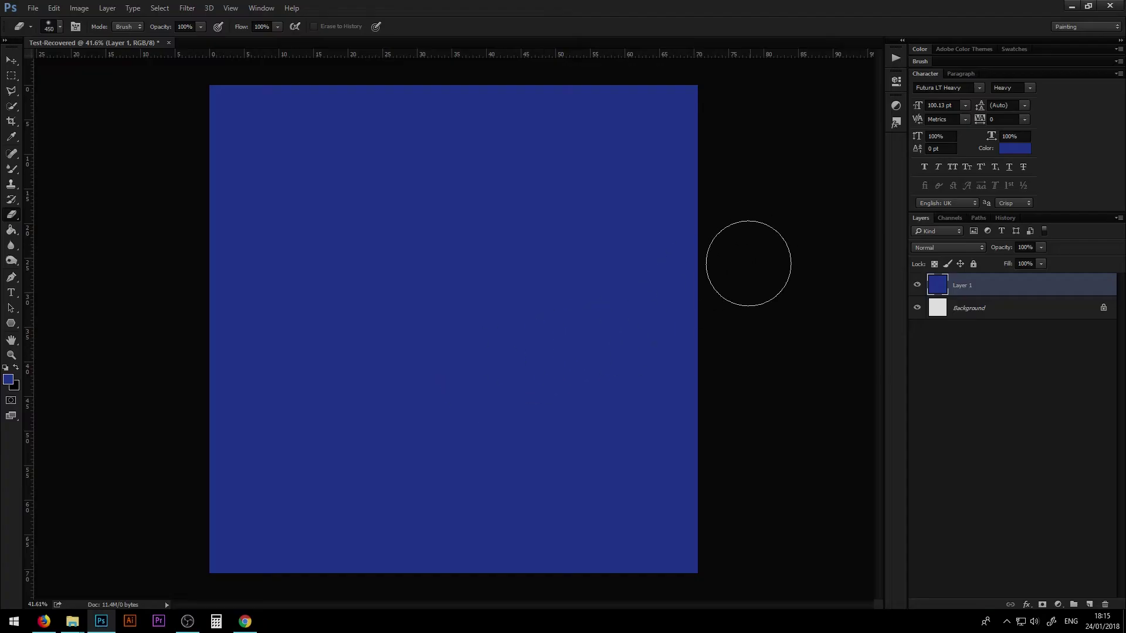
# Step: Add the text "Write my text here" in color #9ab2cd on a new text layer above the blue fill
pyautogui.press('t')
pyautogui.click(332, 316)
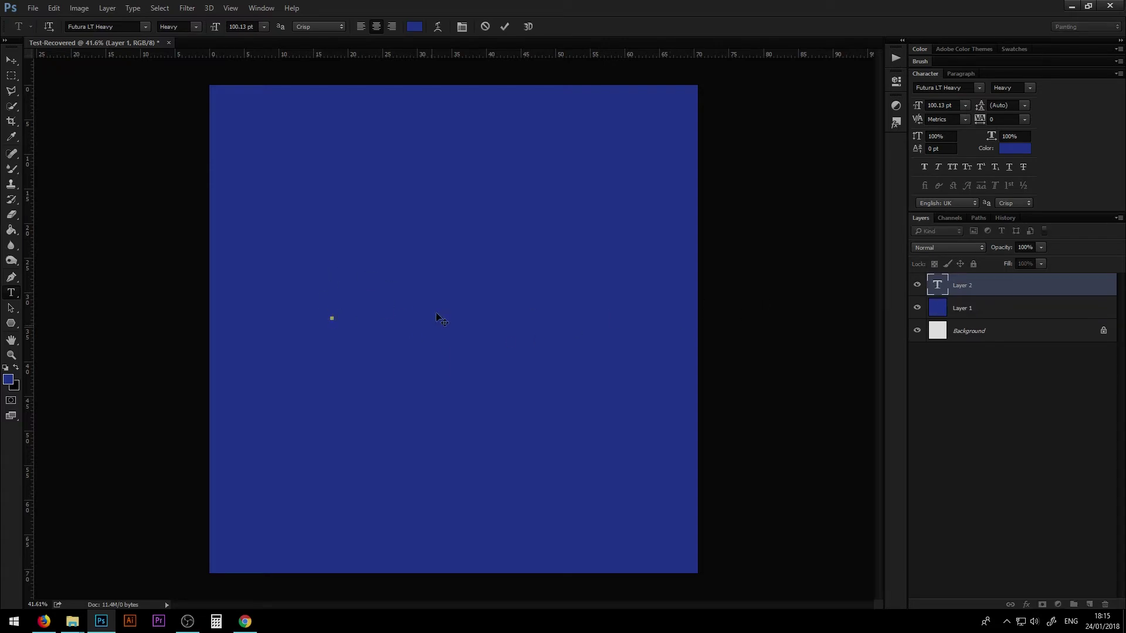
pyautogui.click(414, 27)
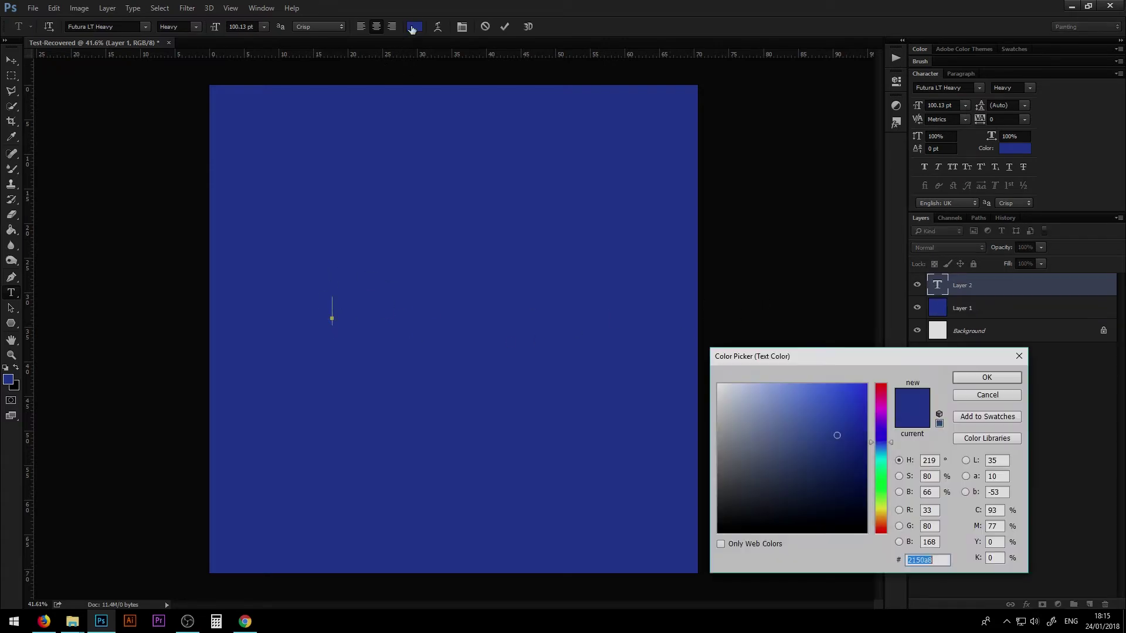
pyautogui.hotkey('ctrl', 'v')
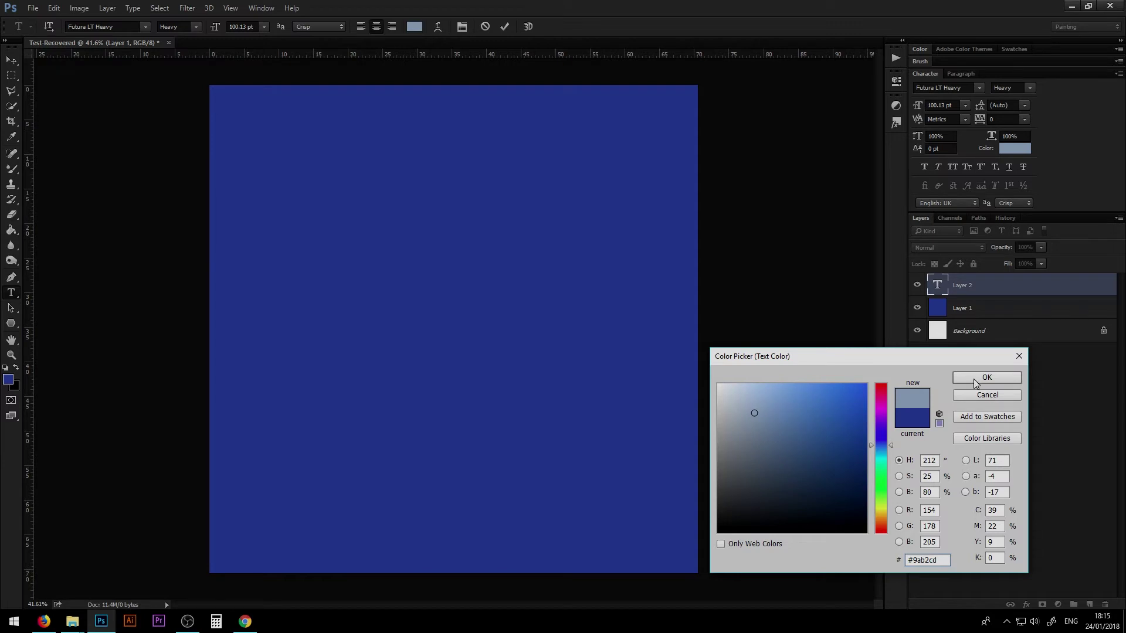
pyautogui.click(975, 380)
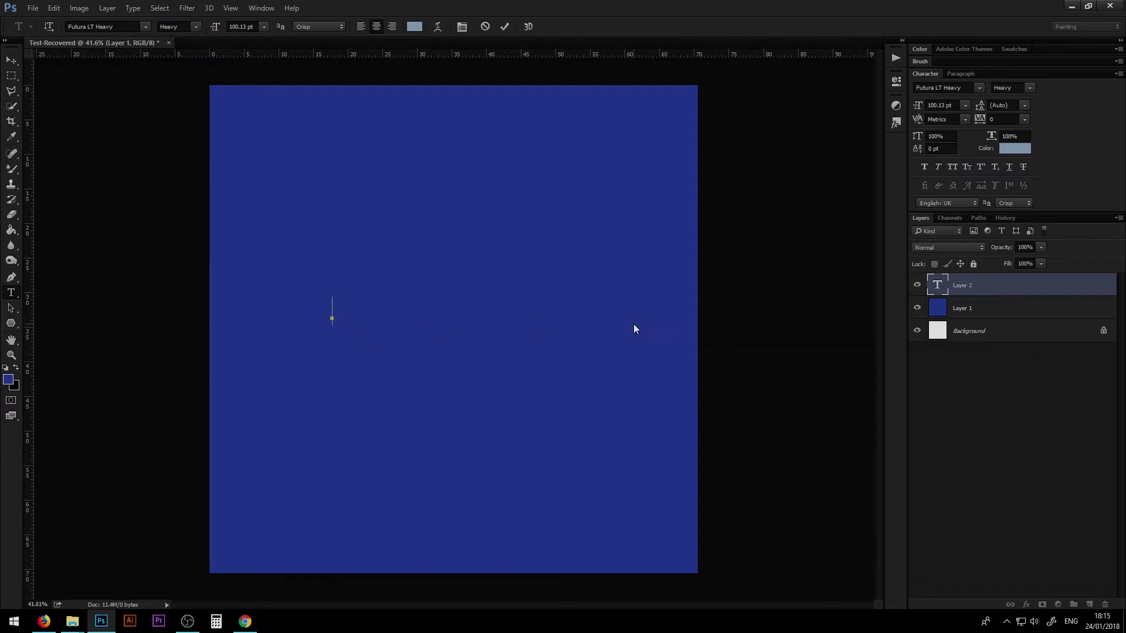
pyautogui.write('Write my tex')
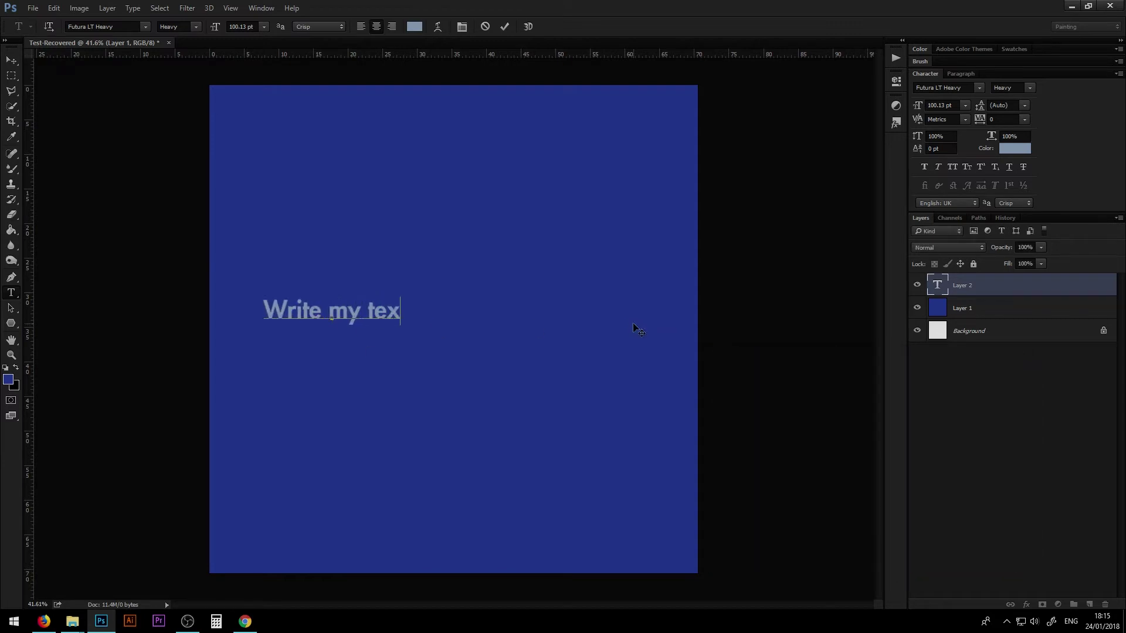
pyautogui.write('t here')
pyautogui.click(1017, 287)
# Step: Move the text so that it is horizontally centered on the canvas and apply the transform
pyautogui.press('v')
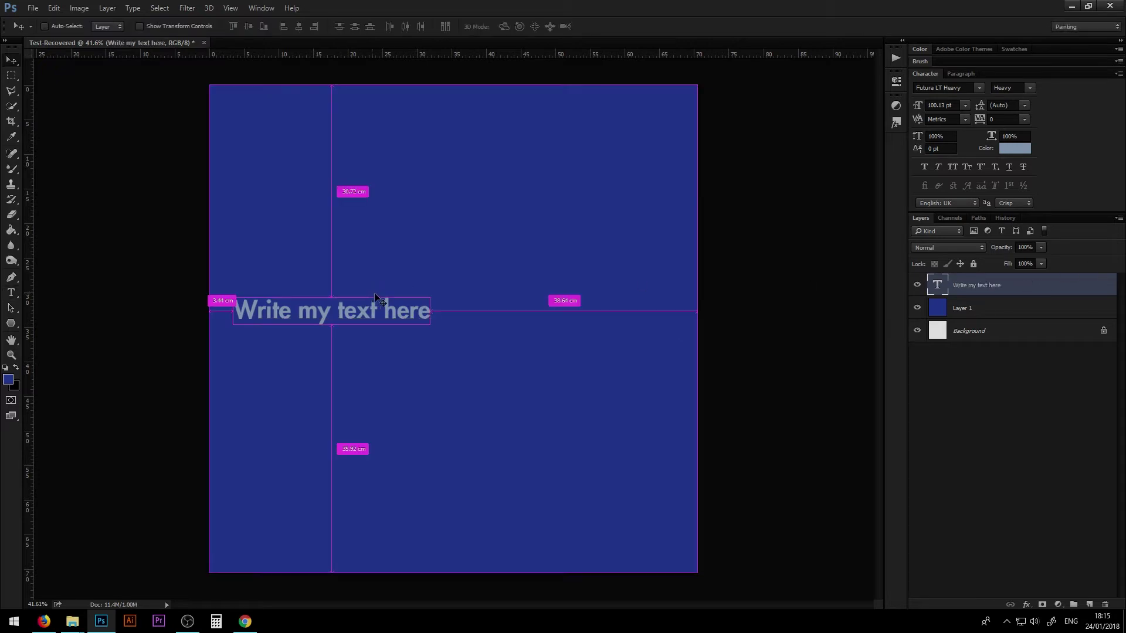
pyautogui.hotkey('ctrl', 't')
pyautogui.moveTo(376, 298); pyautogui.dragTo(492, 309)
pyautogui.press('Return')
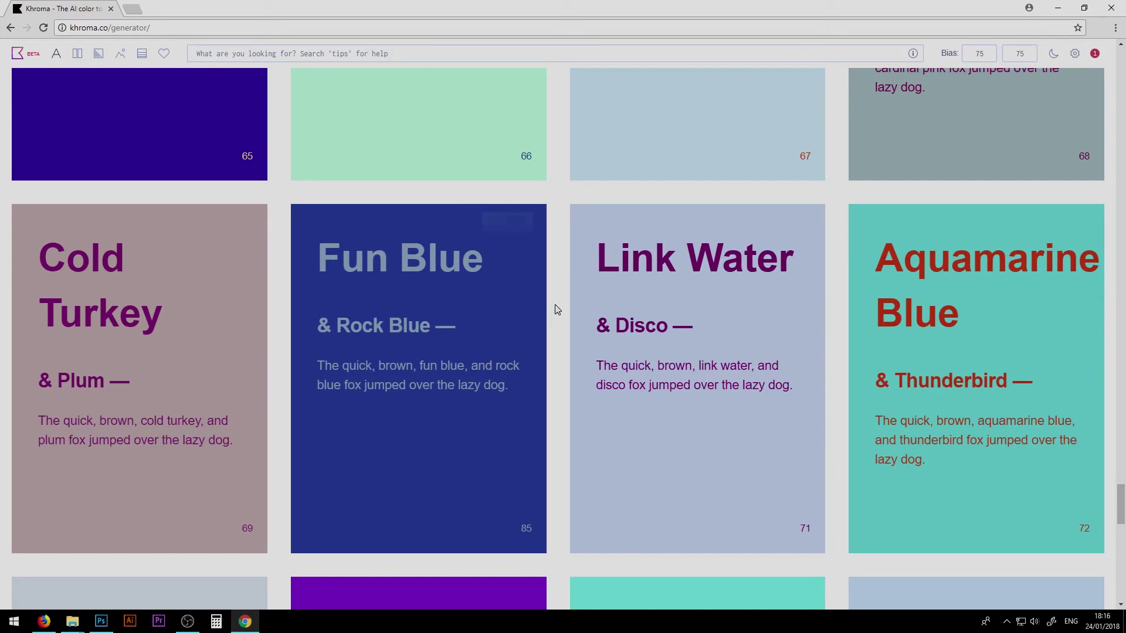
# Step: Change Khroma's generated combinations from text cards to side-by-side two-color palettes
pyautogui.moveTo(1120, 504); pyautogui.dragTo(1116, 76)
pyautogui.scroll(20, 955, 282)
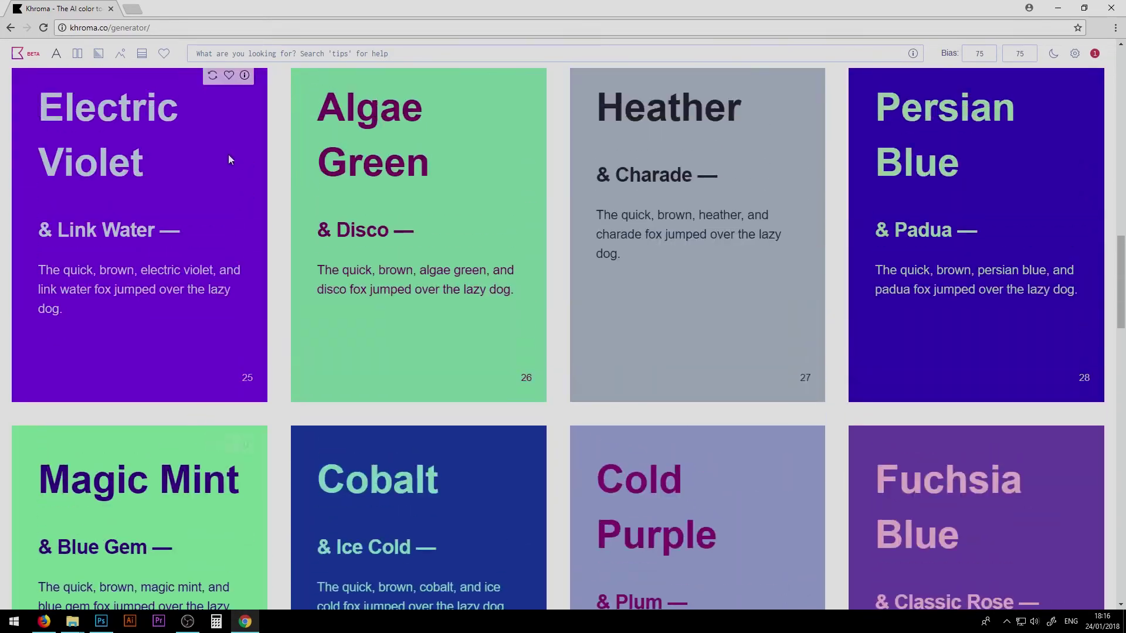
pyautogui.scroll(6, 307, 171)
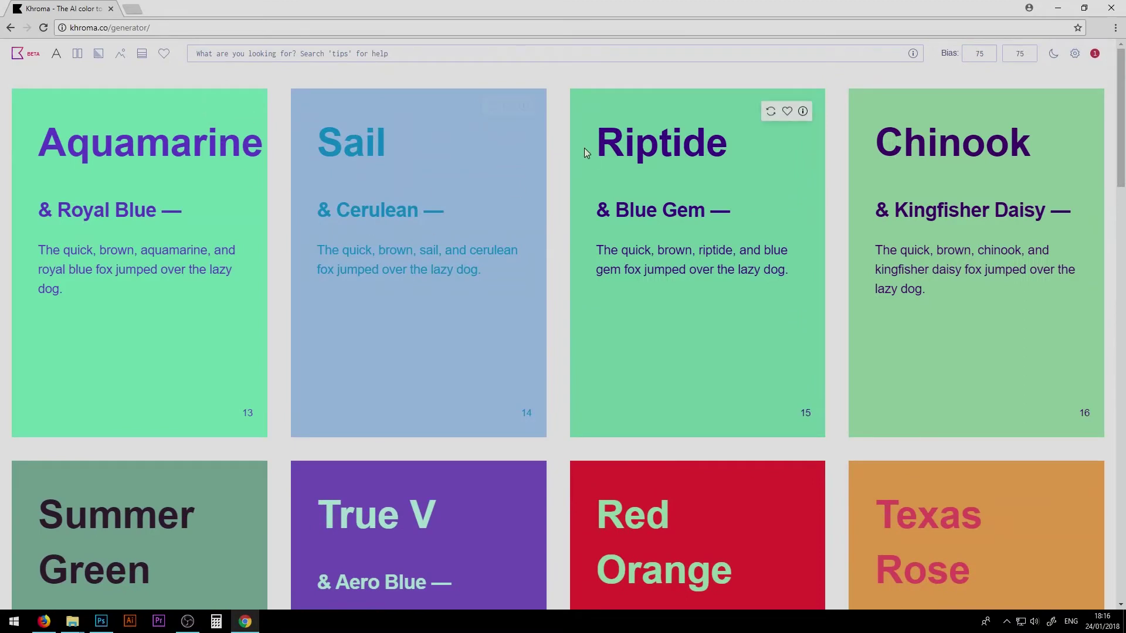
pyautogui.click(75, 55)
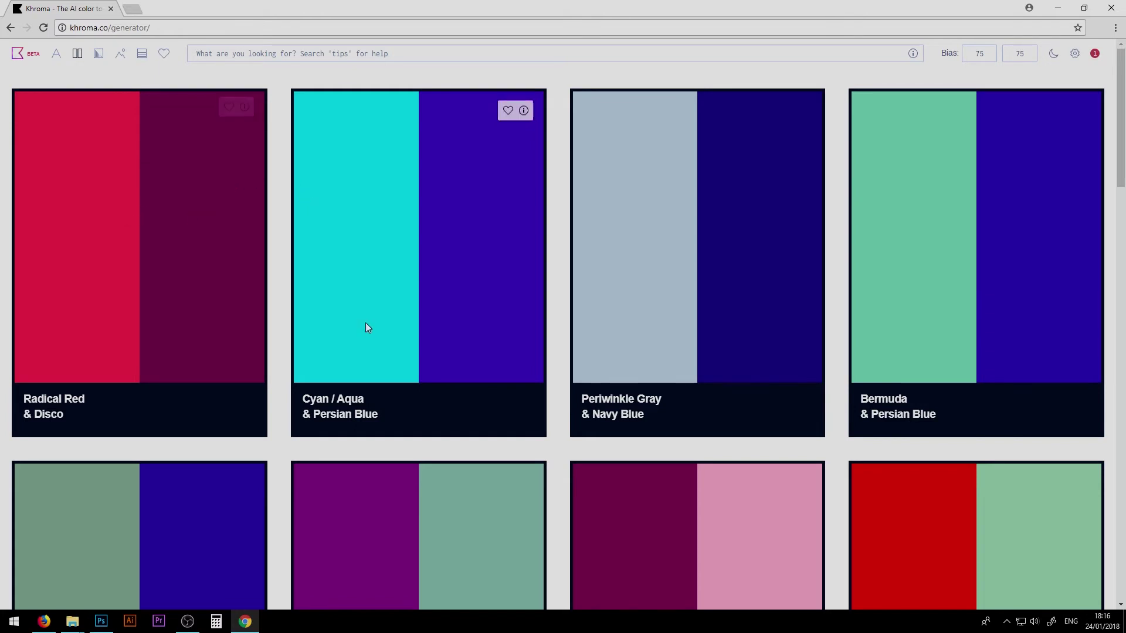
# Step: Raise the generator's two bias values to 99 and 98
pyautogui.scroll(-10, 570, 287)
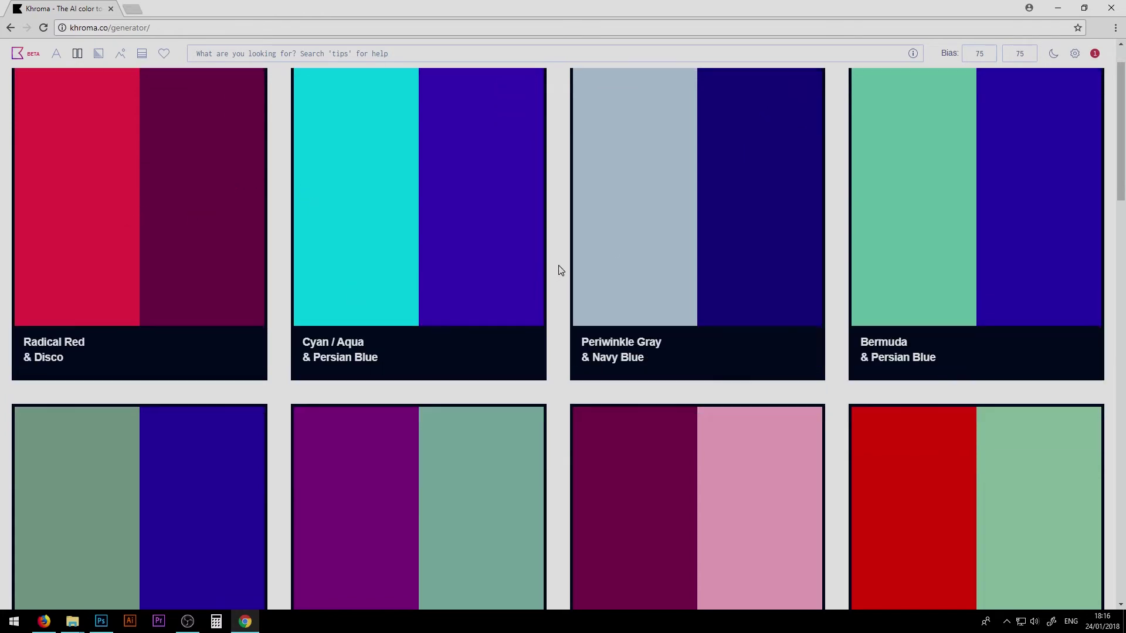
pyautogui.scroll(8, 550, 303)
pyautogui.scroll(2, 560, 309)
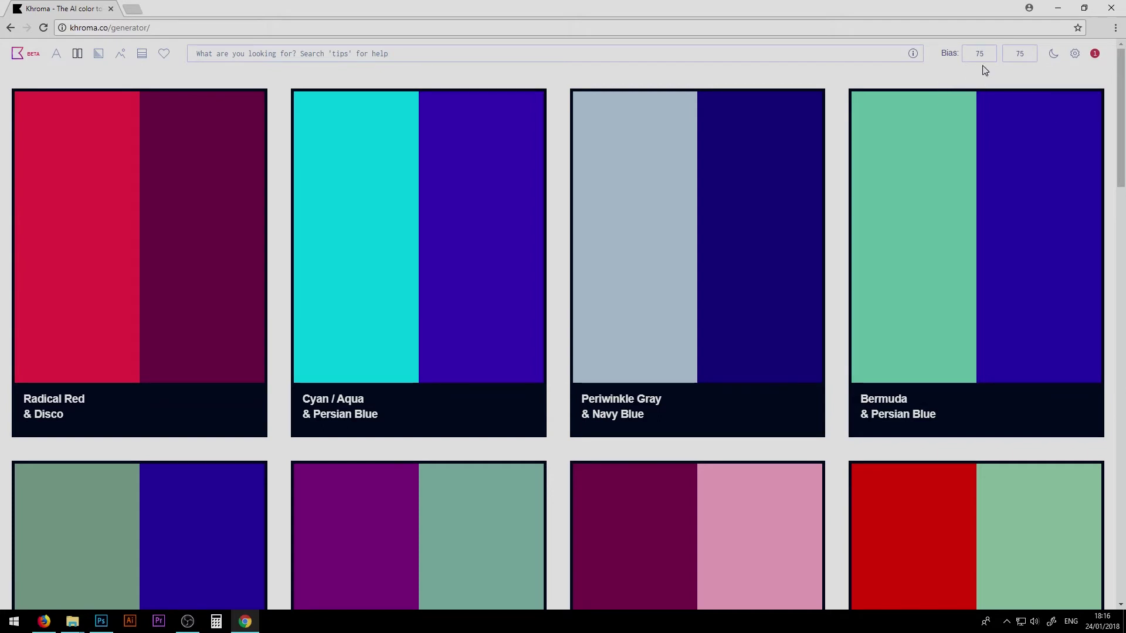
pyautogui.moveTo(983, 61); pyautogui.dragTo(1012, 53)
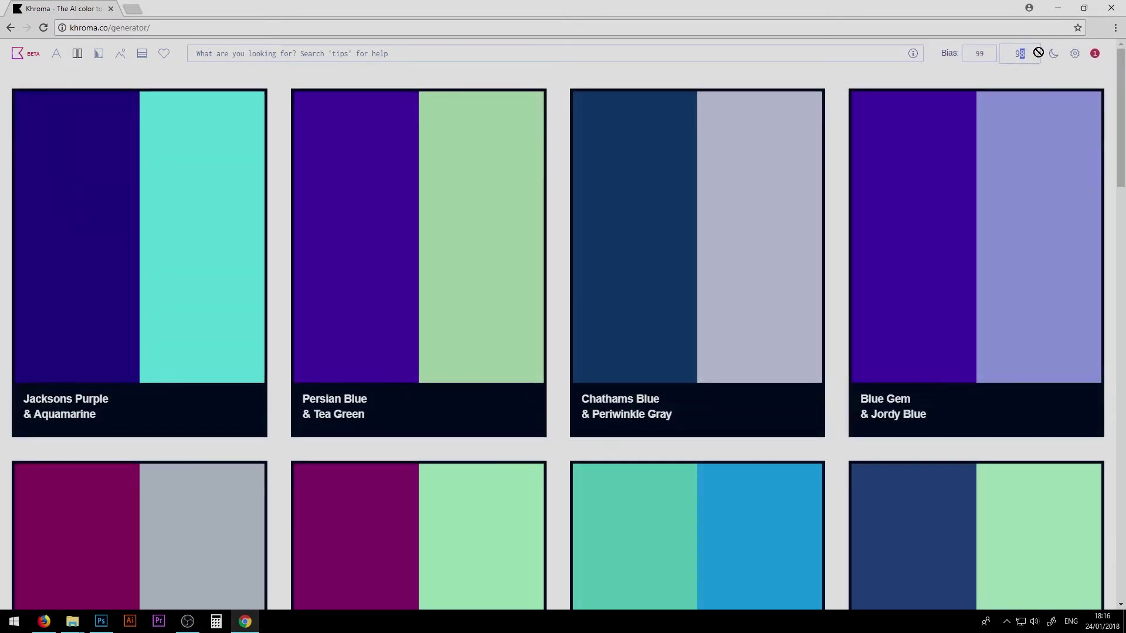
pyautogui.click(1021, 54)
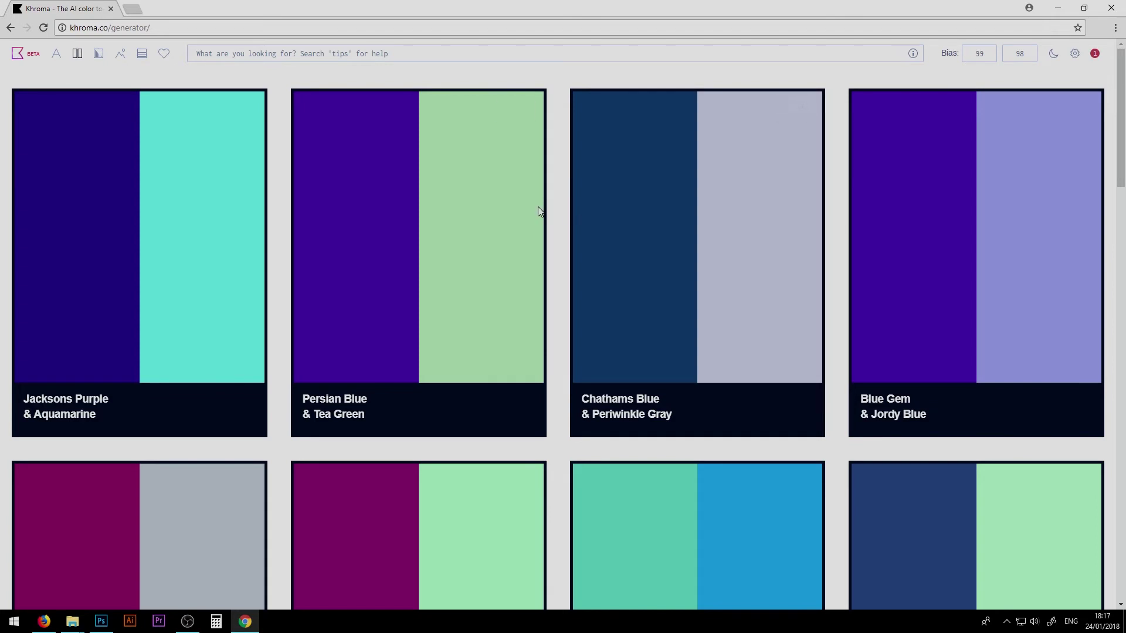
# Step: Examine the bias percentages in the Persian Blue and Tea Green color details and browse the other generated palettes
pyautogui.click(526, 112)
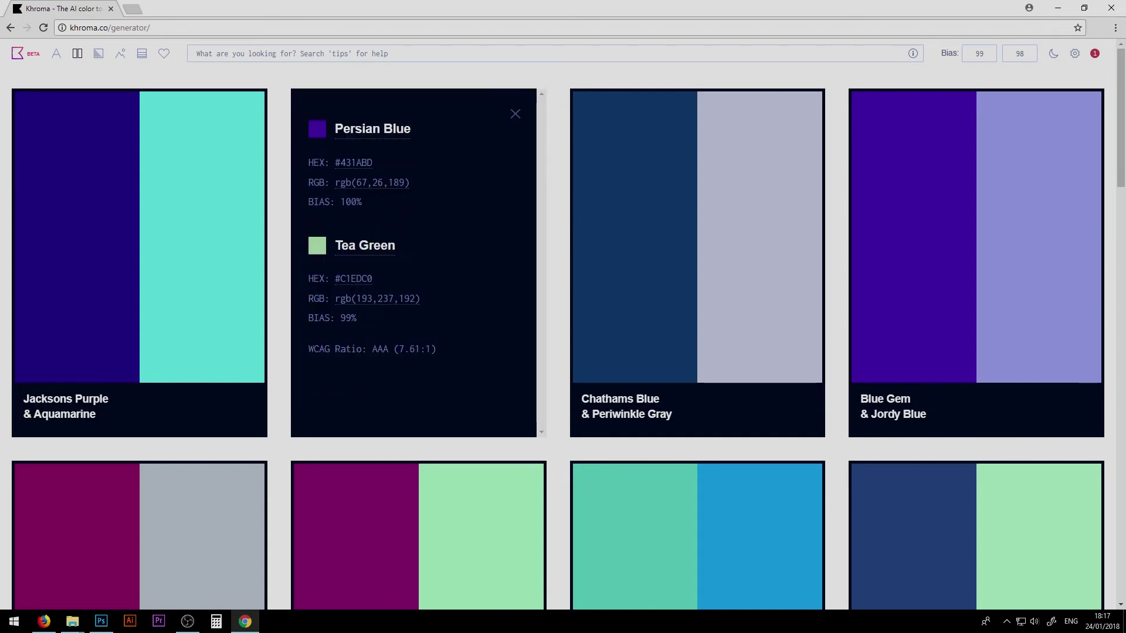
pyautogui.doubleClick(374, 319)
pyautogui.click(381, 209)
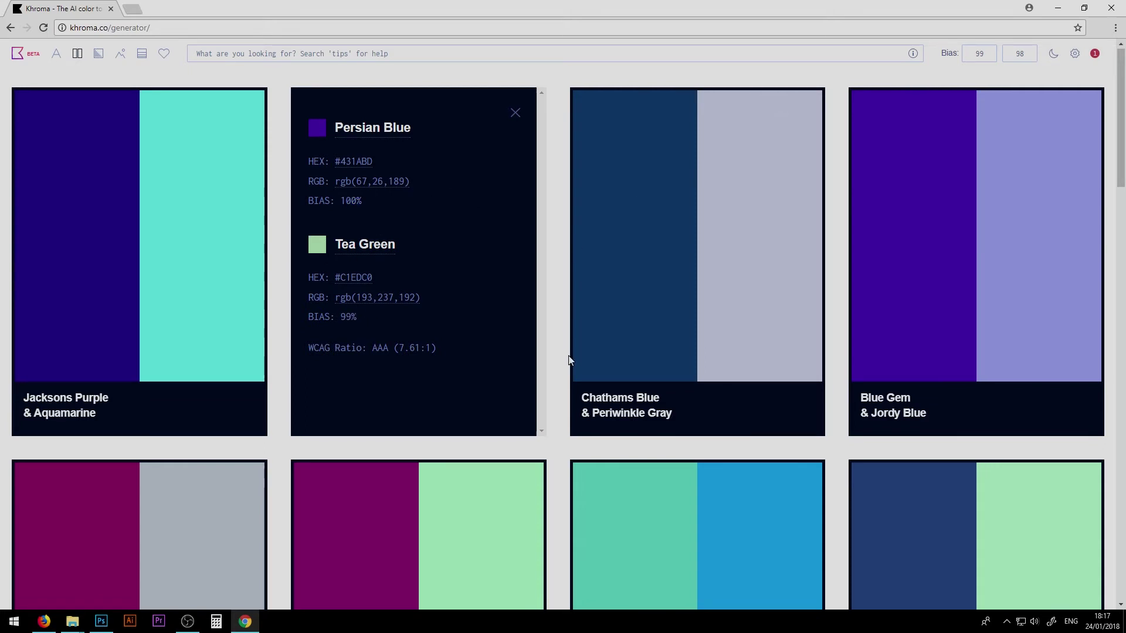
pyautogui.scroll(-4, 567, 346)
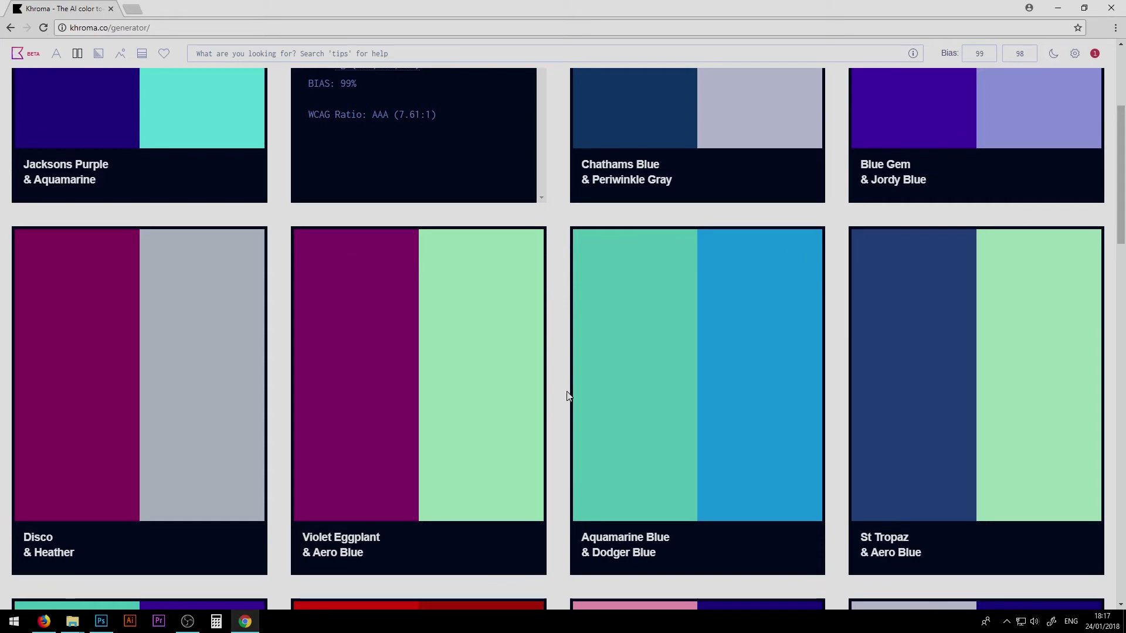
pyautogui.scroll(-3, 567, 434)
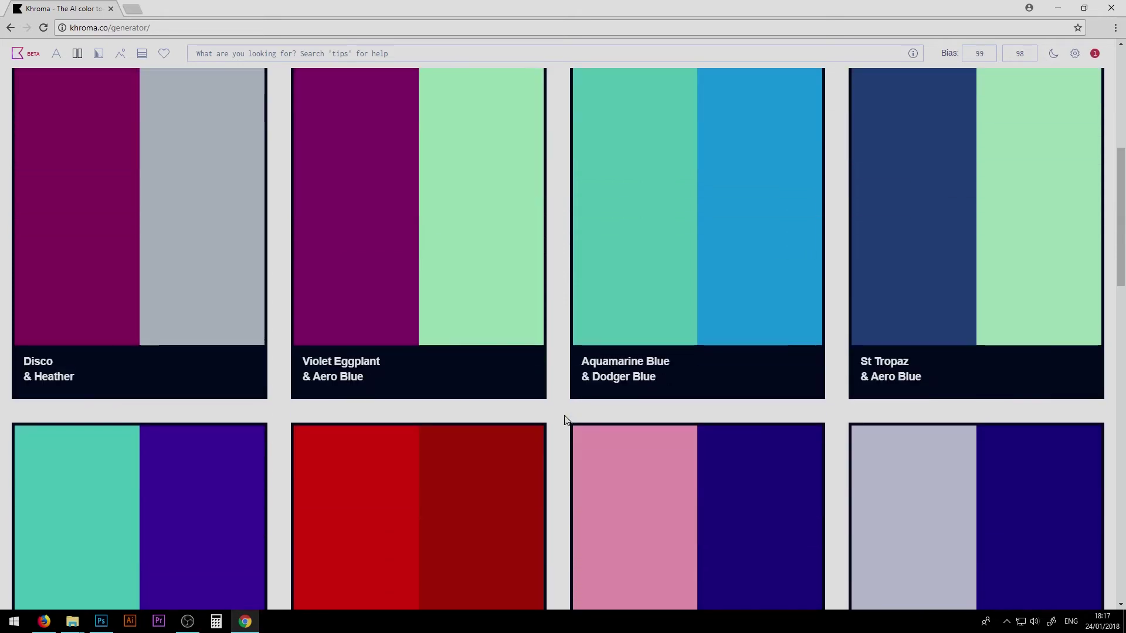
pyautogui.scroll(-12, 561, 422)
pyautogui.scroll(18, 557, 410)
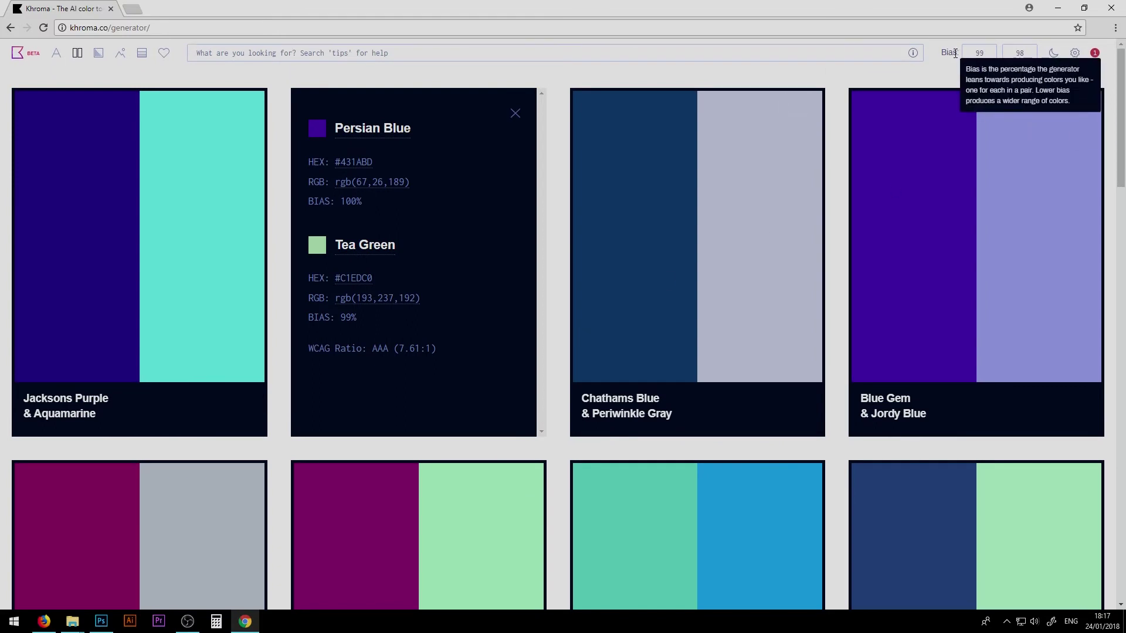
# Step: Lower the generator's two bias values to 18 and 46 and browse the newly generated palettes
pyautogui.moveTo(987, 51); pyautogui.dragTo(956, 53)
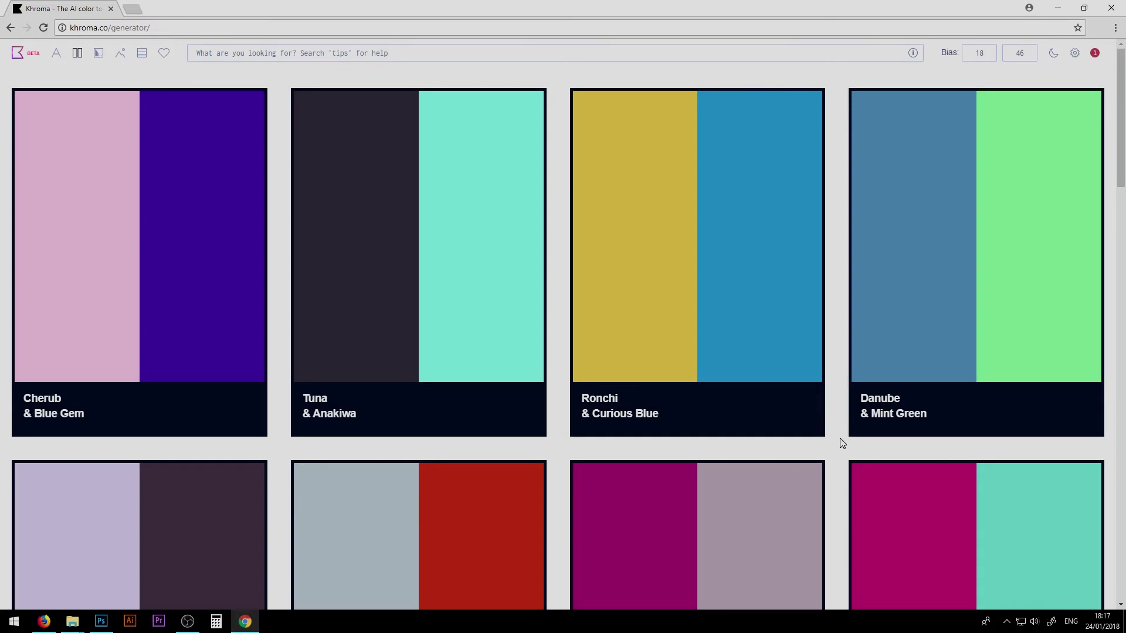
pyautogui.scroll(-1, 843, 439)
pyautogui.scroll(-6, 839, 434)
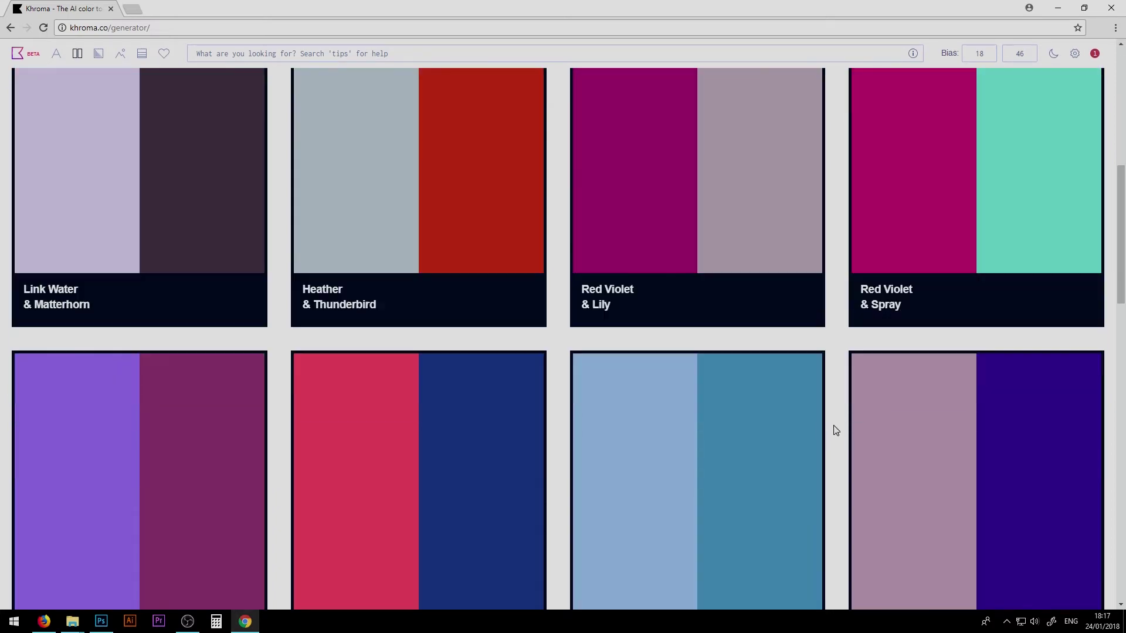
pyautogui.scroll(-6, 835, 425)
pyautogui.scroll(-3, 835, 431)
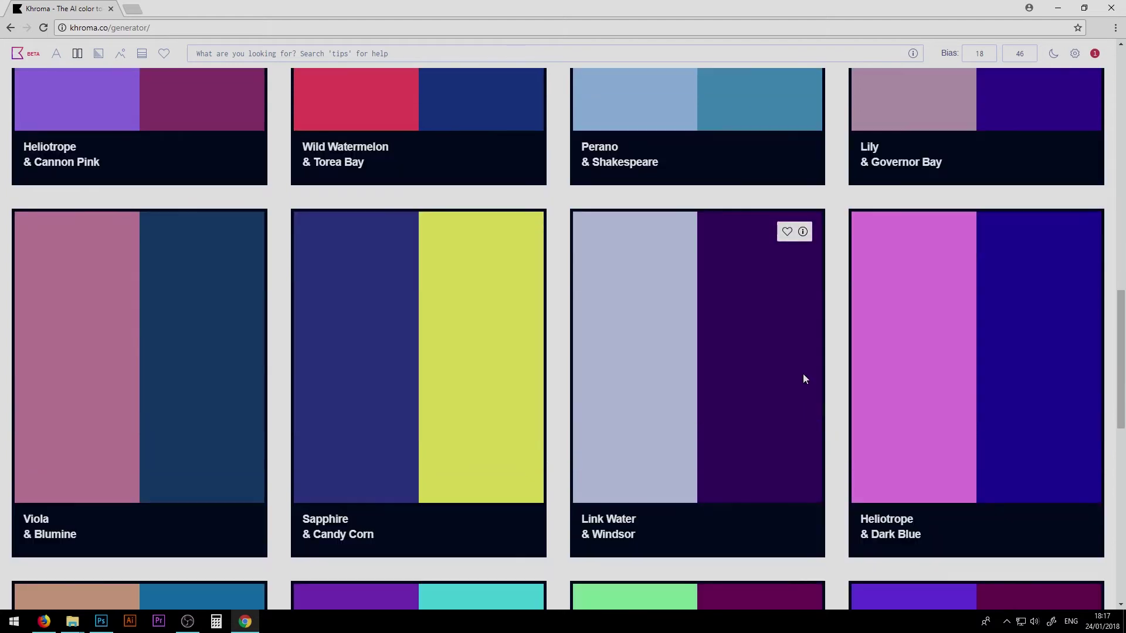
pyautogui.scroll(5, 497, 284)
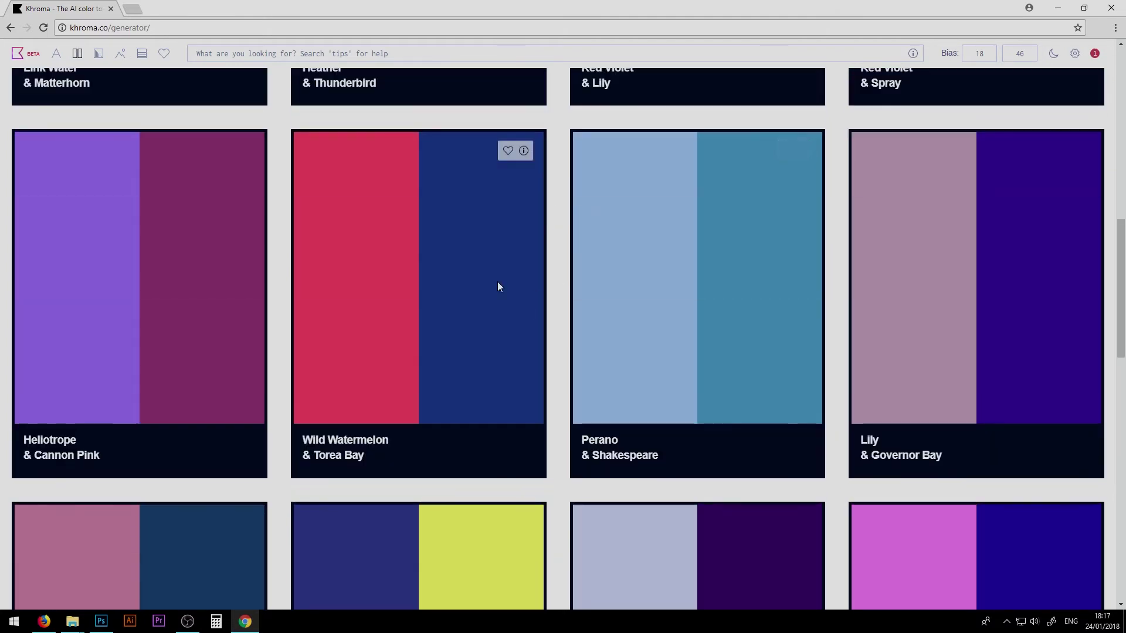
# Step: Open the color details of the Wild Watermelon and Torea Bay palette to check the bias of its colors
pyautogui.click(524, 152)
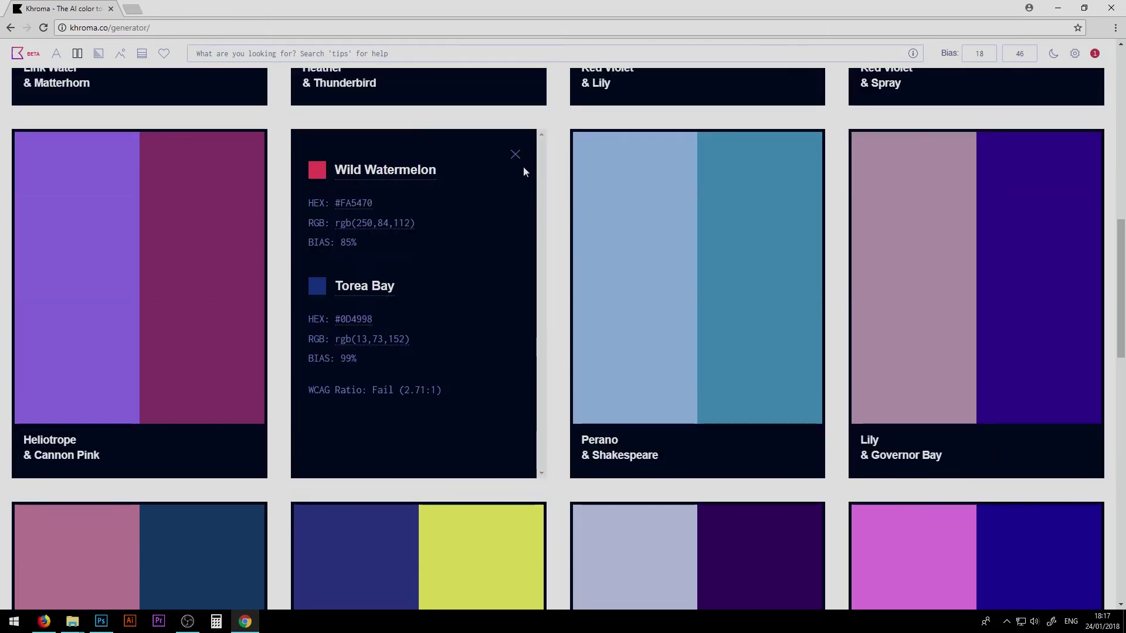
pyautogui.scroll(7, 557, 216)
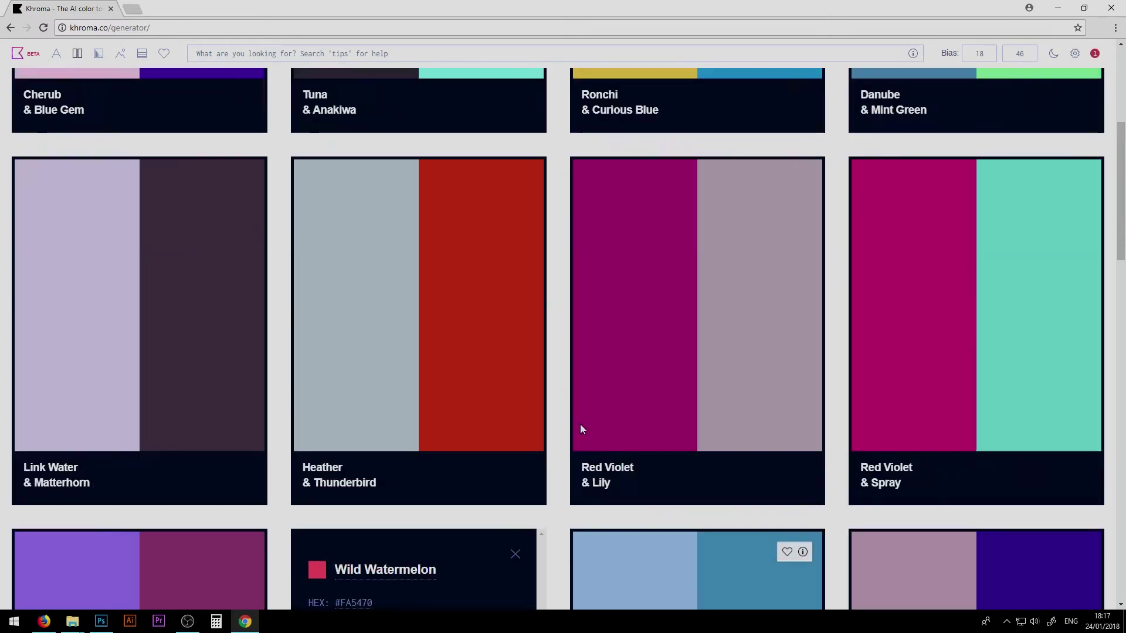
pyautogui.scroll(5, 582, 430)
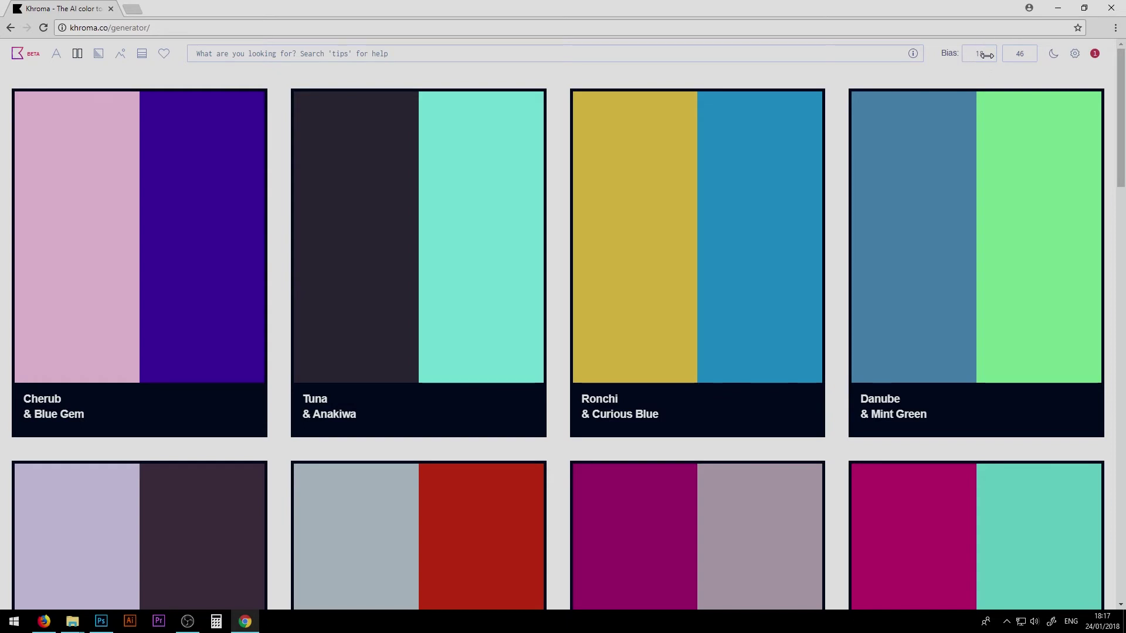
# Step: Set the first bias value to 45 and look through the regenerated palettes
pyautogui.moveTo(988, 56); pyautogui.dragTo(1013, 55)
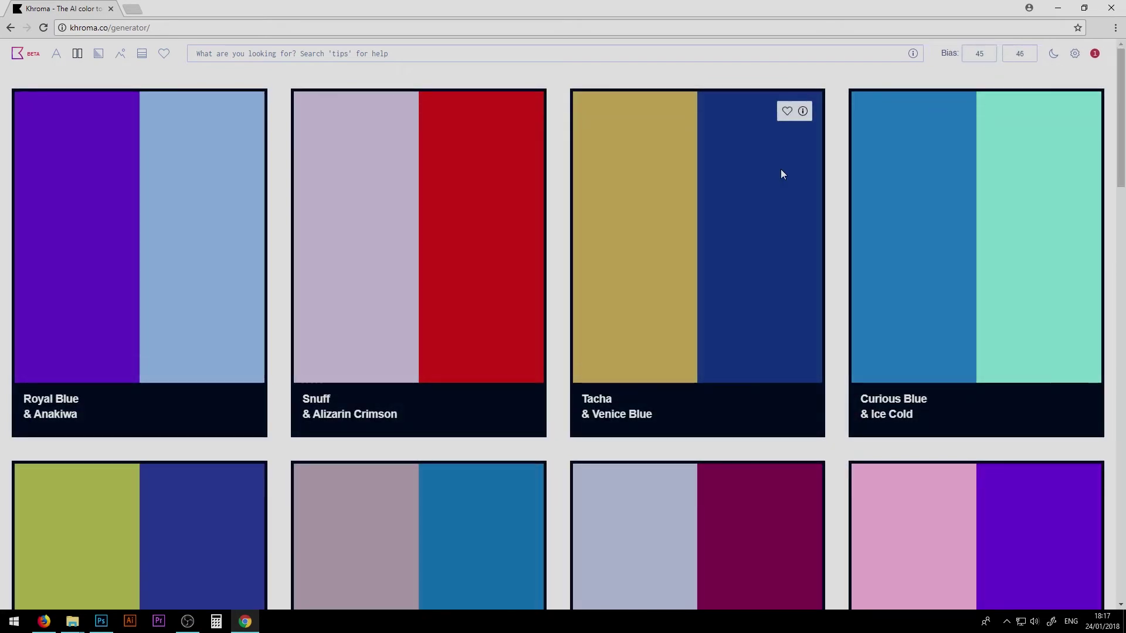
pyautogui.moveTo(782, 169)
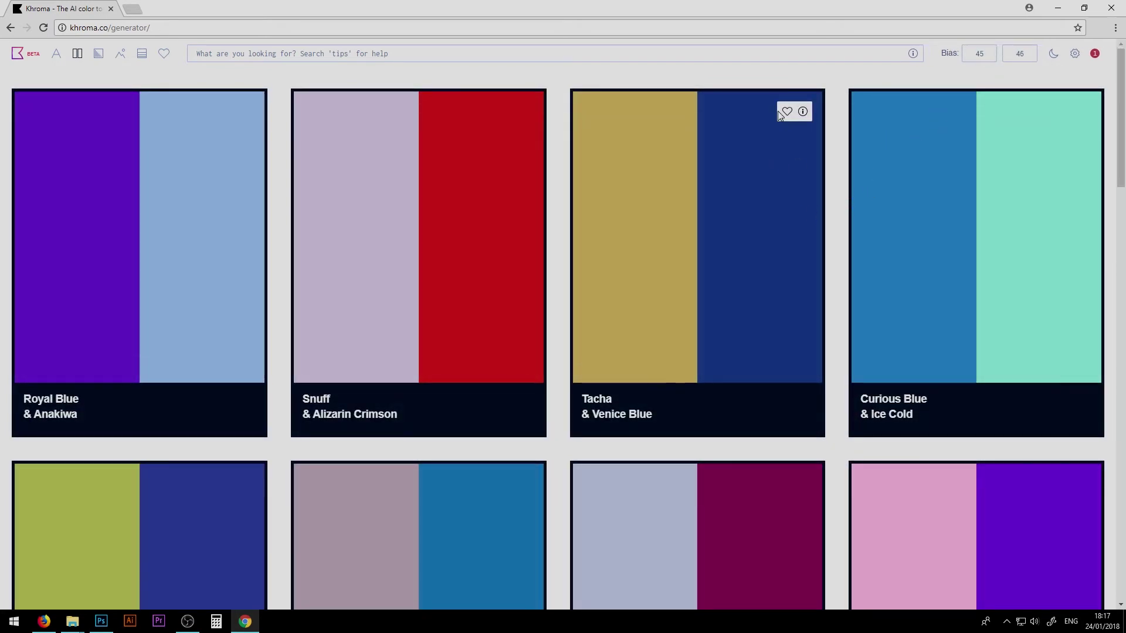
pyautogui.scroll(-15, 797, 246)
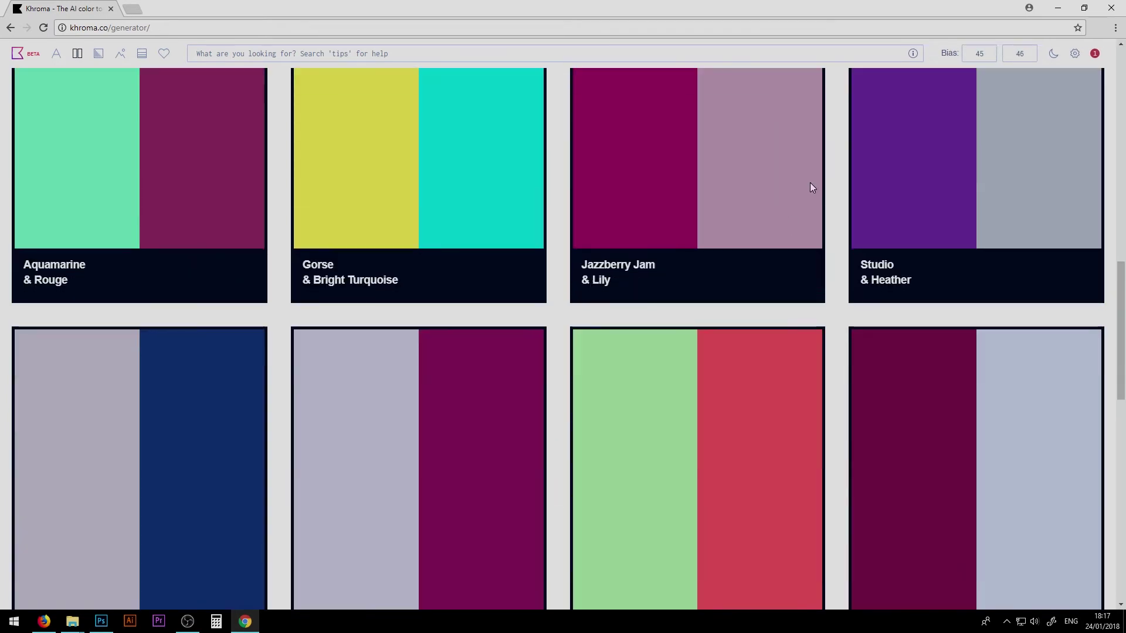
pyautogui.scroll(-5, 645, 225)
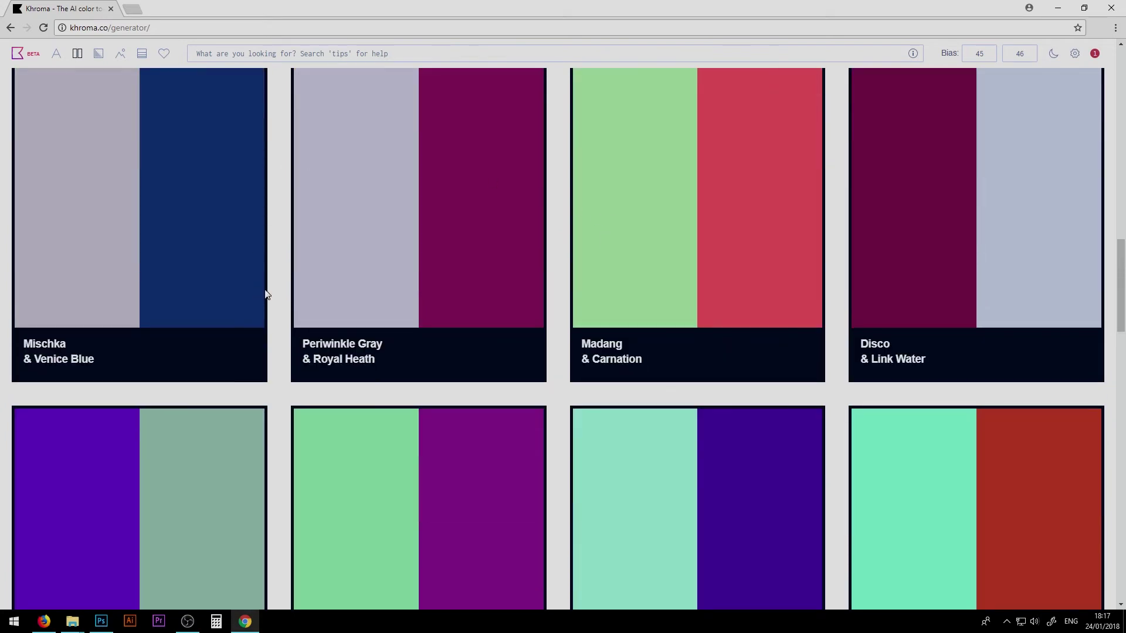
# Step: Display the combinations as gradients and open the color details of the first gradient, Magic Mint and Tuna
pyautogui.scroll(20, 275, 290)
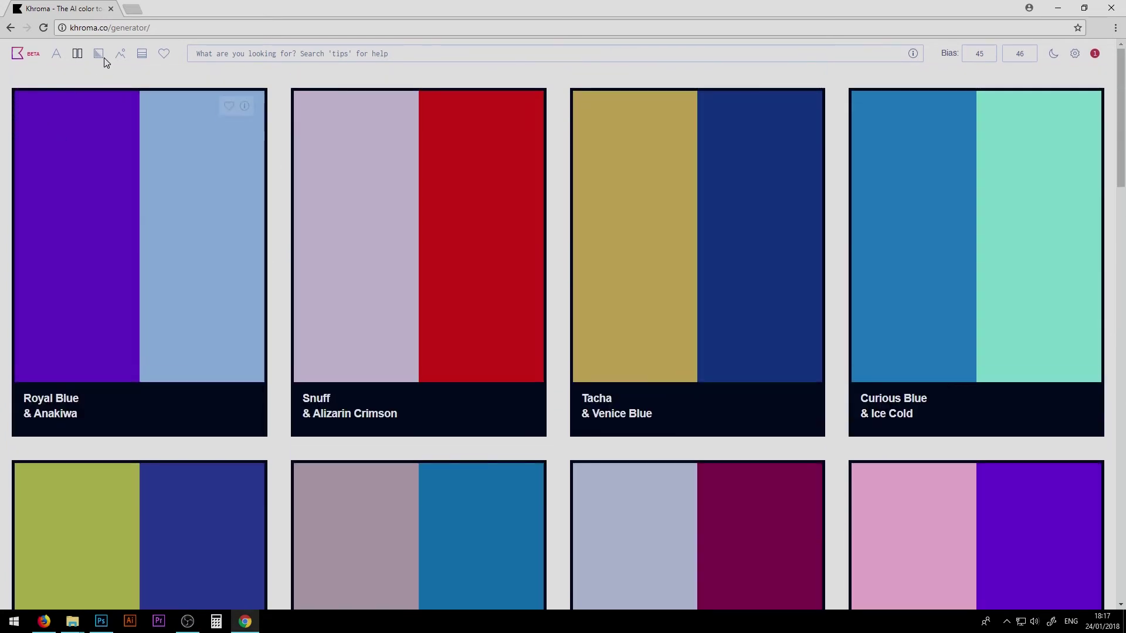
pyautogui.click(99, 54)
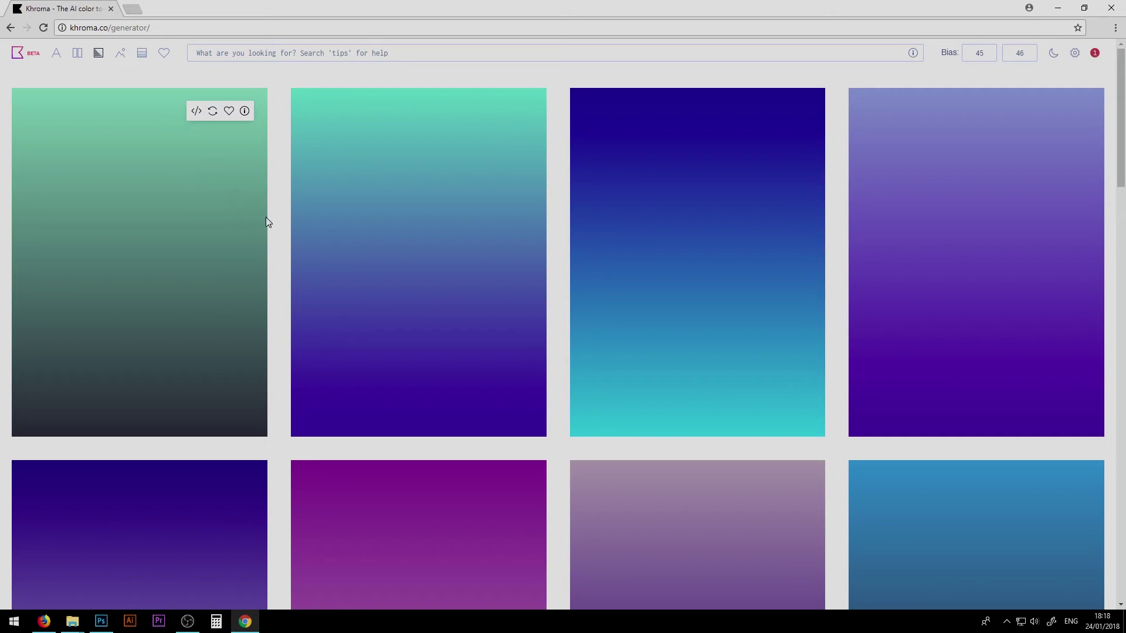
pyautogui.click(100, 621)
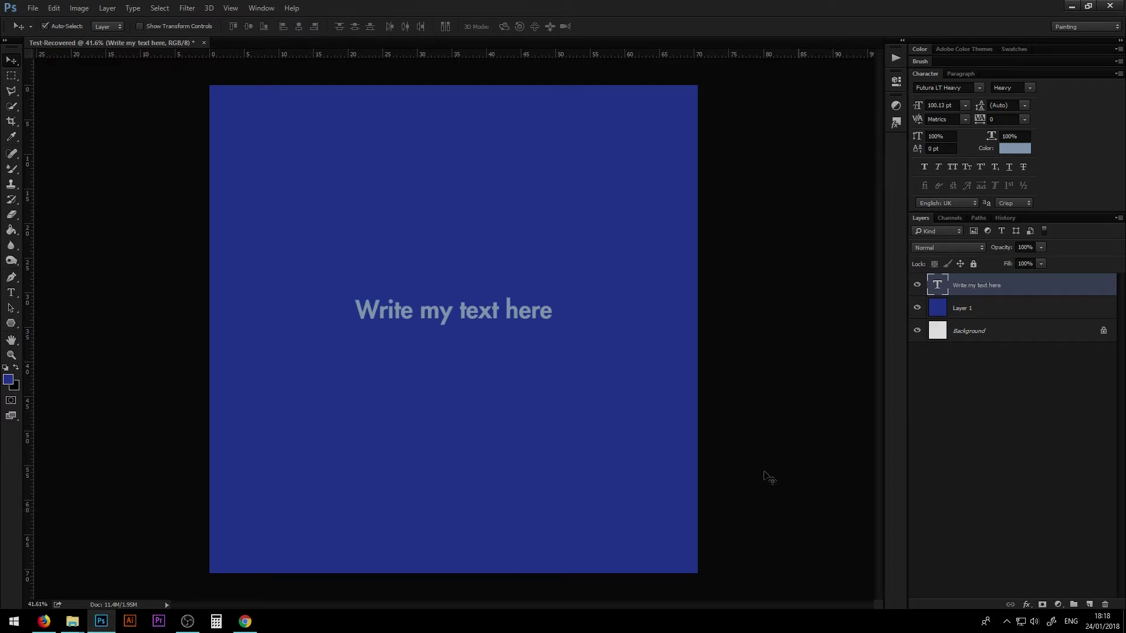
pyautogui.click(245, 621)
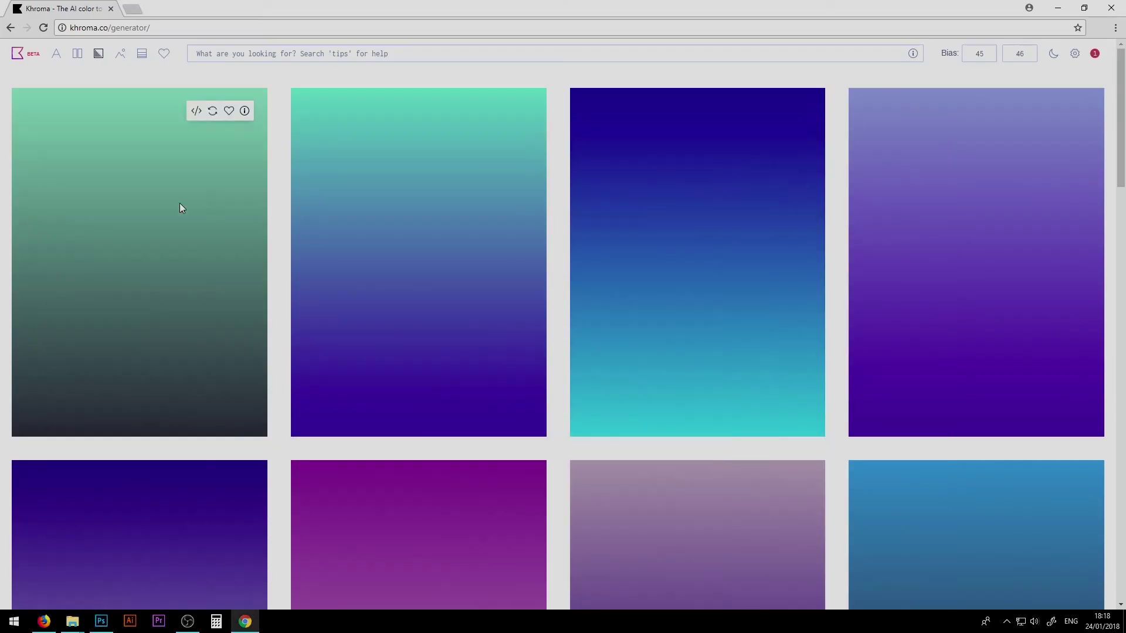
pyautogui.click(245, 110)
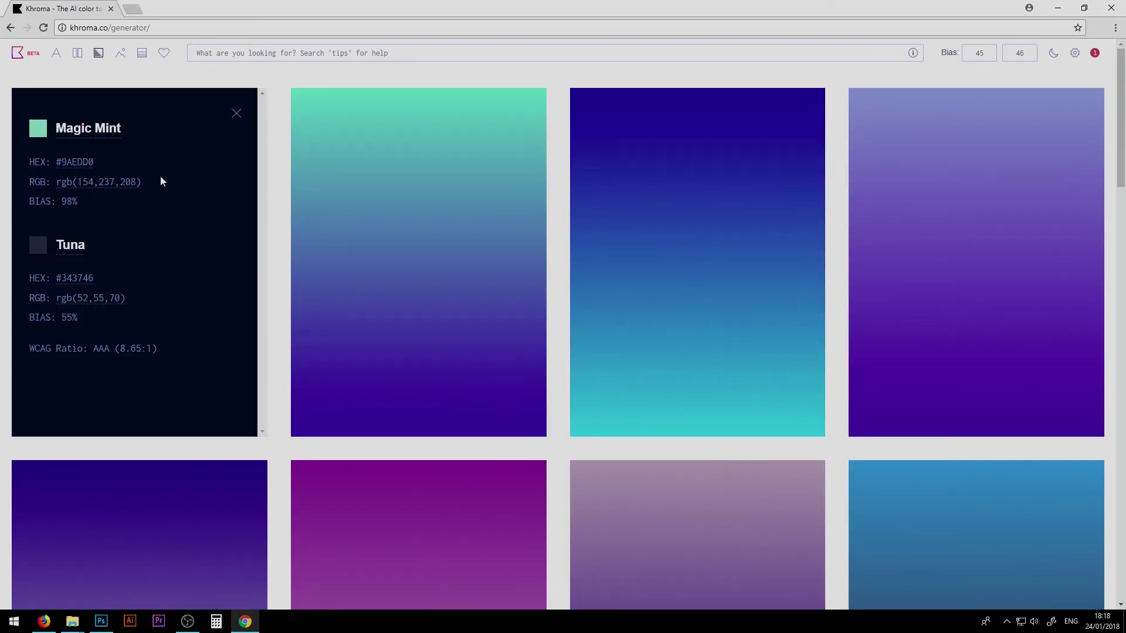
# Step: Close the Magic Mint and Tuna details, copy that gradient's CSS and paste it into the address bar of a new browser tab
pyautogui.click(101, 621)
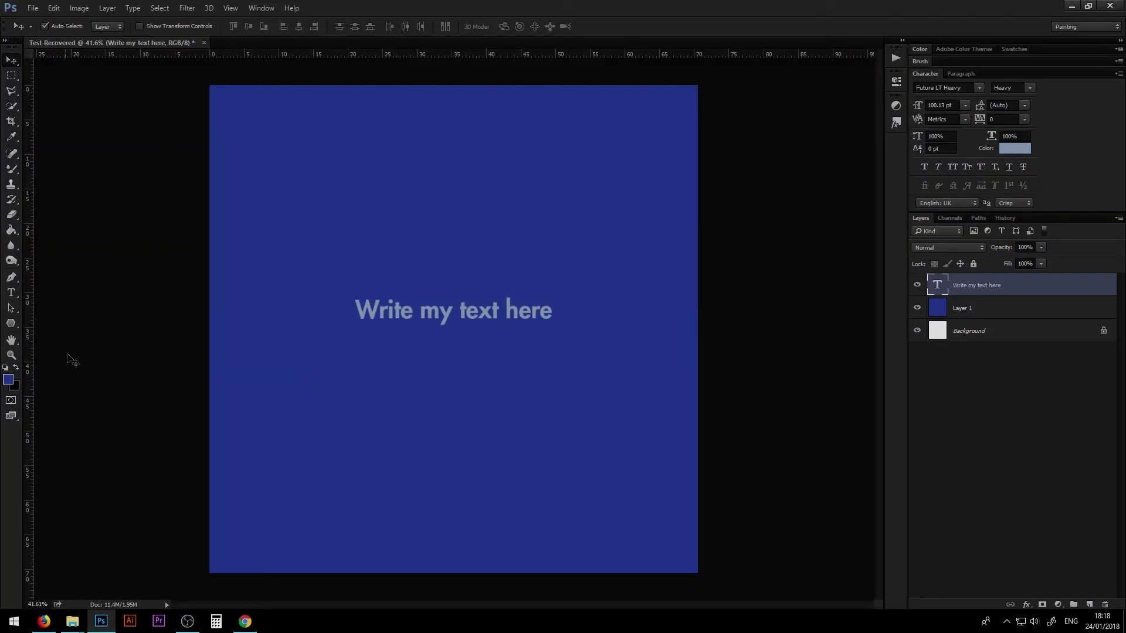
pyautogui.click(101, 622)
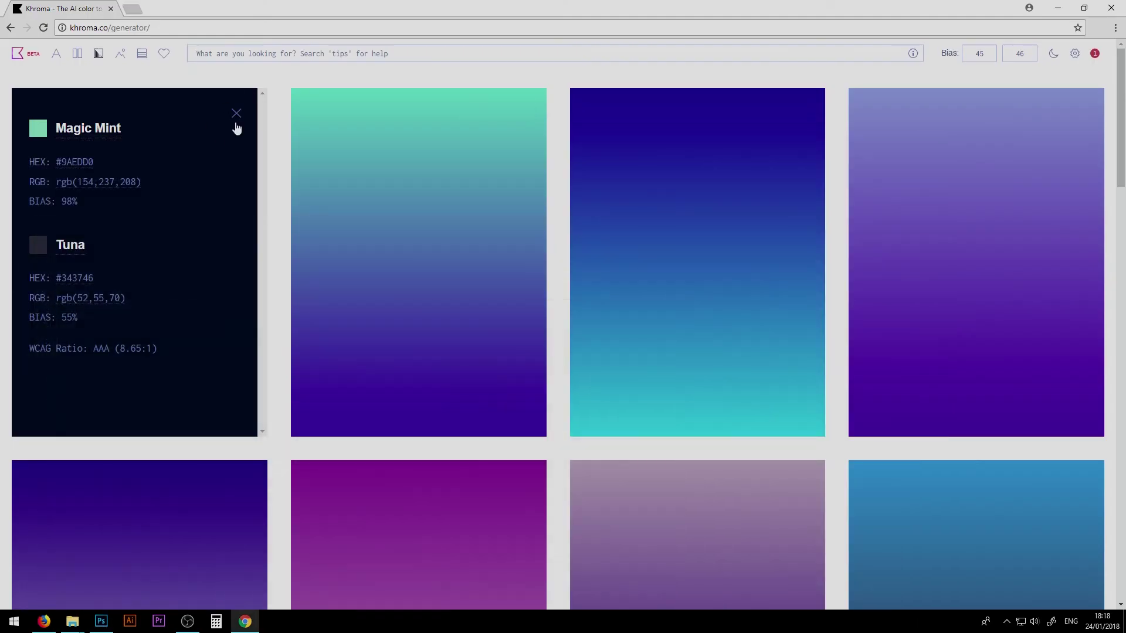
pyautogui.click(236, 115)
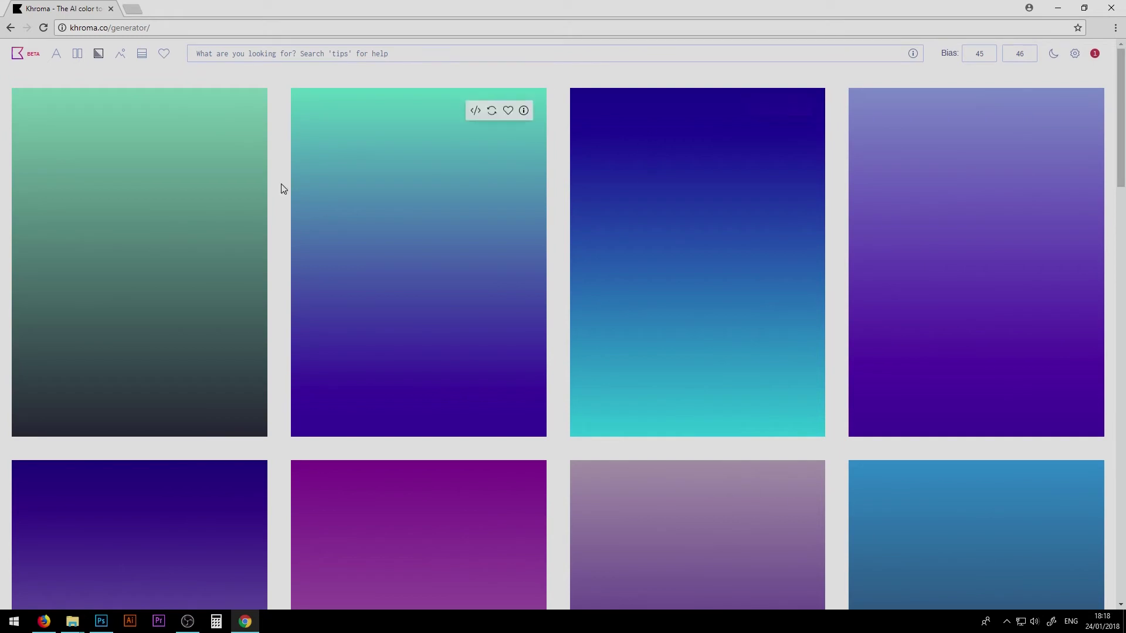
pyautogui.moveTo(200, 130)
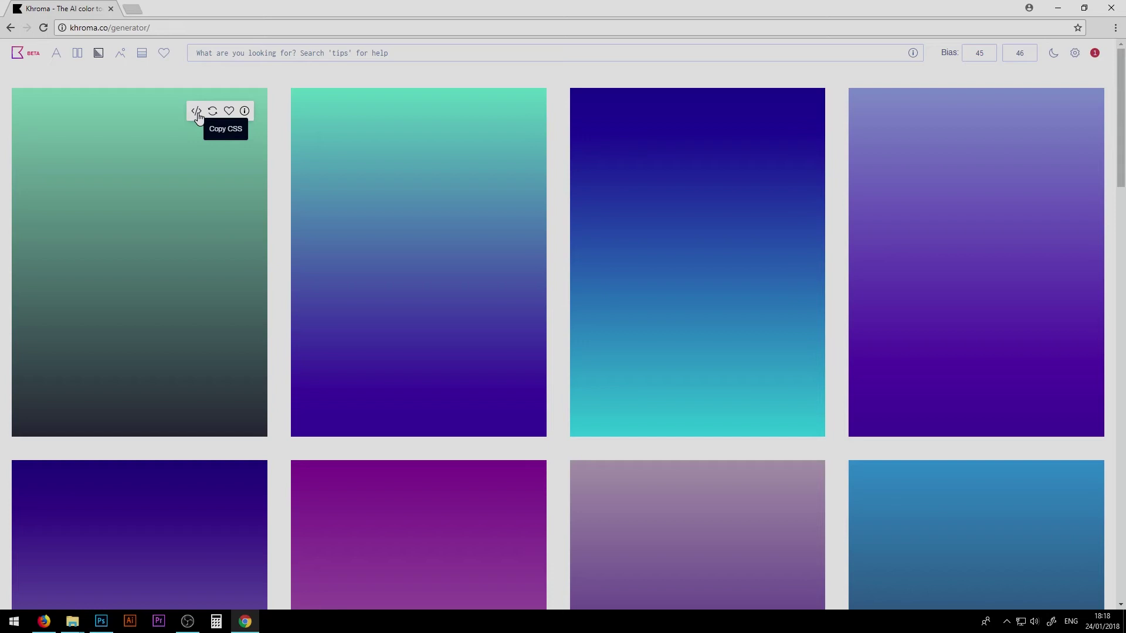
pyautogui.click(197, 115)
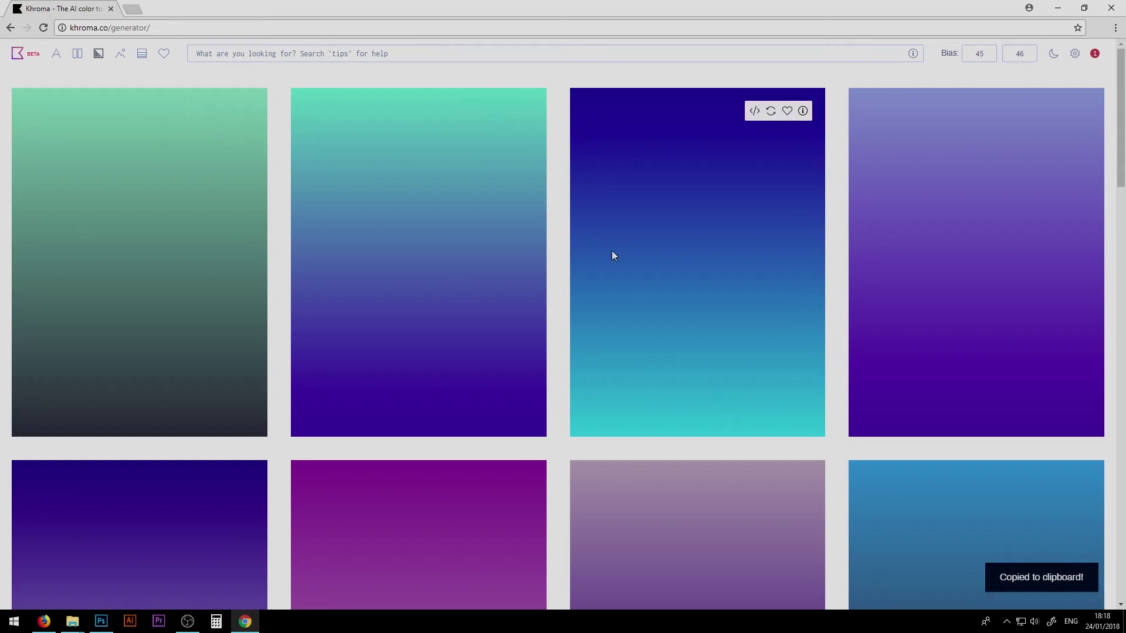
pyautogui.hotkey('ctrl', 't')
pyautogui.hotkey('ctrl', 'v')
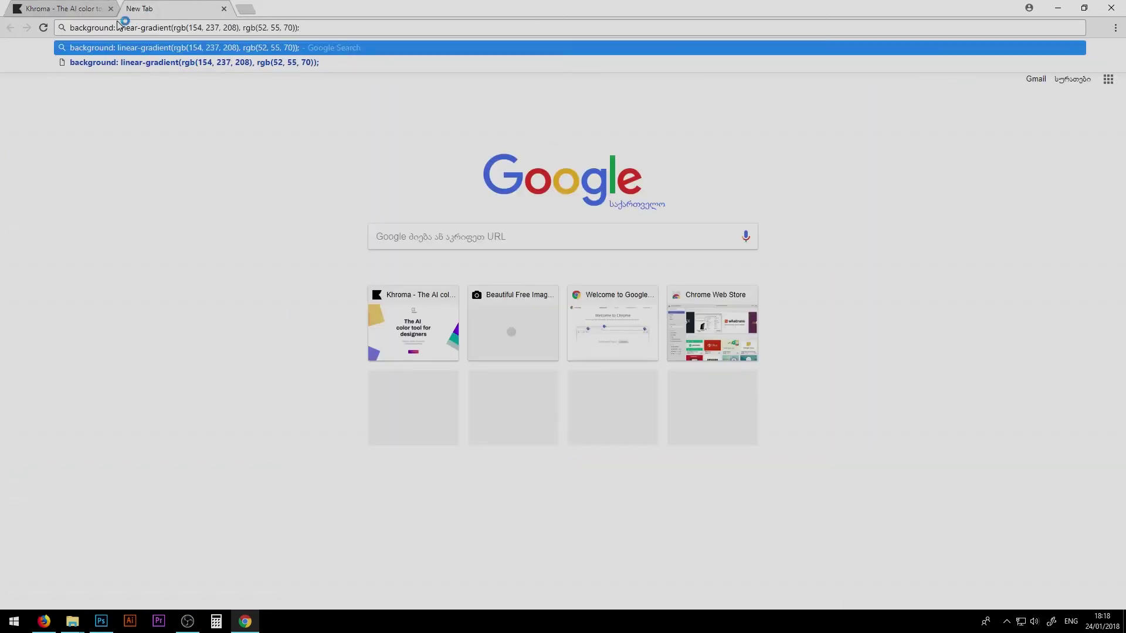
# Step: Return to the Khroma generator, show the combinations as duotone images and view the color details of the Wild Watermelon and Sail image
pyautogui.click(86, 5)
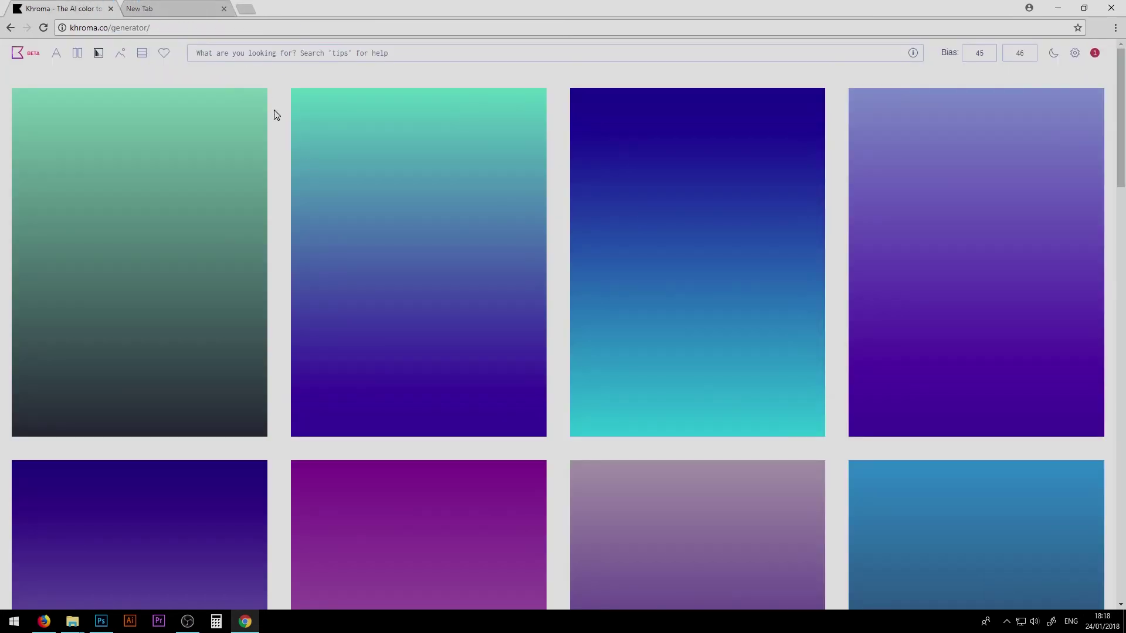
pyautogui.click(119, 55)
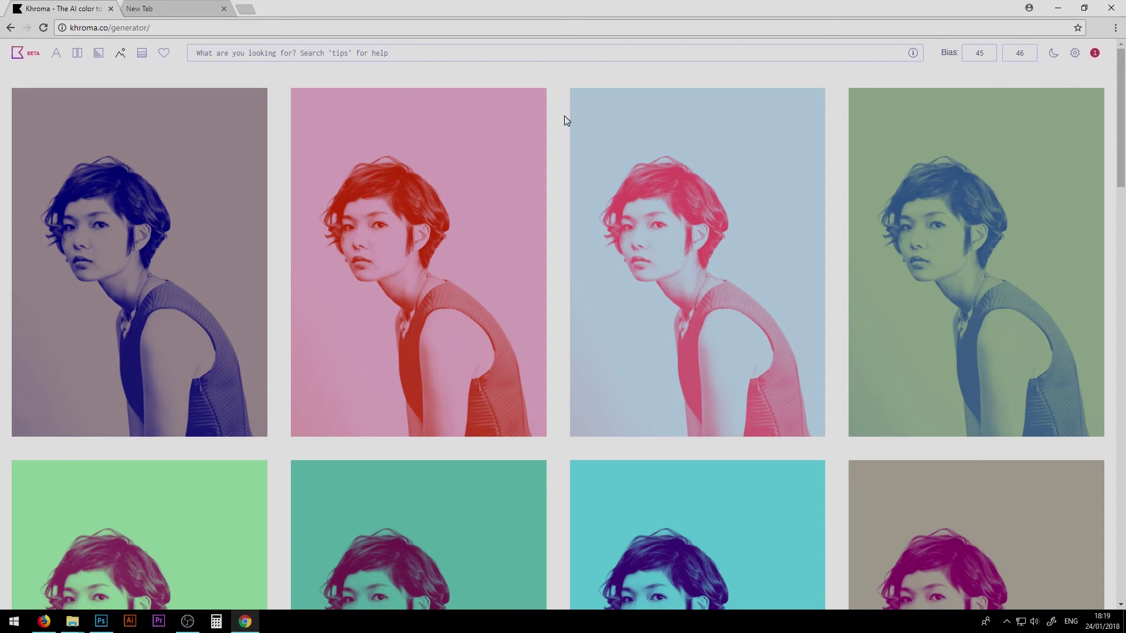
pyautogui.moveTo(589, 198)
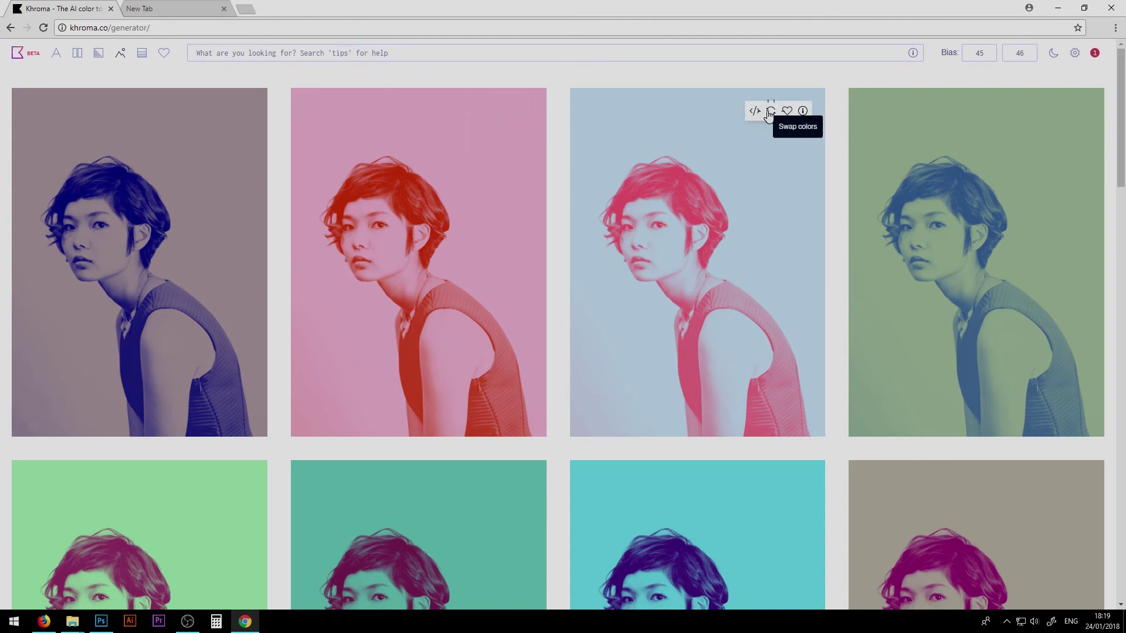
pyautogui.click(802, 112)
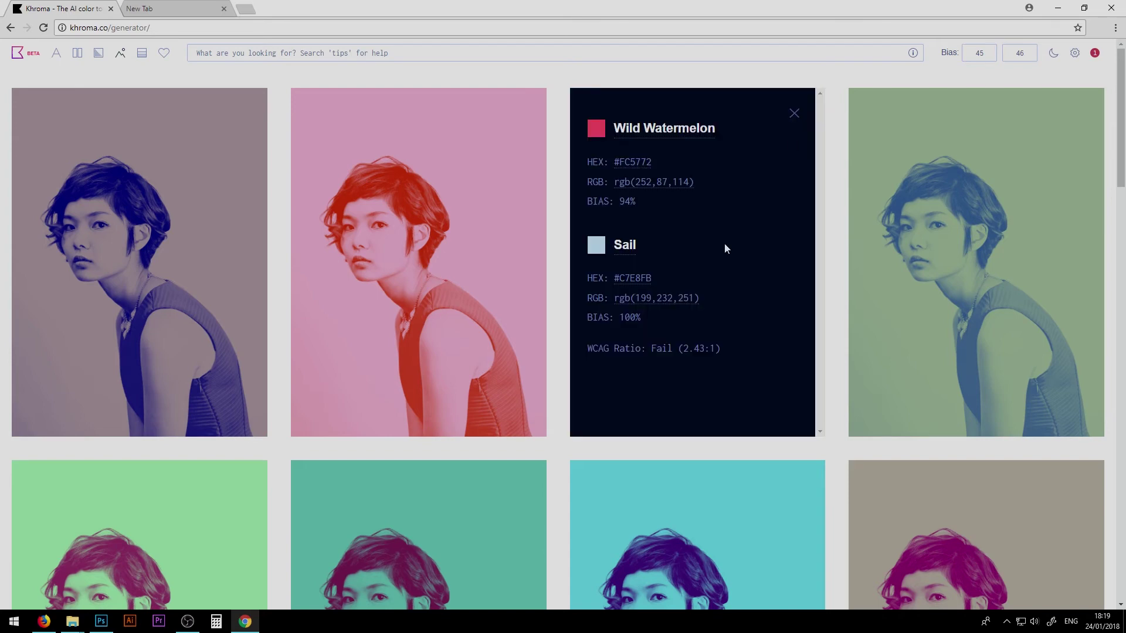
pyautogui.click(797, 115)
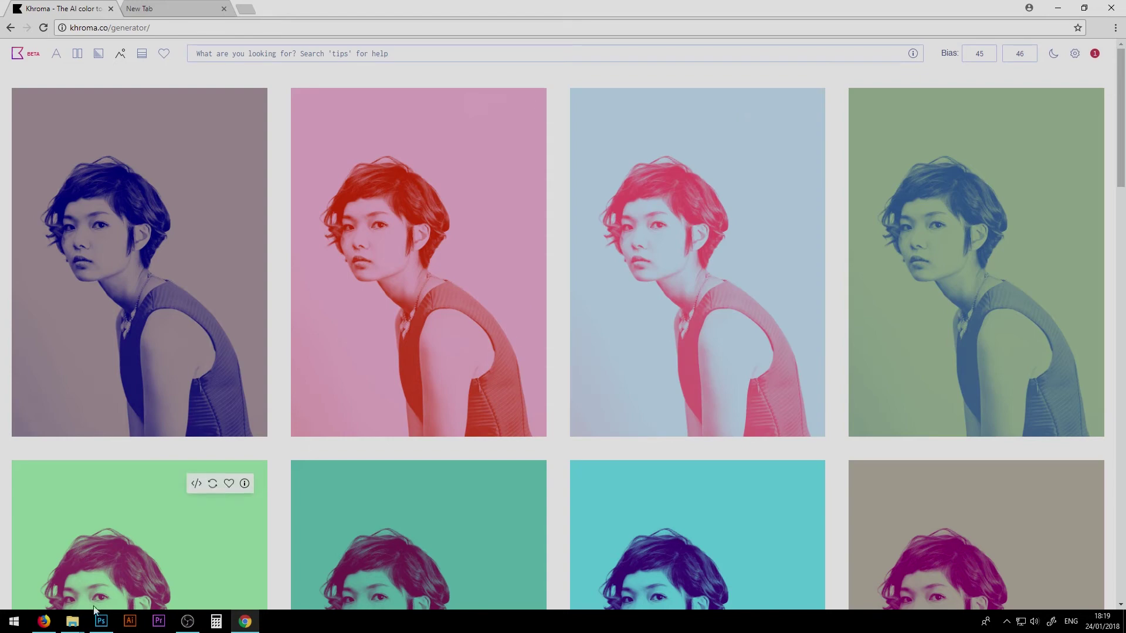
# Step: Place the woman's portrait from the n.gfx Tutorial folder in the Photoshop design, scaled to about 59% and shifted down to fill the canvas
pyautogui.moveTo(72, 620)
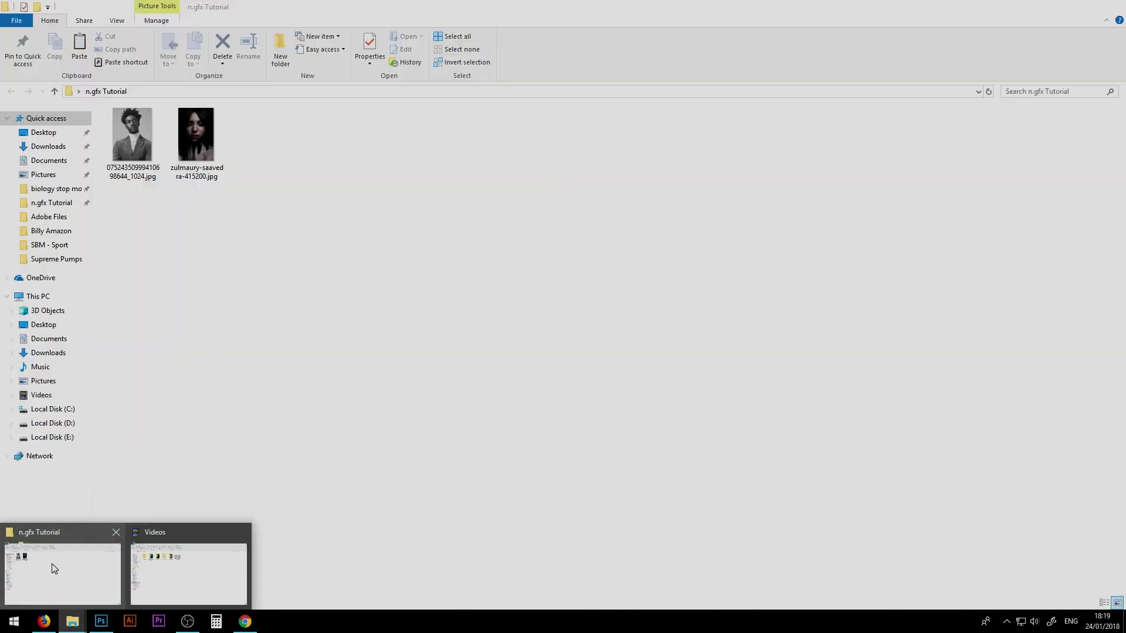
pyautogui.click(52, 568)
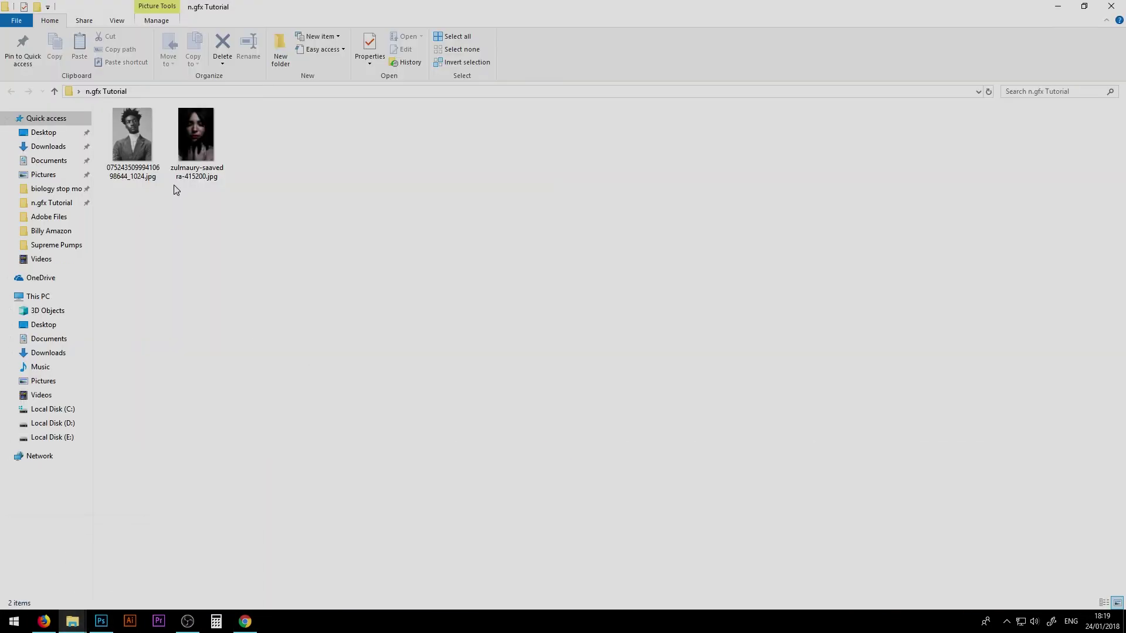
pyautogui.click(203, 142)
pyautogui.moveTo(189, 133); pyautogui.dragTo(430, 373)
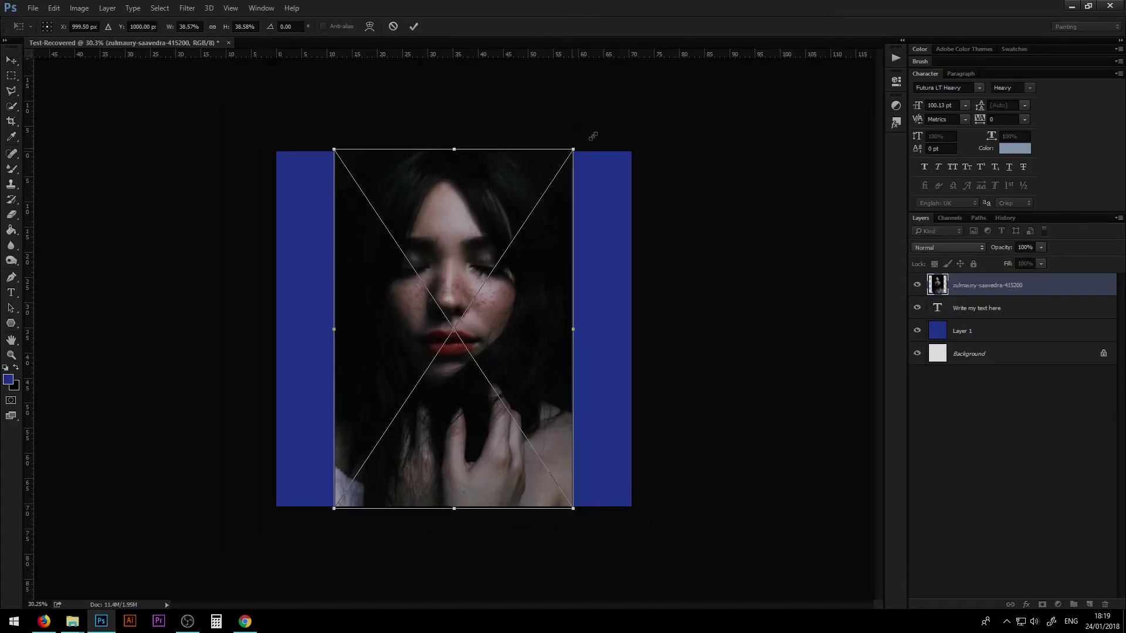
pyautogui.moveTo(593, 136); pyautogui.dragTo(682, 86)
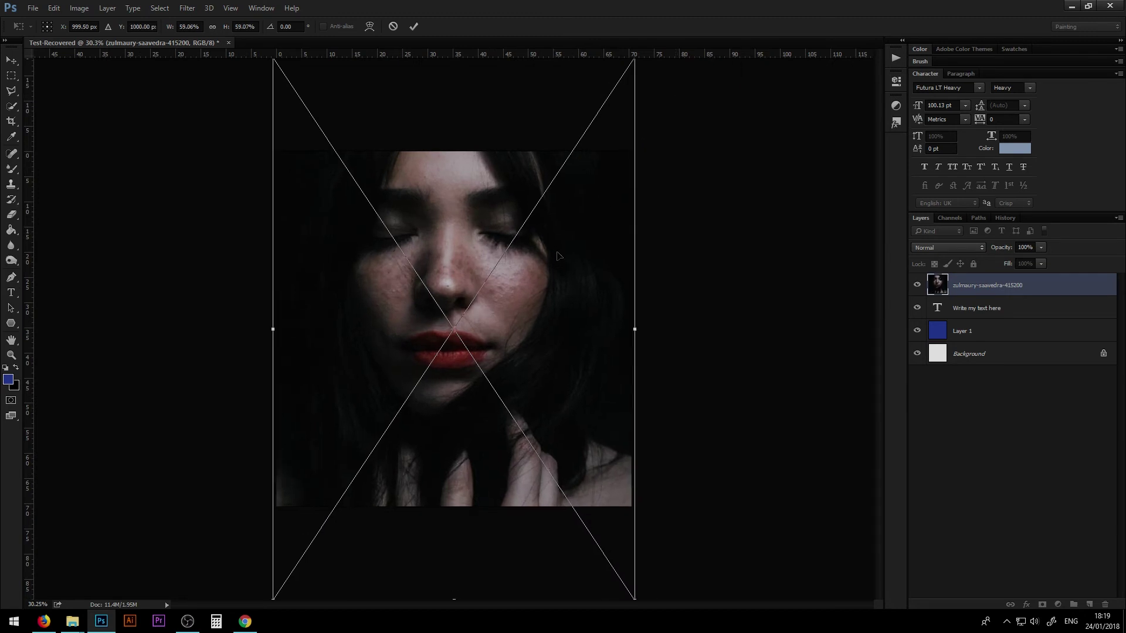
pyautogui.moveTo(560, 258); pyautogui.dragTo(548, 343)
pyautogui.press('Return')
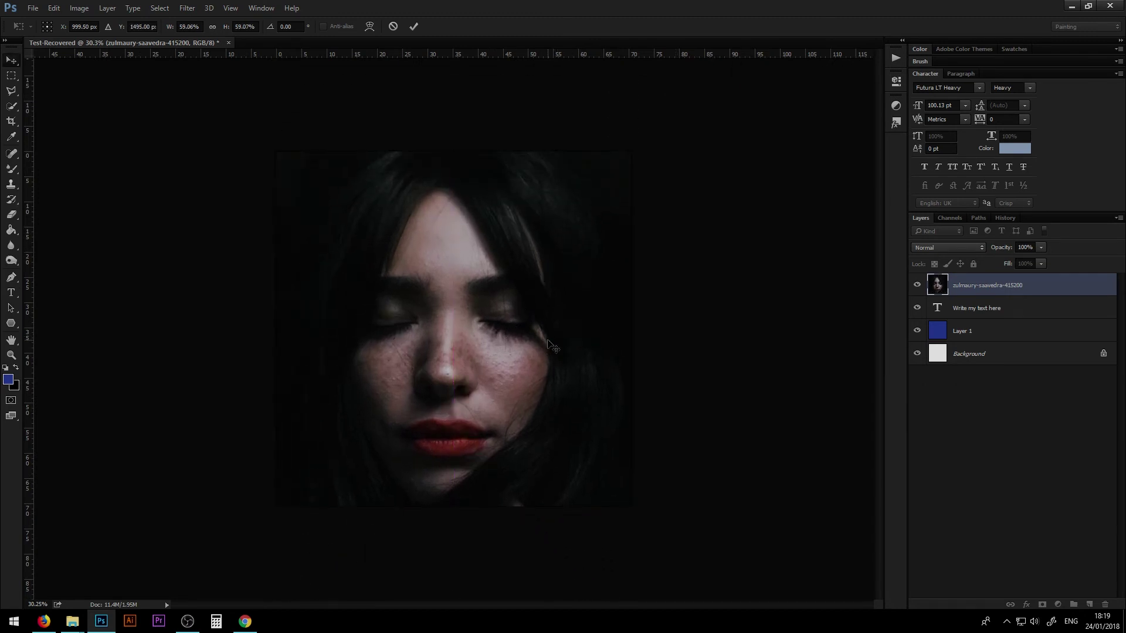
pyautogui.keyDown('ctrl'); pyautogui.click(524, 334); pyautogui.keyUp('ctrl')
pyautogui.hotkey('alt', 'Tab')
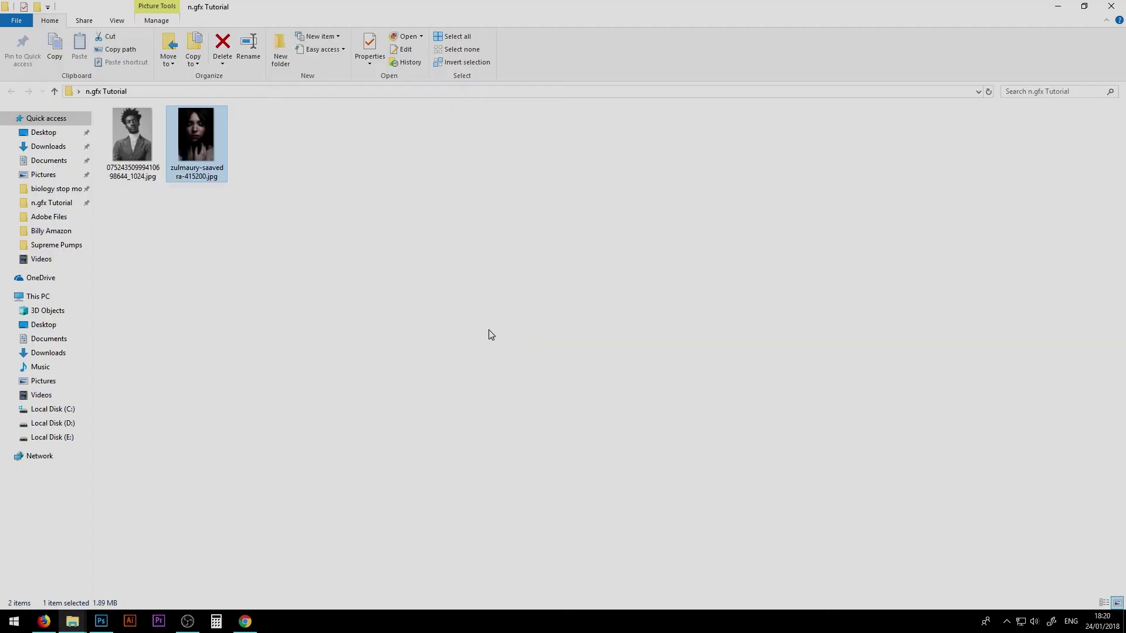
pyautogui.hotkey('alt', 'Tab')
pyautogui.hotkey('alt', 'Tab')
pyautogui.press('Tab')
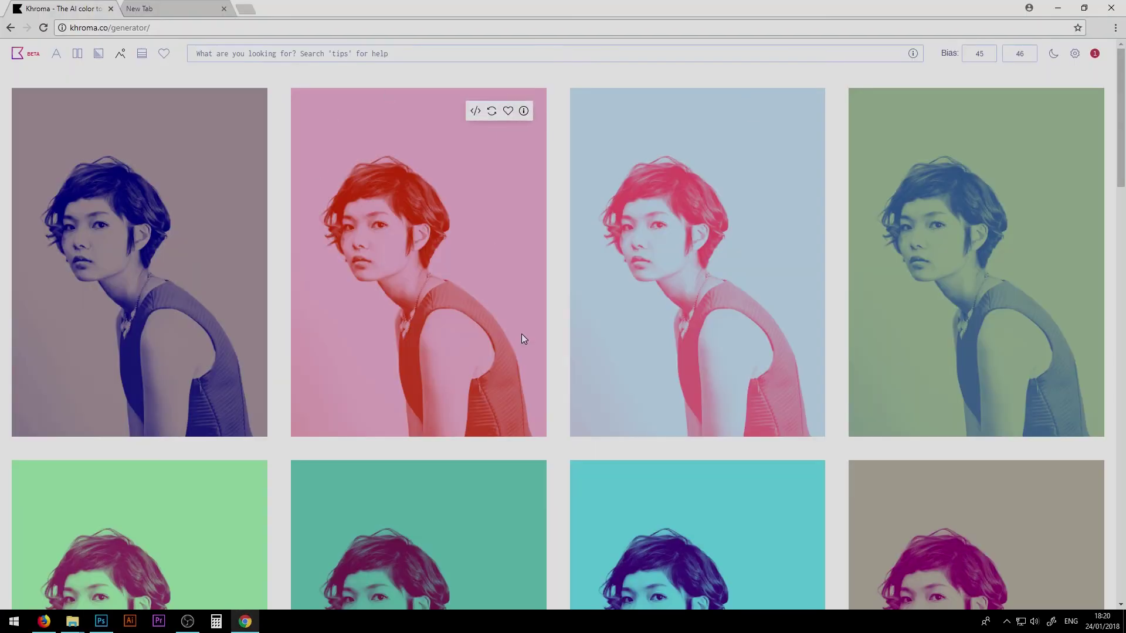
pyautogui.hotkey('alt', 'Tab')
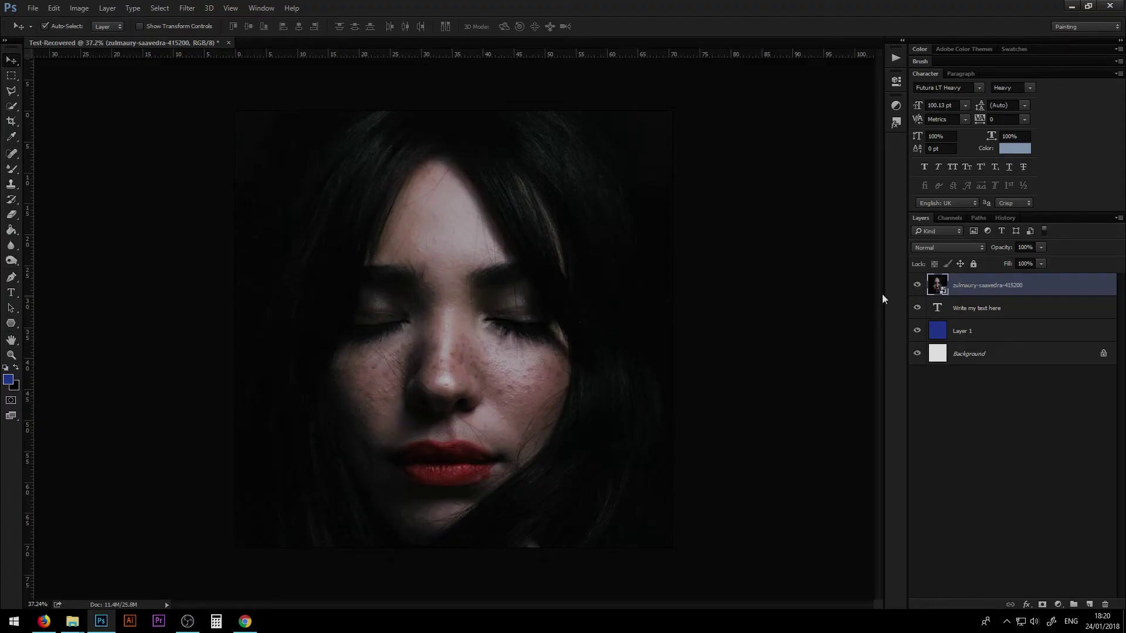
# Step: Add a Gradient Map adjustment layer above the portrait and open the color of its gradient's starting stop for editing
pyautogui.click(1058, 604)
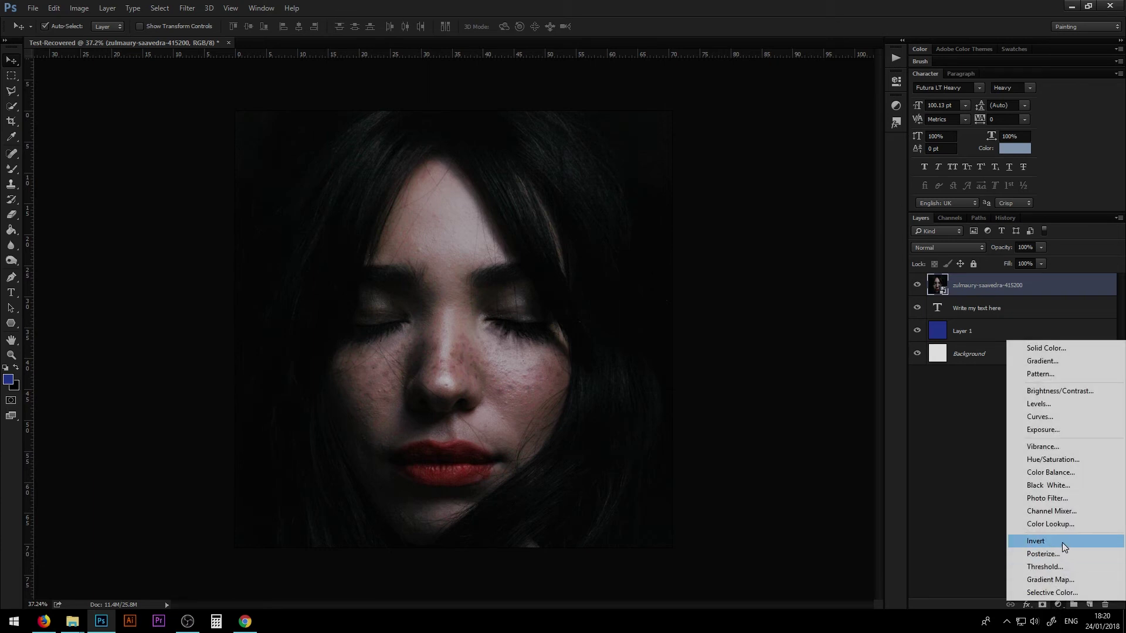
pyautogui.click(1057, 582)
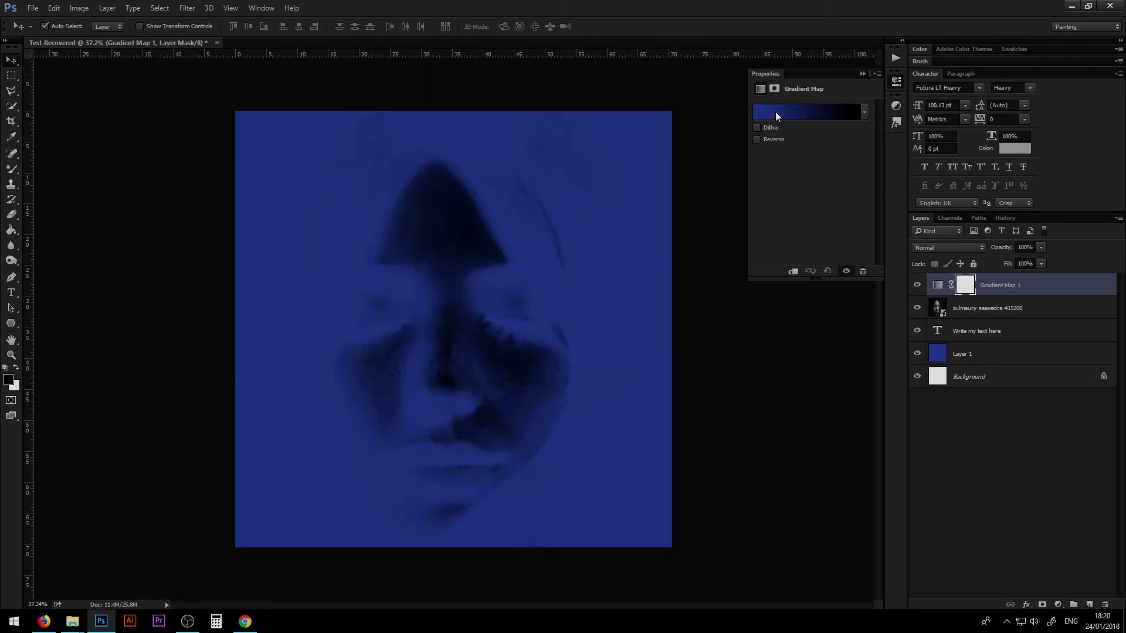
pyautogui.click(776, 116)
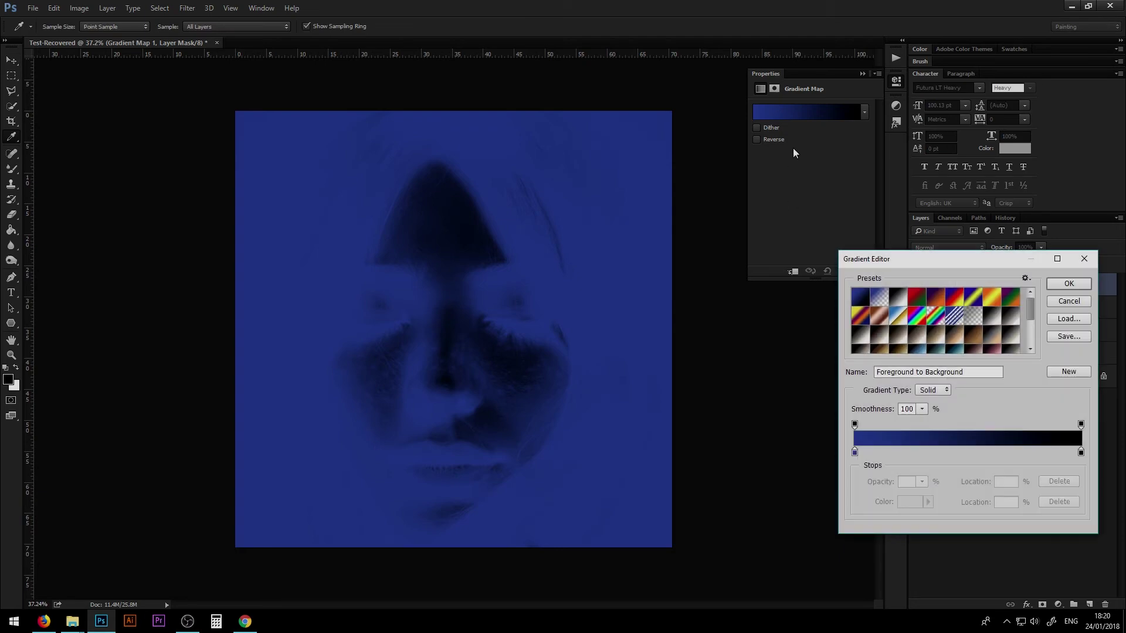
pyautogui.doubleClick(854, 452)
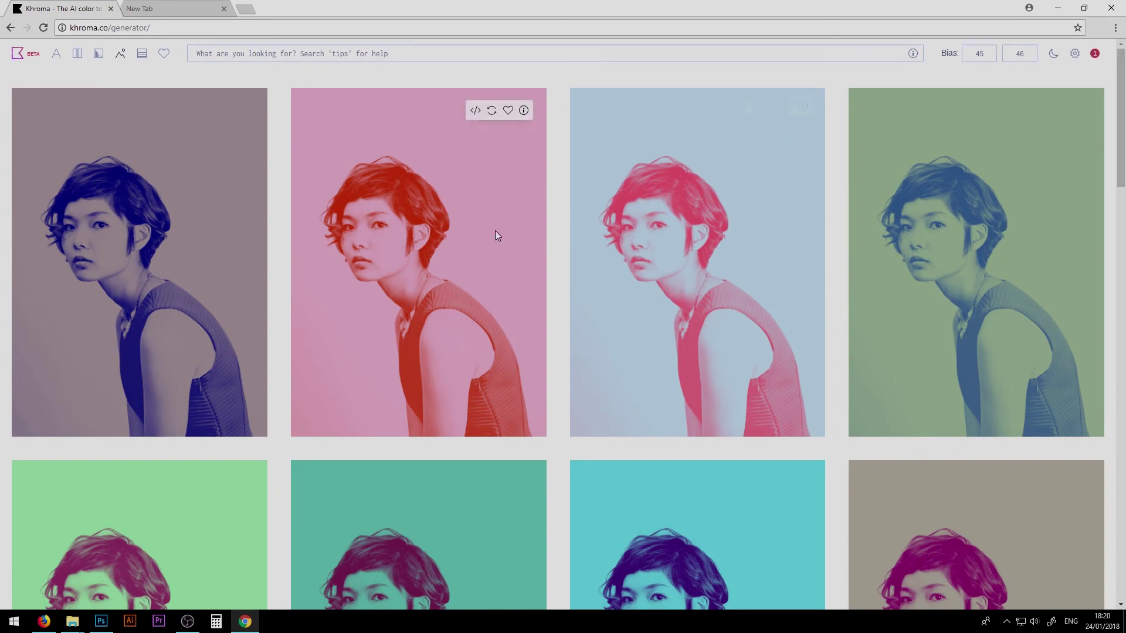
# Step: Switch to Khroma, browse the duotone images and copy the Porsche hex code #E8B25B from the orange Porsche and Tuna combination
pyautogui.scroll(-10, 495, 234)
pyautogui.scroll(-20, 672, 351)
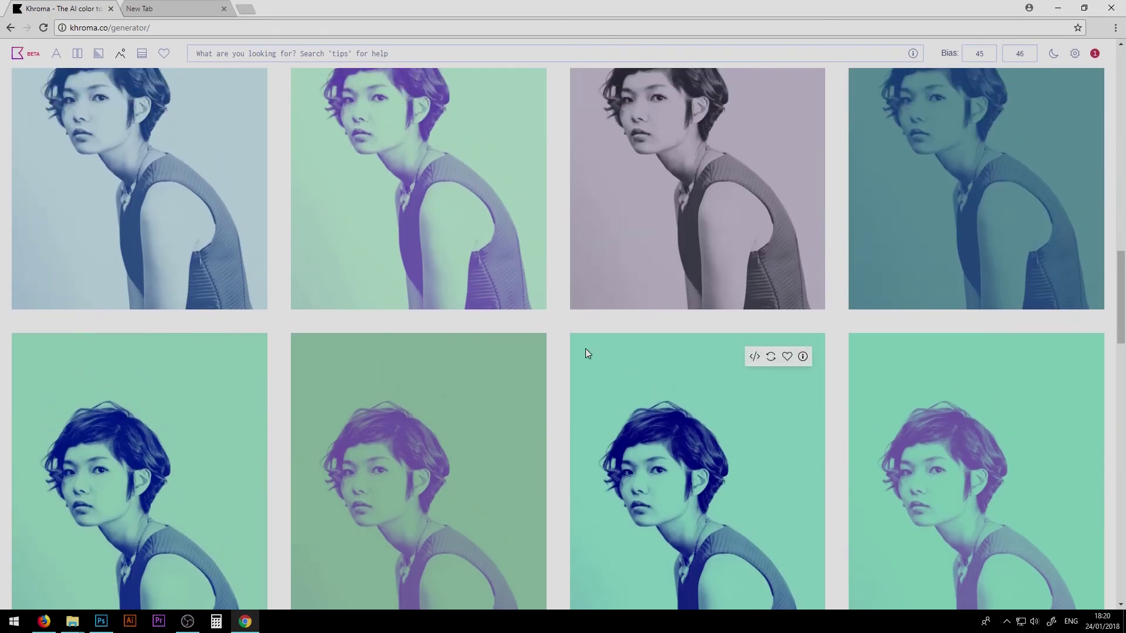
pyautogui.scroll(-10, 530, 344)
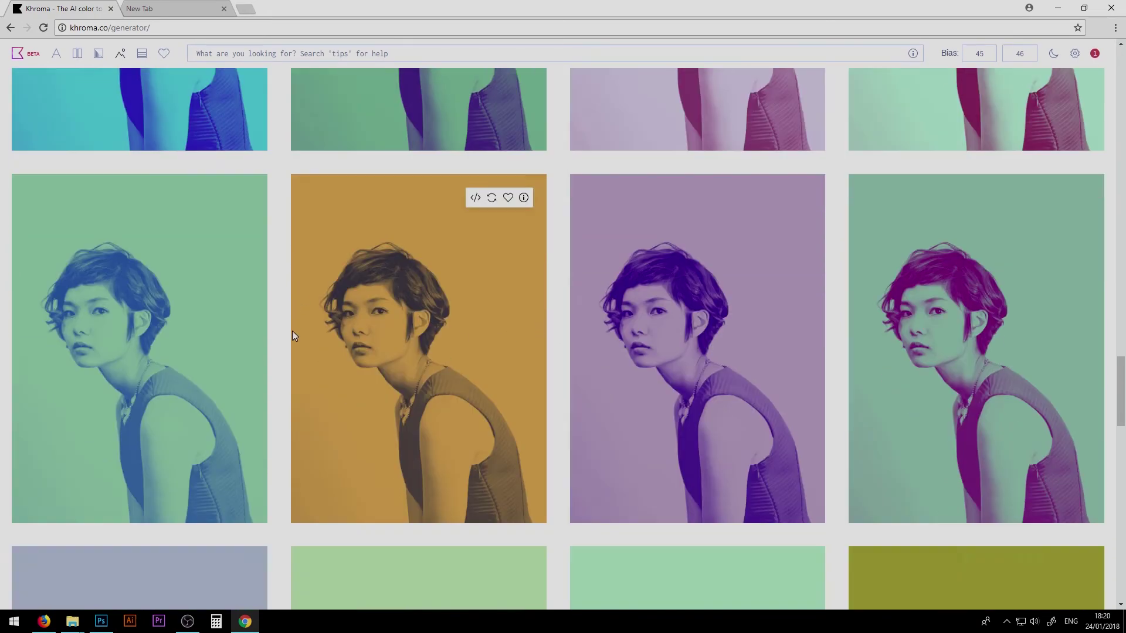
pyautogui.scroll(-15, 540, 367)
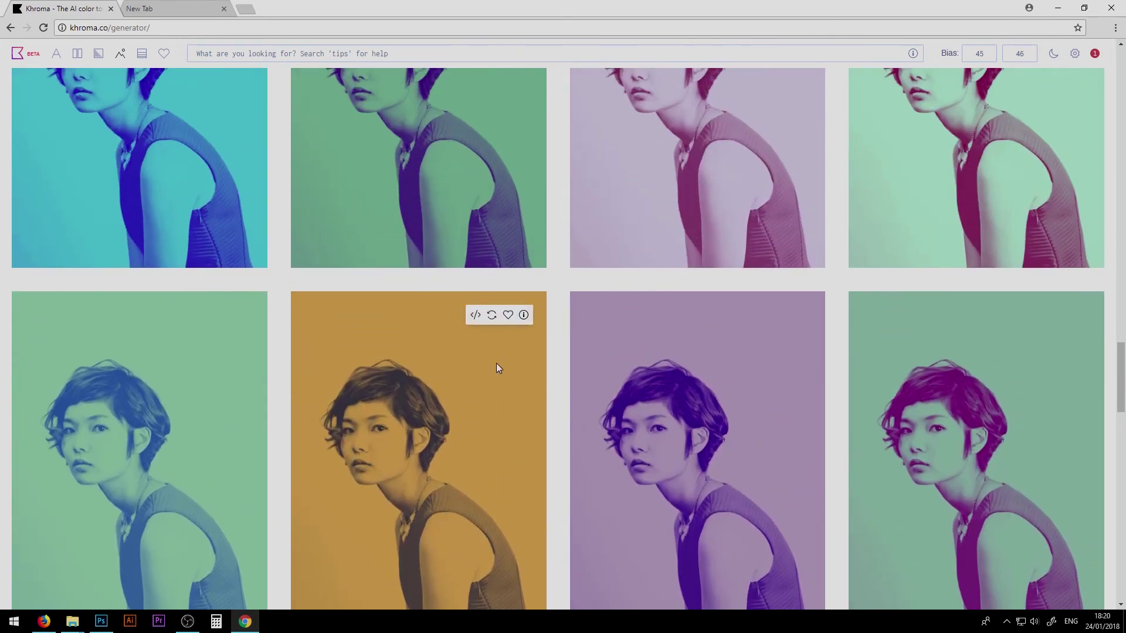
pyautogui.scroll(1, 539, 220)
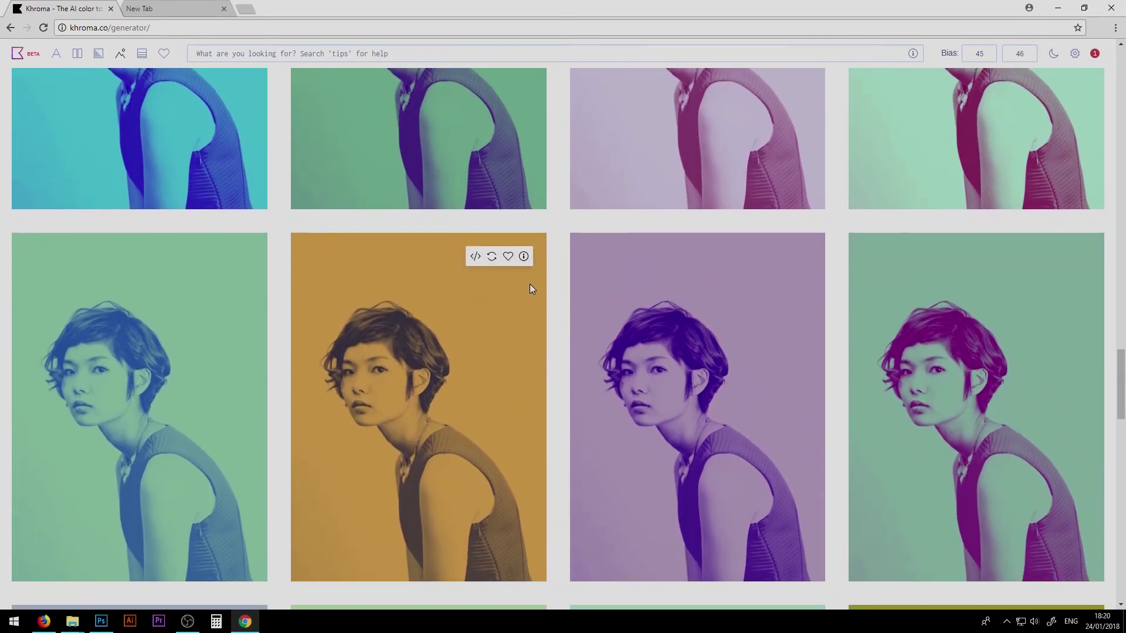
pyautogui.click(524, 257)
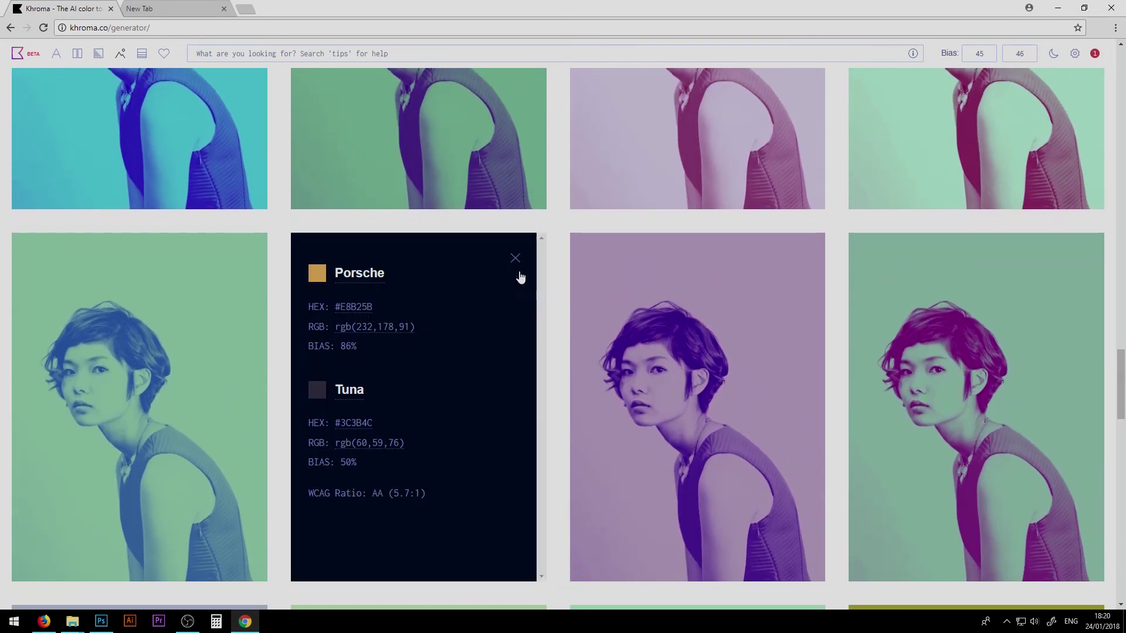
pyautogui.click(353, 307)
# Step: Switch back to Photoshop and set the gradient's starting color stop to #e8b25b
pyautogui.hotkey('alt', 'Tab')
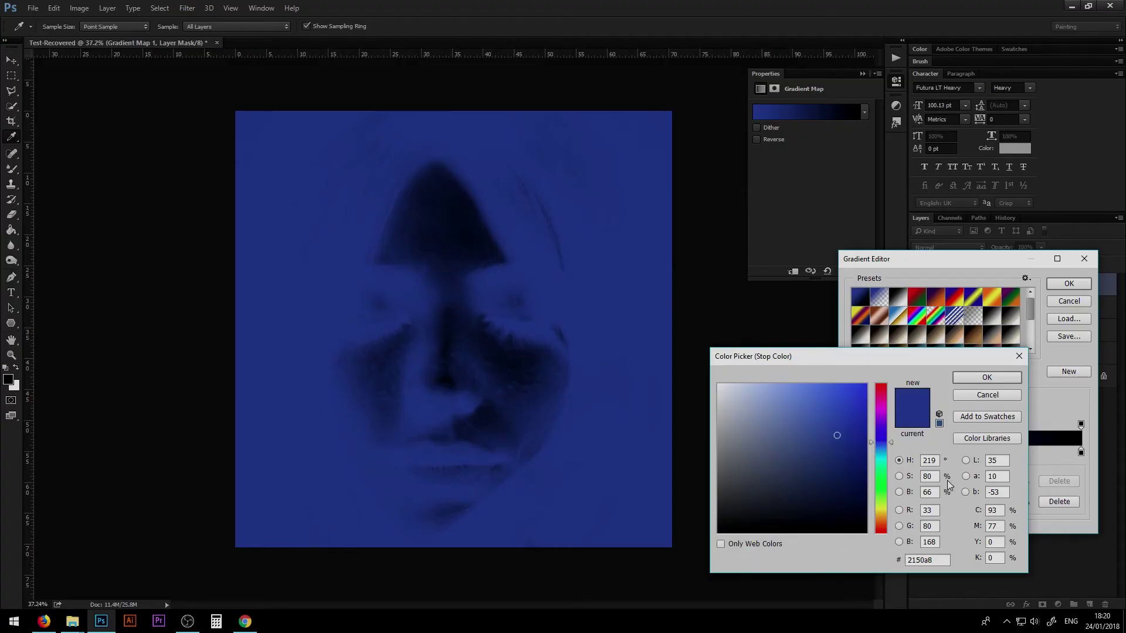
pyautogui.doubleClick(913, 561)
pyautogui.hotkey('ctrl', 'v')
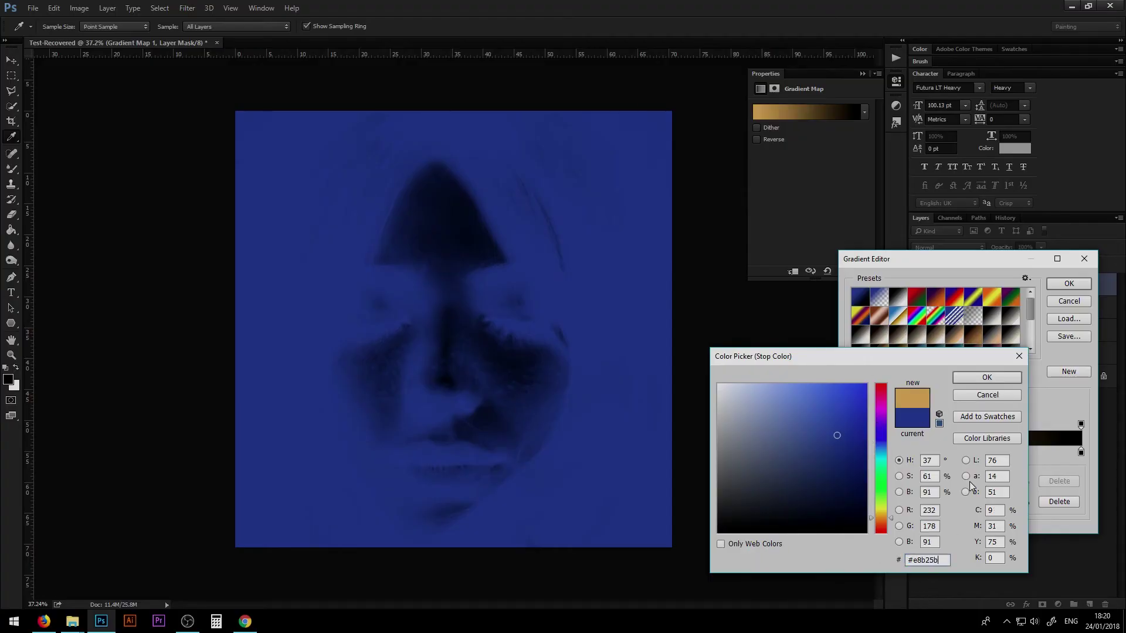
pyautogui.click(986, 377)
# Step: Copy the Tuna hex code from the orange duotone in Khroma and set the gradient's ending color stop to #3c3b4c in Photoshop
pyautogui.doubleClick(1080, 452)
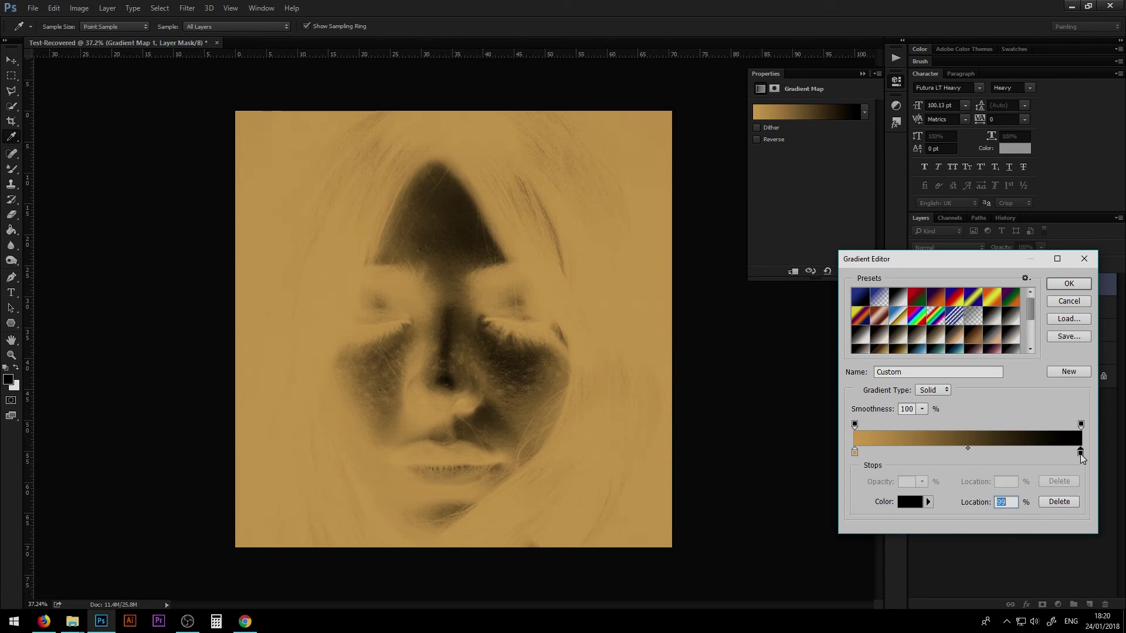
pyautogui.click(1018, 355)
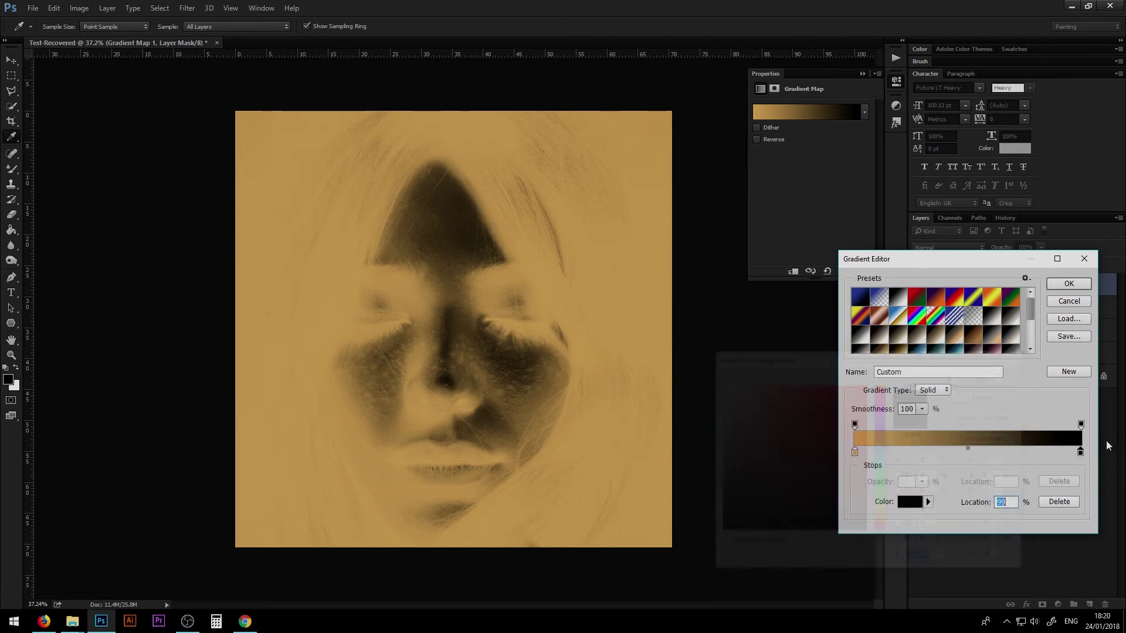
pyautogui.moveTo(1080, 457); pyautogui.dragTo(1084, 460)
pyautogui.doubleClick(1082, 455)
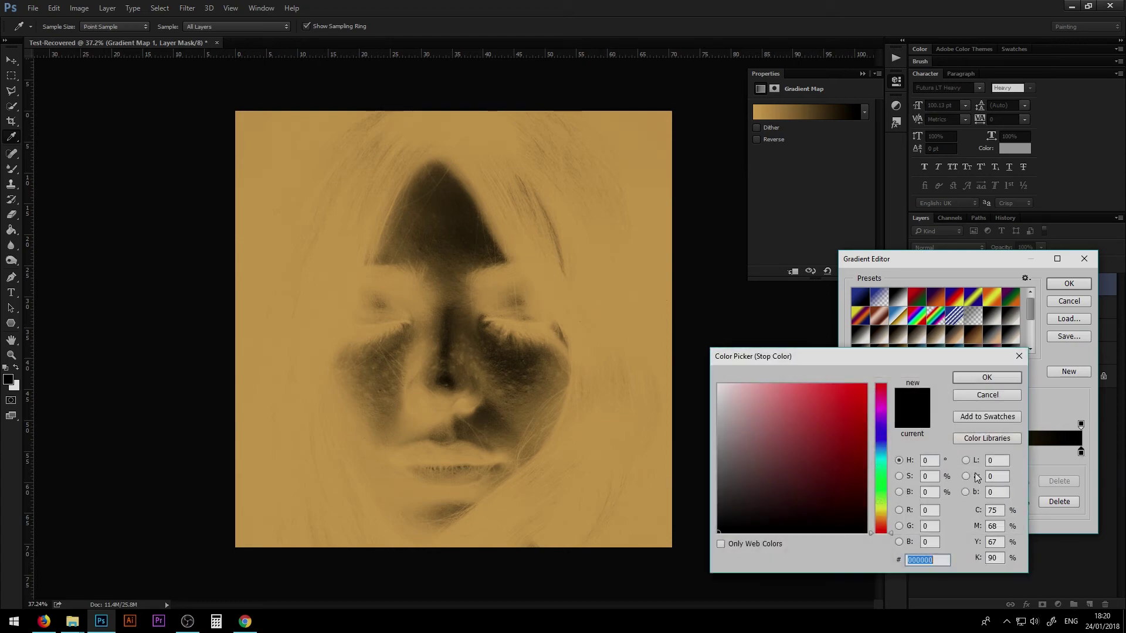
pyautogui.hotkey('alt', 'Tab')
pyautogui.click(350, 428)
pyautogui.hotkey('alt', 'Tab')
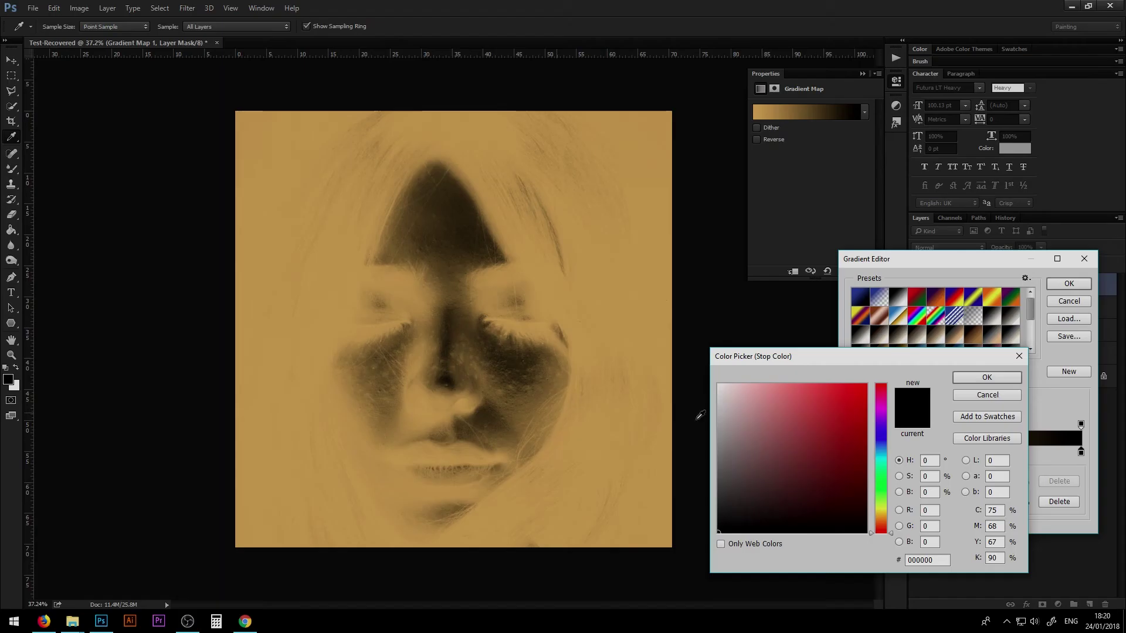
pyautogui.click(928, 559)
pyautogui.hotkey('ctrl', 'v')
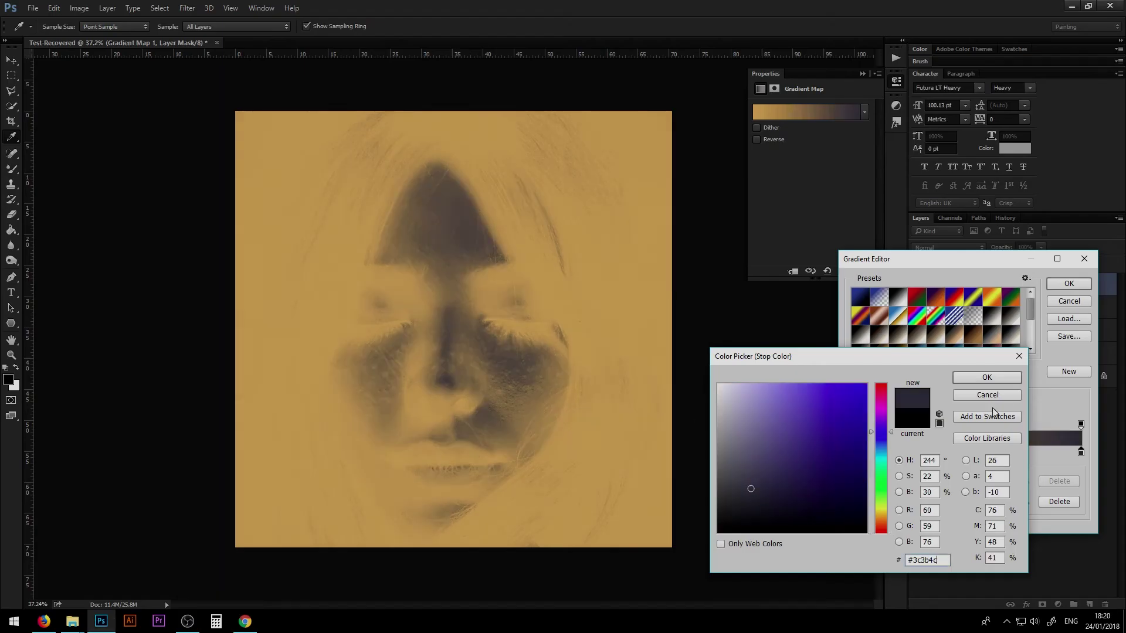
pyautogui.click(986, 377)
pyautogui.click(1068, 283)
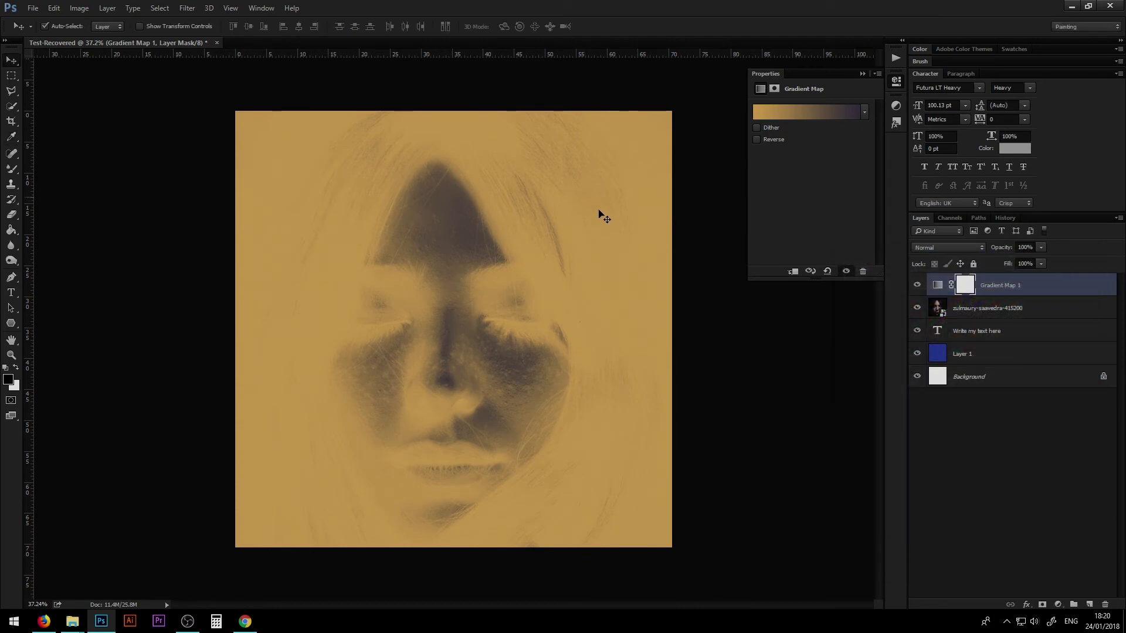
# Step: Close the orange duotone's color details in Khroma, reverse the Gradient Map in Photoshop and compare the portrait with the Khroma image
pyautogui.hotkey('alt', 'Tab')
pyautogui.click(515, 258)
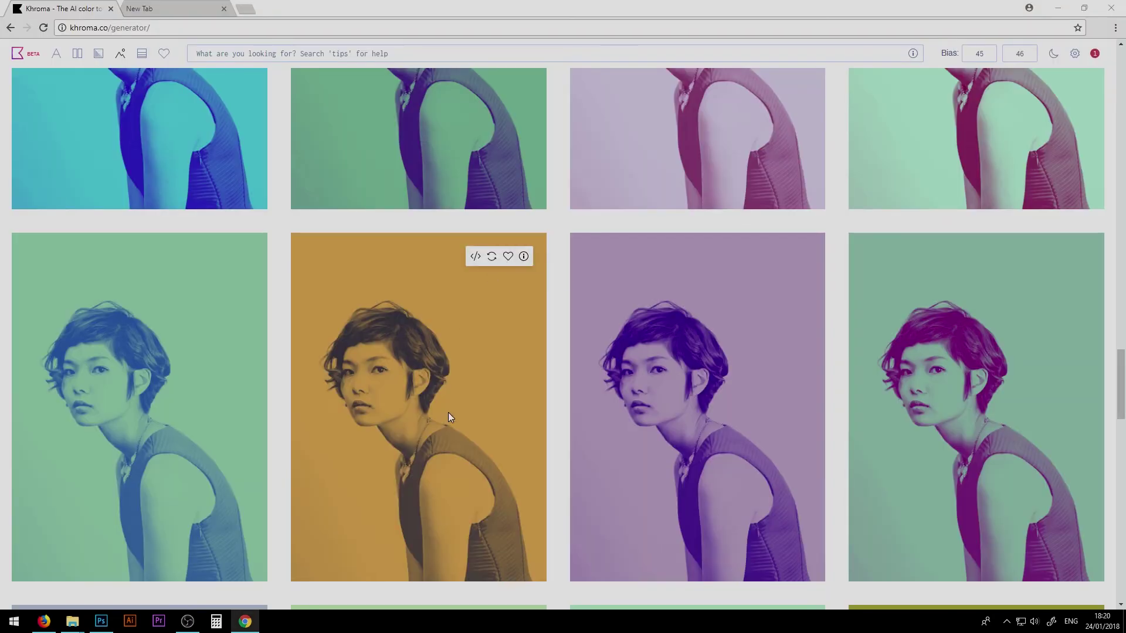
pyautogui.hotkey('alt', 'Tab')
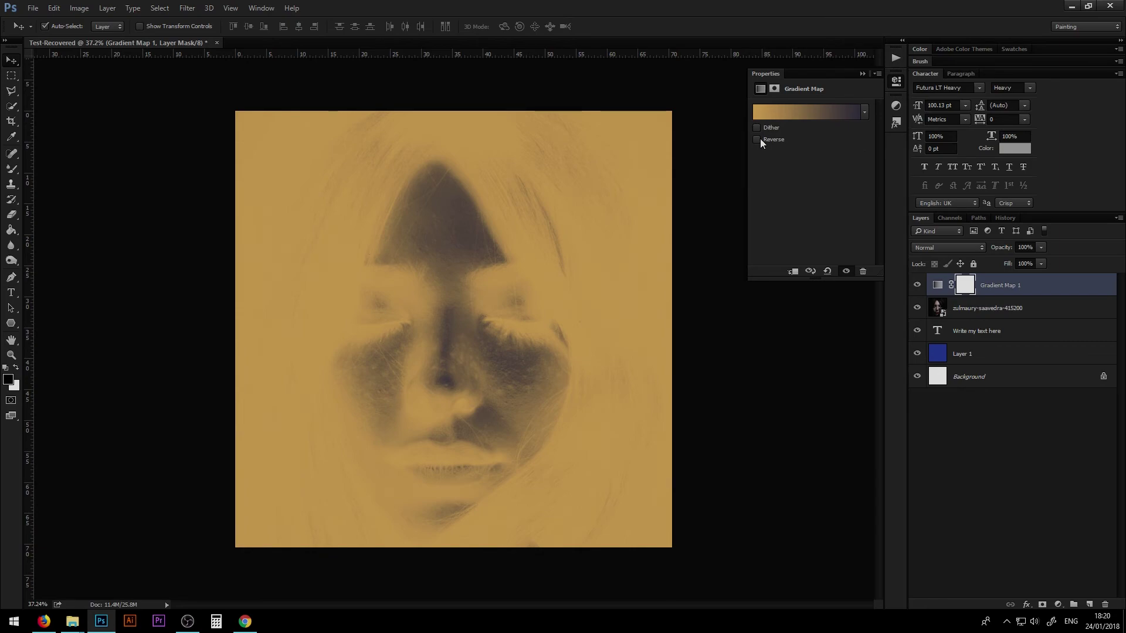
pyautogui.click(757, 139)
pyautogui.hotkey('alt', 'Tab')
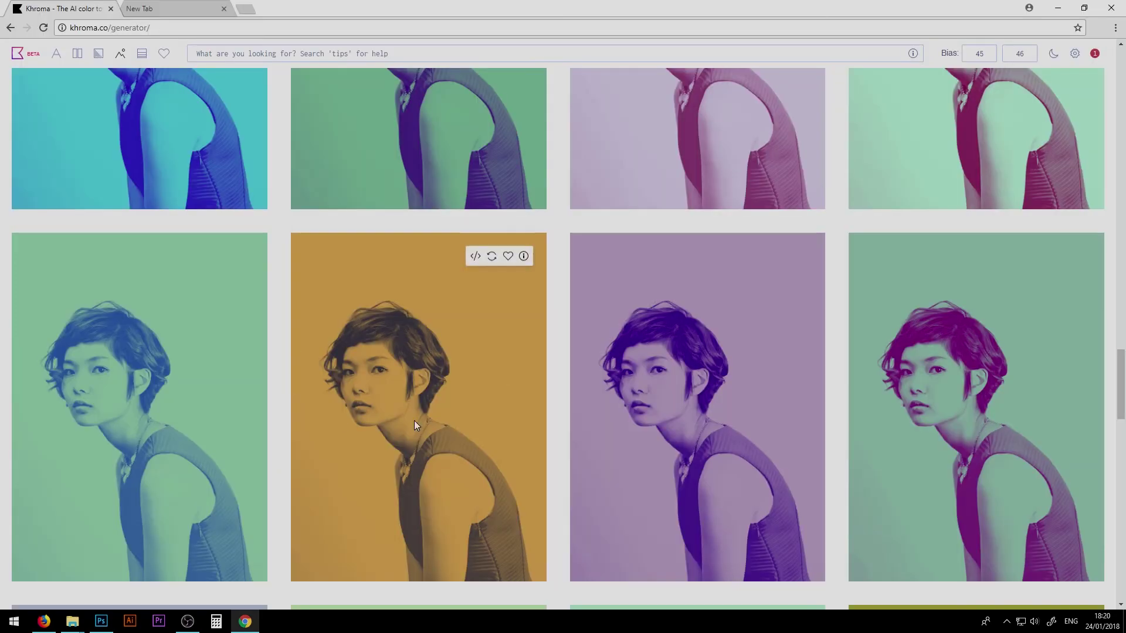
pyautogui.hotkey('alt', 'Tab')
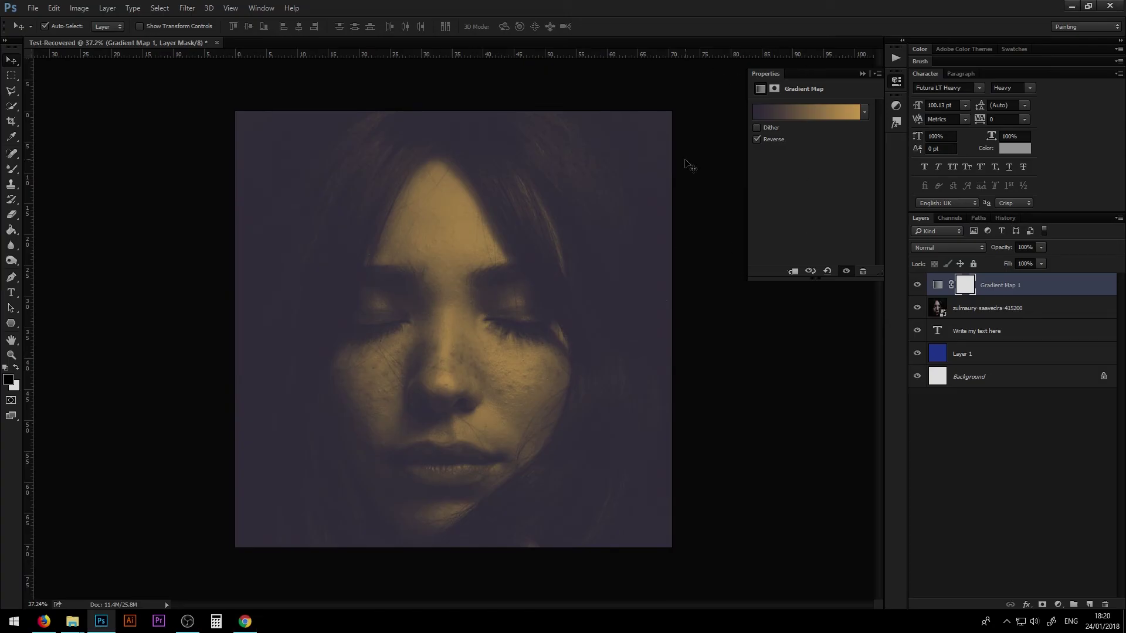
# Step: Switch to Khroma, return to the start of the duotone images and open the settings
pyautogui.hotkey('alt', 'Tab')
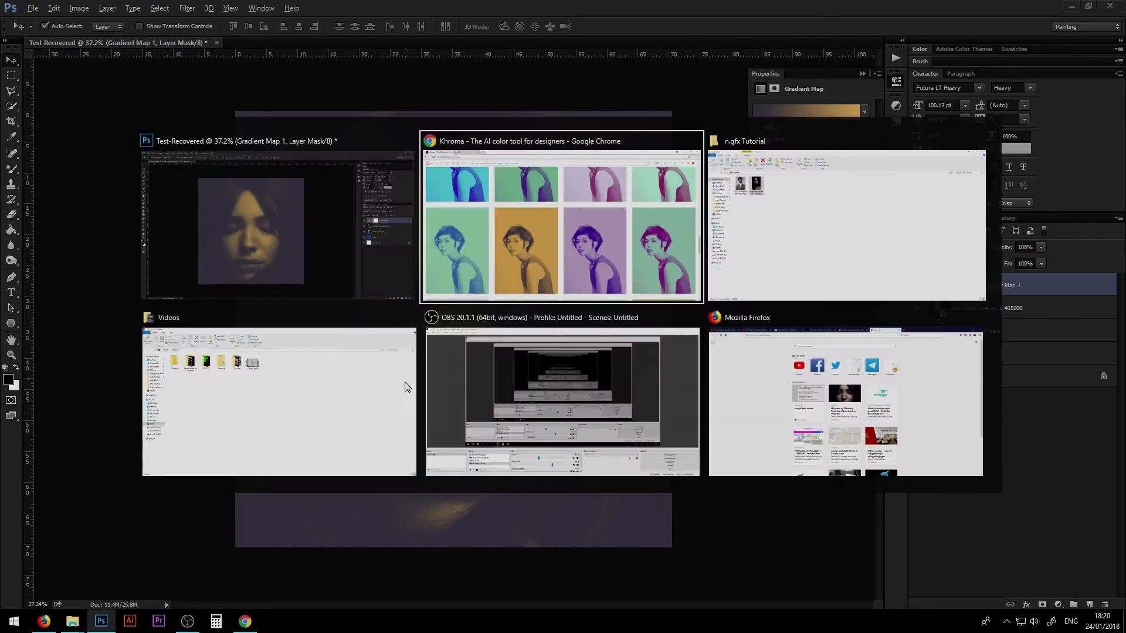
pyautogui.scroll(6, 898, 271)
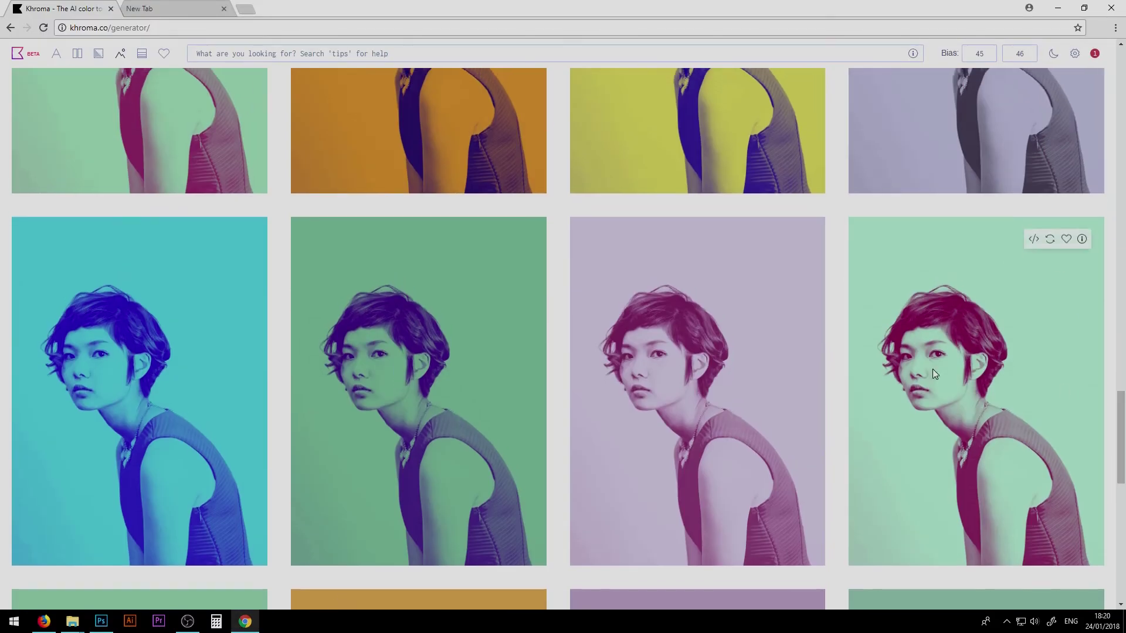
pyautogui.scroll(10, 787, 343)
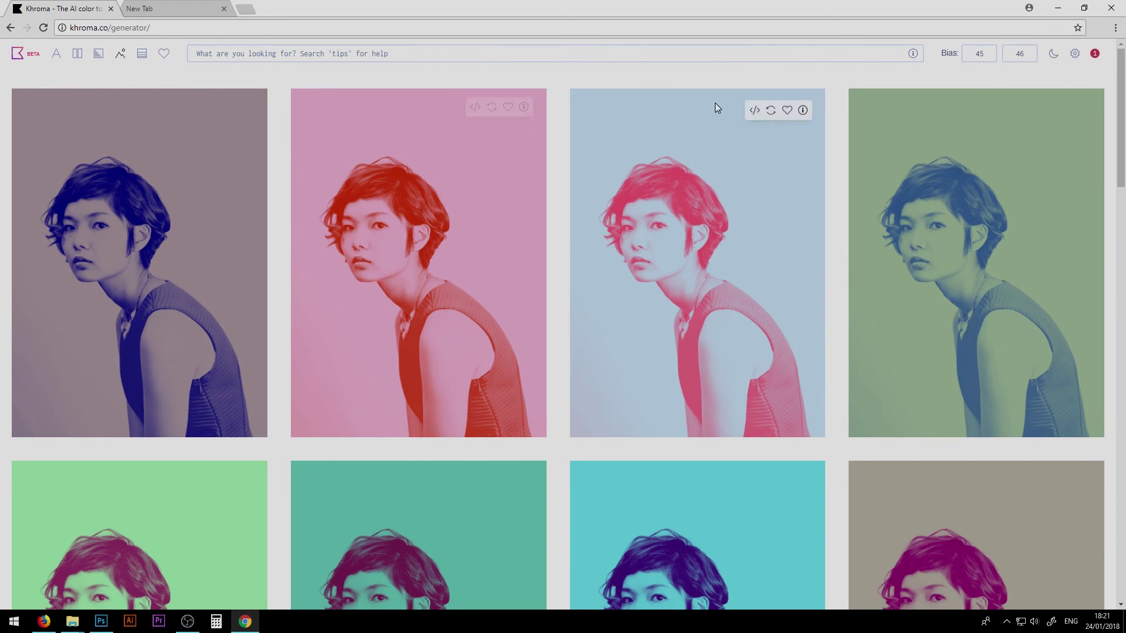
pyautogui.click(1075, 54)
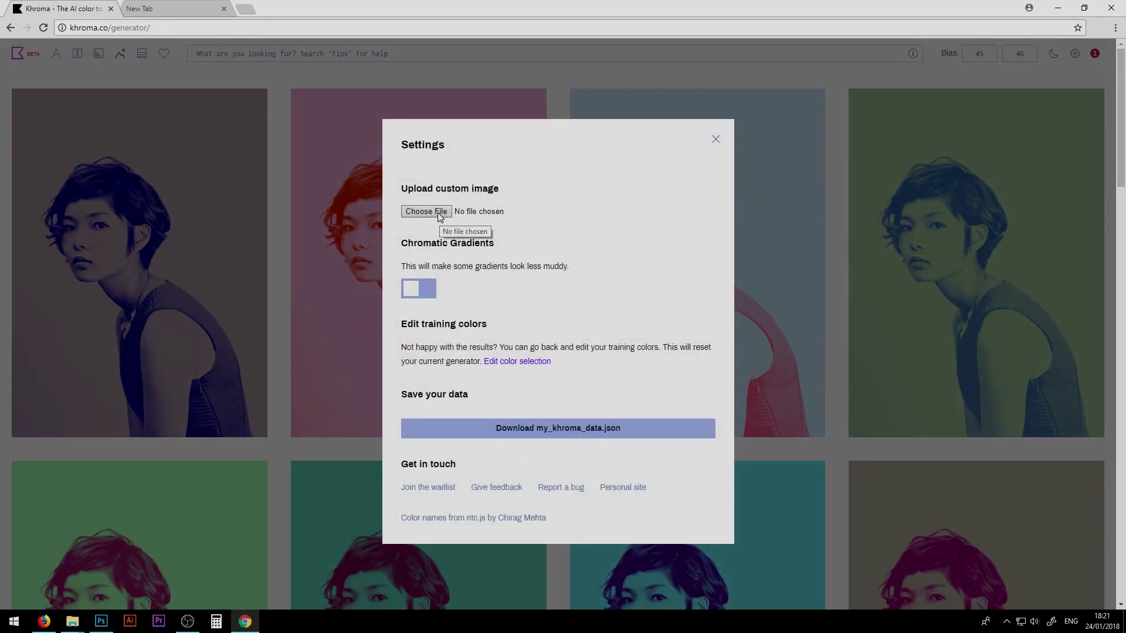
pyautogui.click(716, 139)
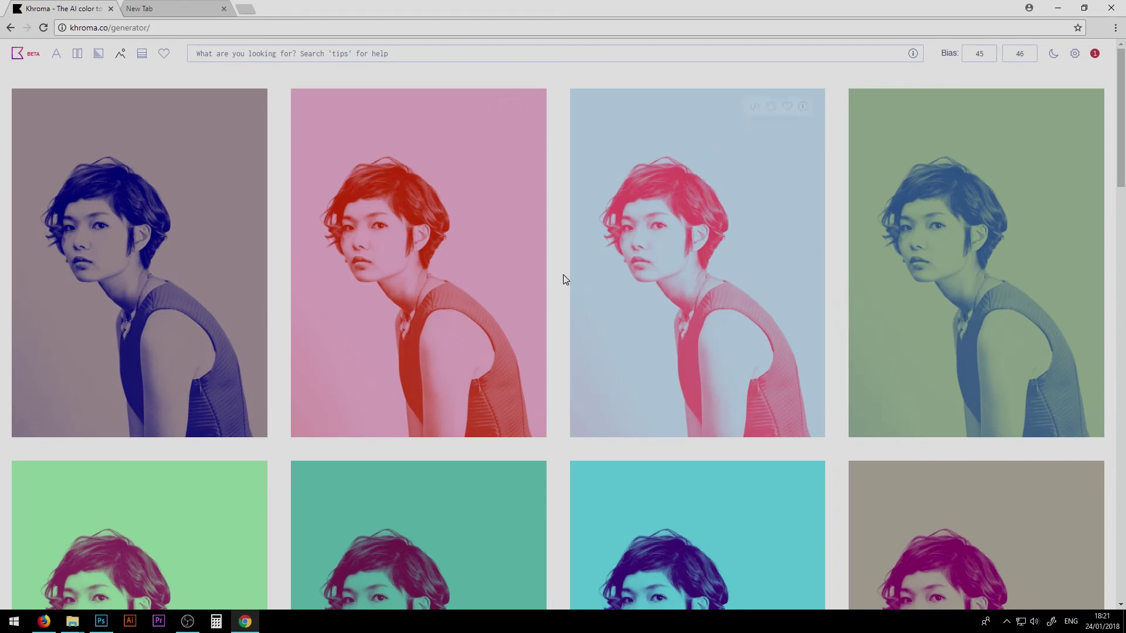
pyautogui.click(1076, 54)
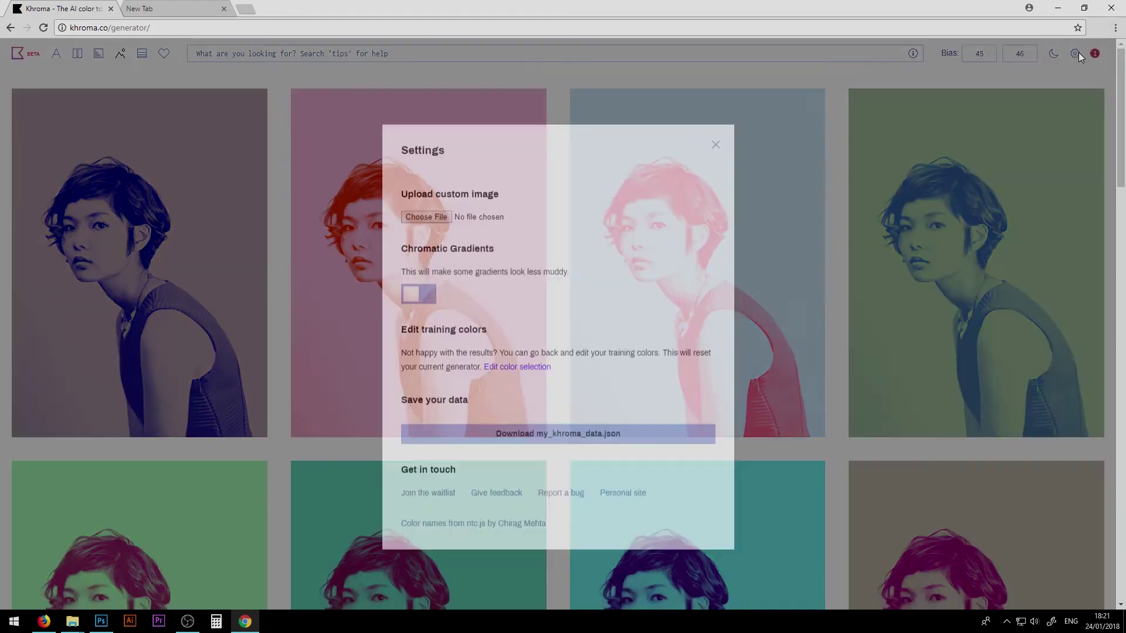
pyautogui.click(426, 212)
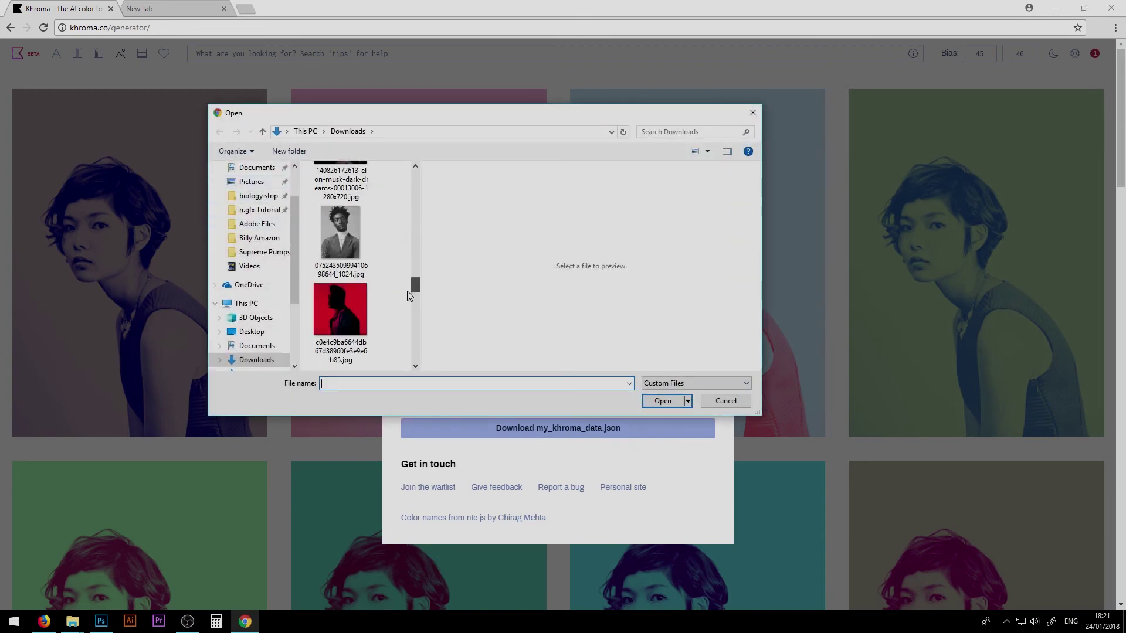
pyautogui.click(252, 182)
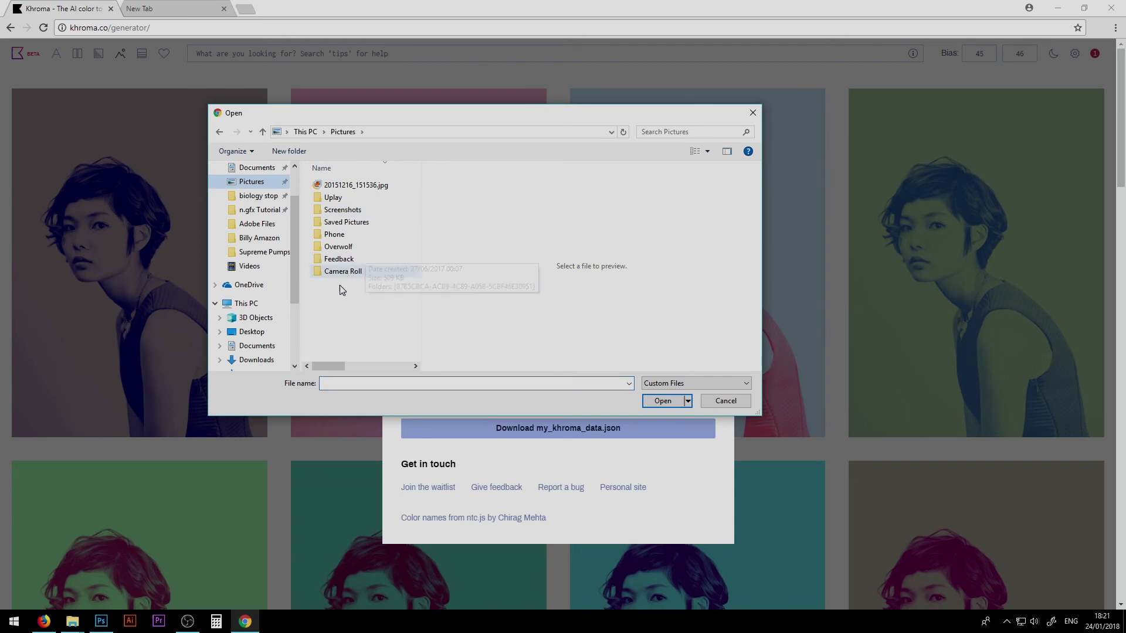
pyautogui.click(252, 197)
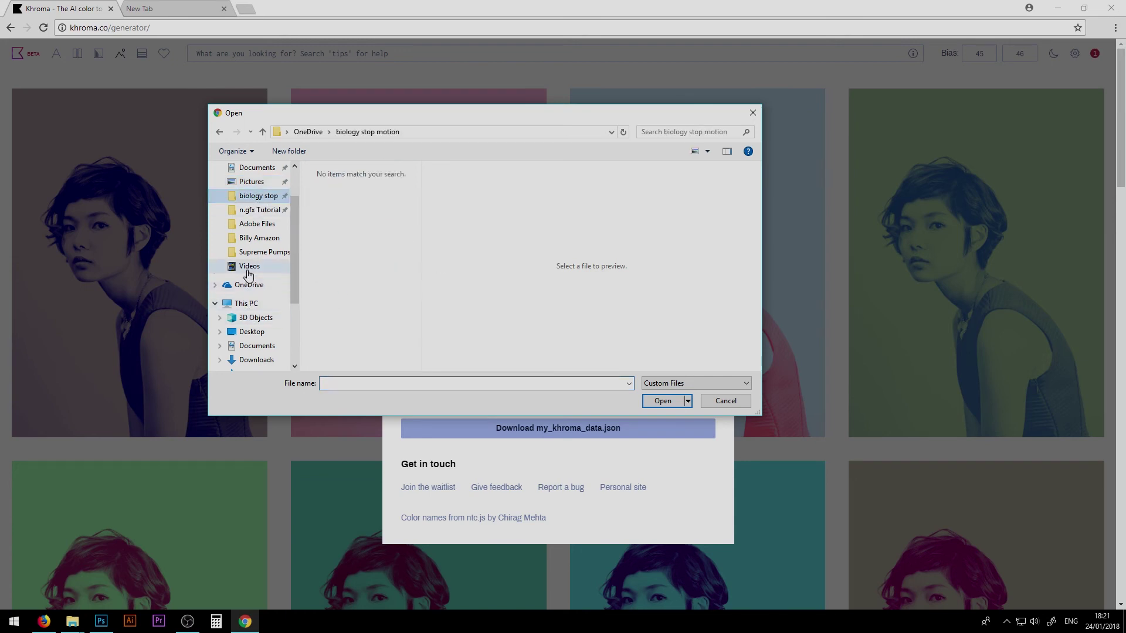
pyautogui.click(251, 332)
pyautogui.moveTo(415, 180); pyautogui.dragTo(415, 276)
pyautogui.doubleClick(352, 194)
pyautogui.click(362, 197)
pyautogui.doubleClick(354, 194)
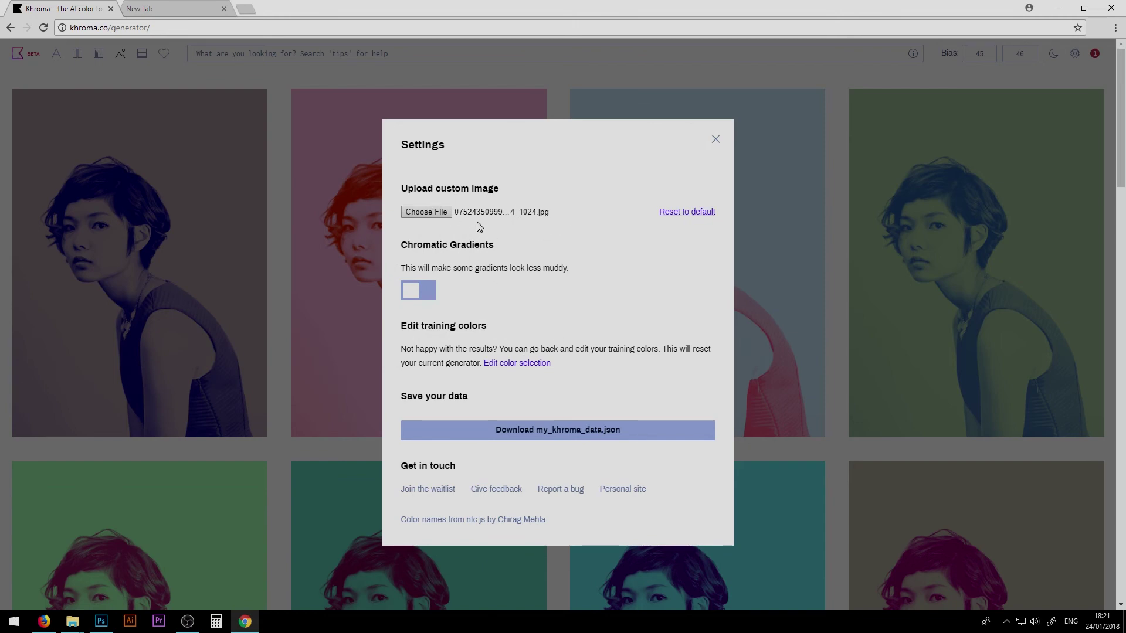
pyautogui.click(716, 139)
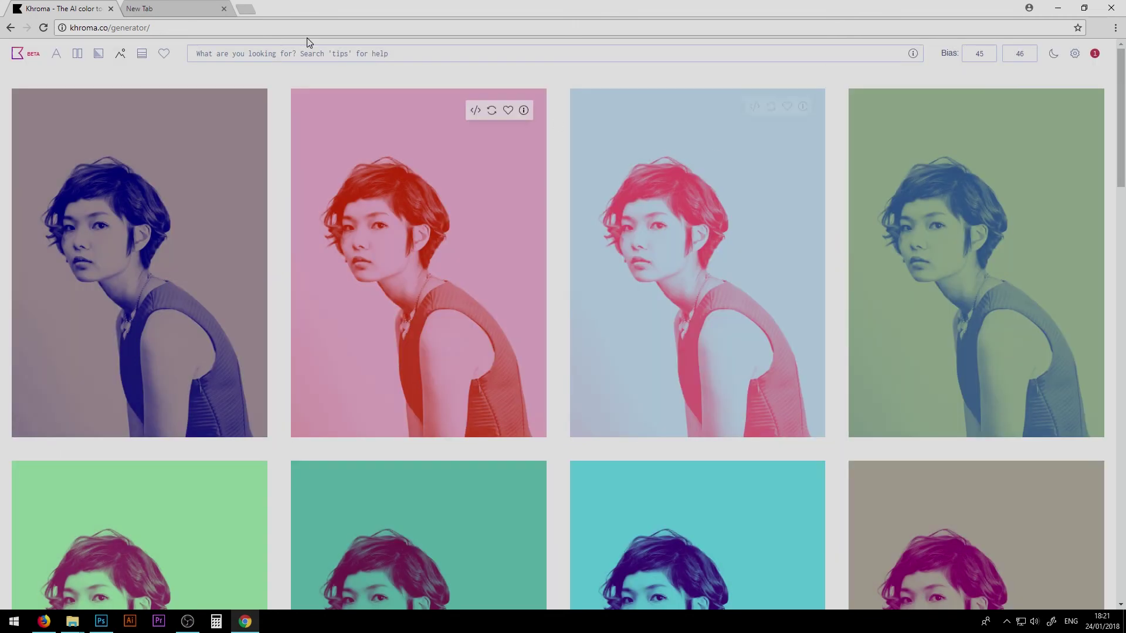
# Step: Reload the Khroma generator and browse the duotone images made from the uploaded portrait
pyautogui.click(42, 27)
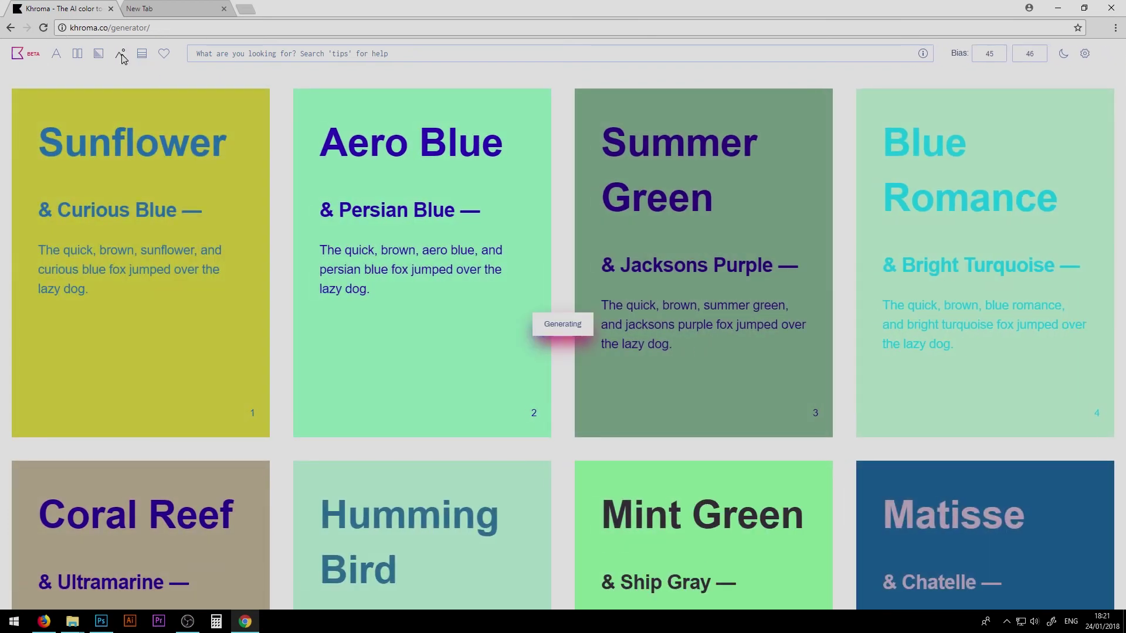
pyautogui.click(121, 53)
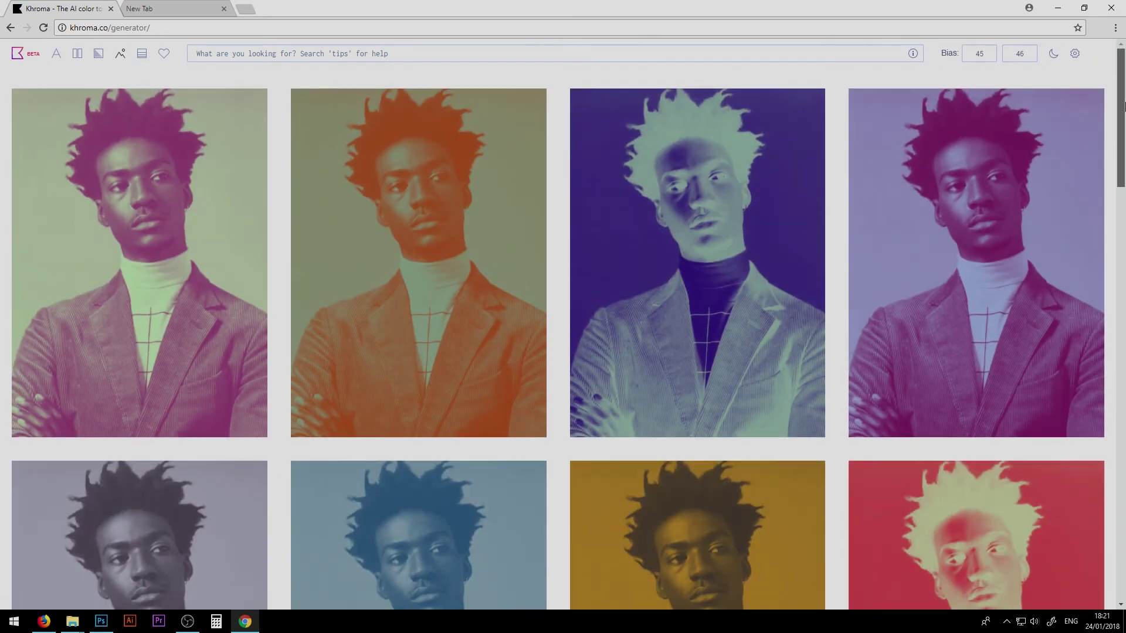
pyautogui.moveTo(1117, 111); pyautogui.dragTo(1121, 448)
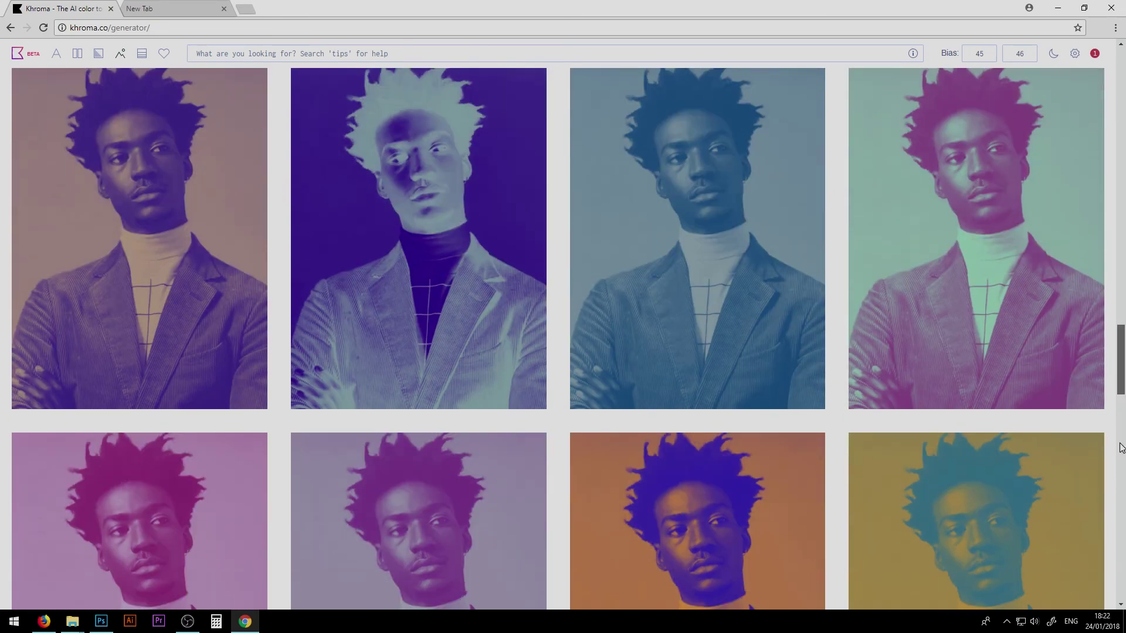
pyautogui.moveTo(1121, 448)
pyautogui.mouseDown()
pyautogui.moveTo(1123, 580)
pyautogui.moveTo(1124, 421)
pyautogui.moveTo(1124, 469)
pyautogui.mouseUp()
pyautogui.scroll(-6, 874, 367)
pyautogui.scroll(-2, 646, 378)
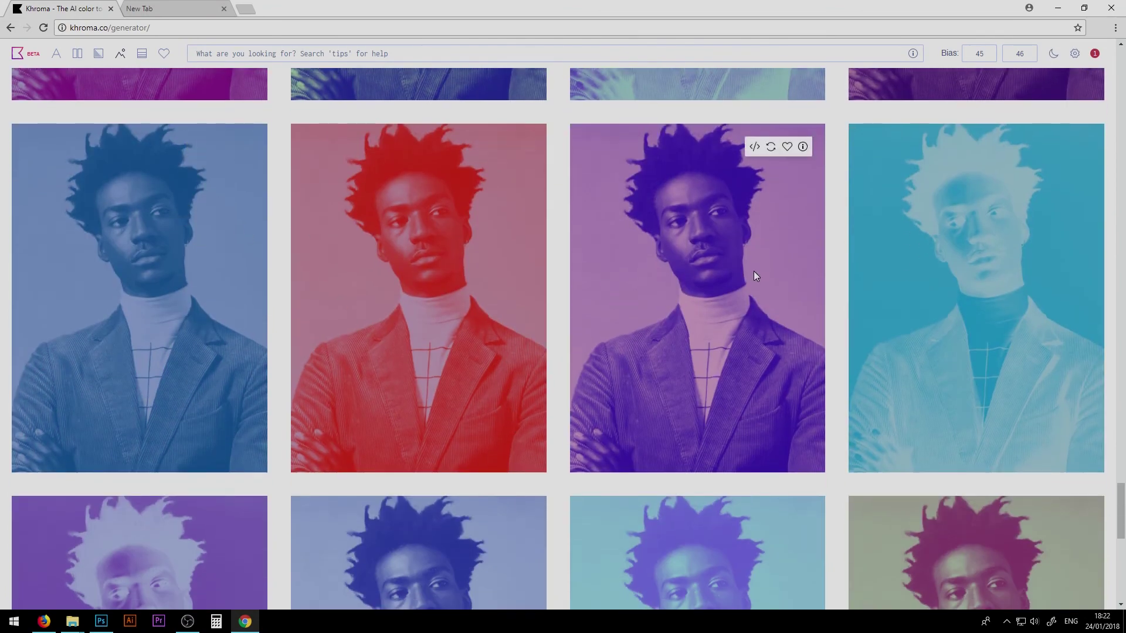
pyautogui.scroll(-3, 562, 302)
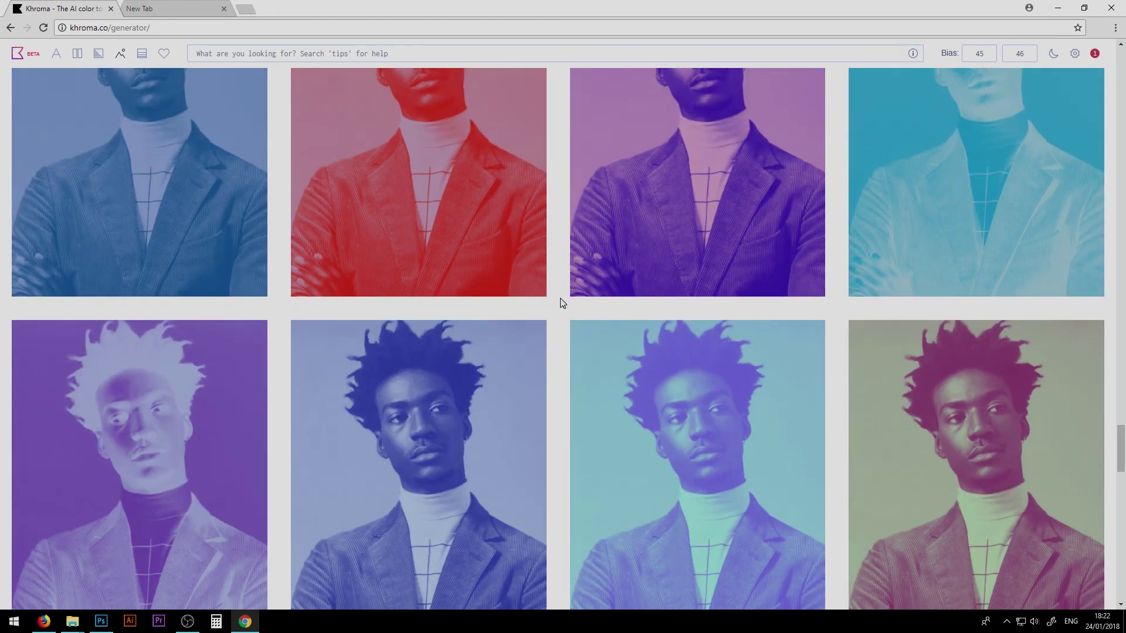
# Step: Reset Khroma's custom image to the default and close the settings
pyautogui.click(1074, 54)
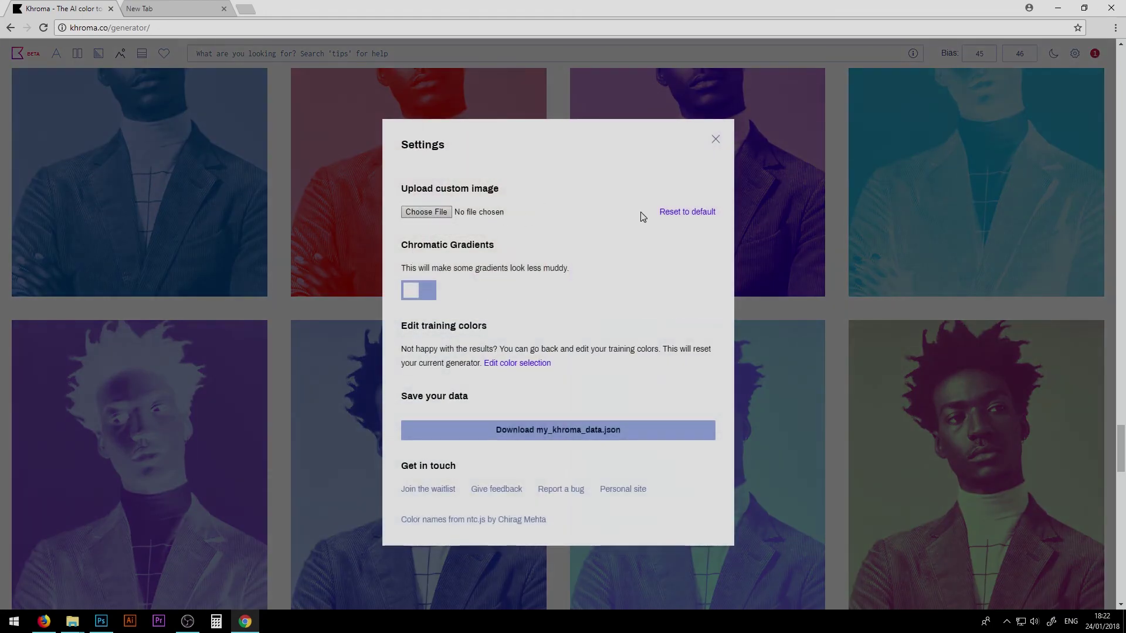
pyautogui.click(684, 213)
pyautogui.click(716, 141)
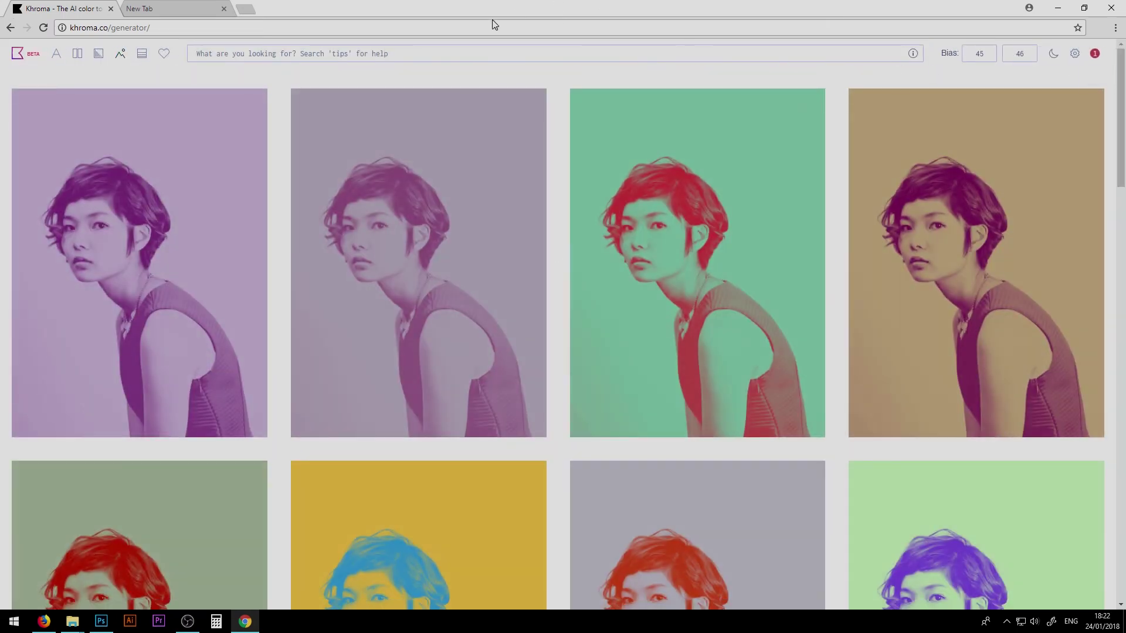
# Step: Display Khroma's four-color palettes and browse through the generated combinations
pyautogui.click(144, 55)
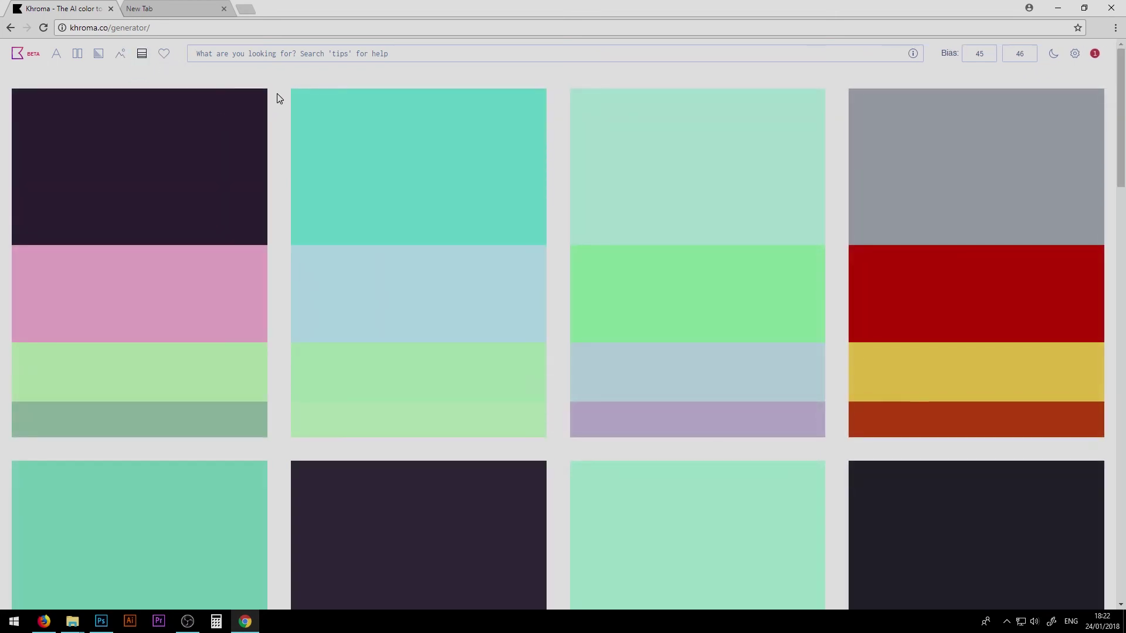
pyautogui.moveTo(374, 239)
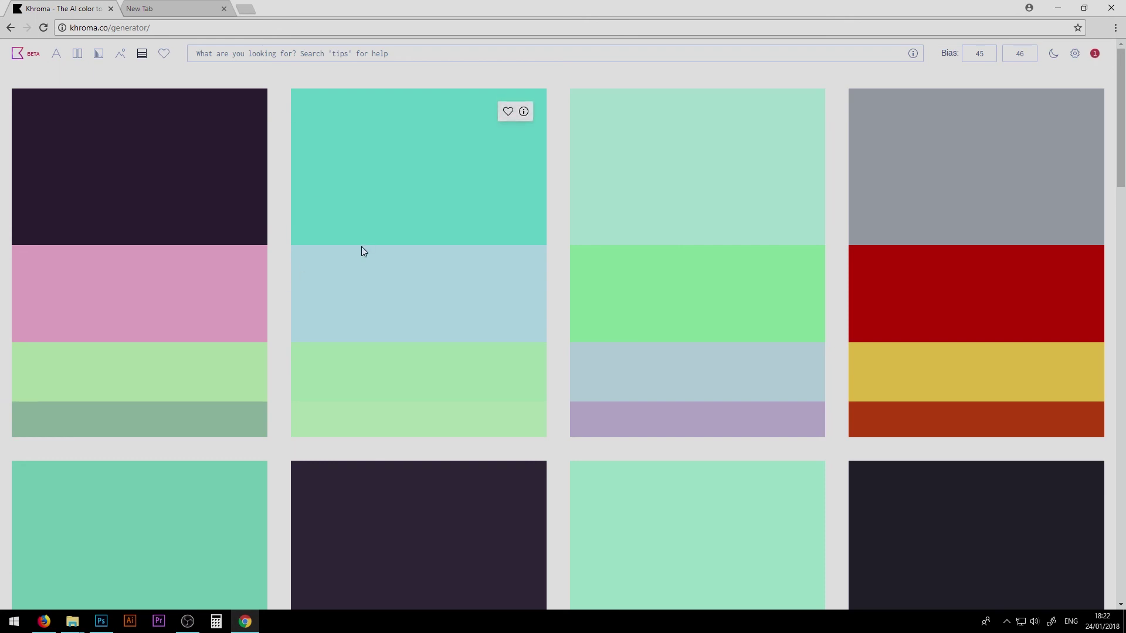
pyautogui.scroll(-10, 363, 251)
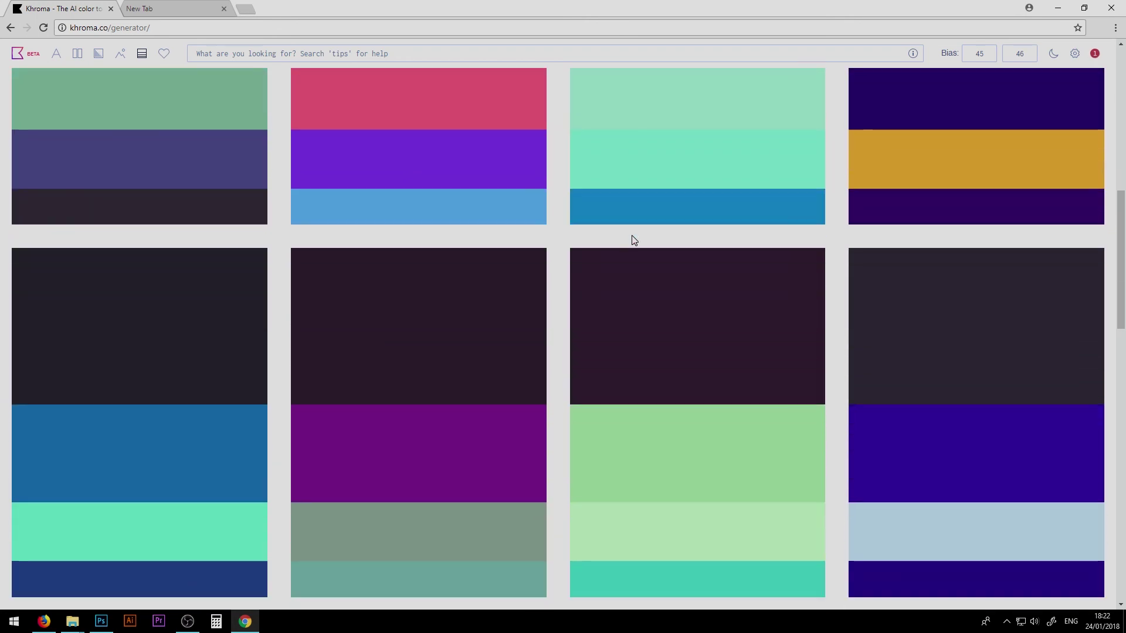
pyautogui.scroll(-4, 433, 384)
pyautogui.scroll(-5, 425, 406)
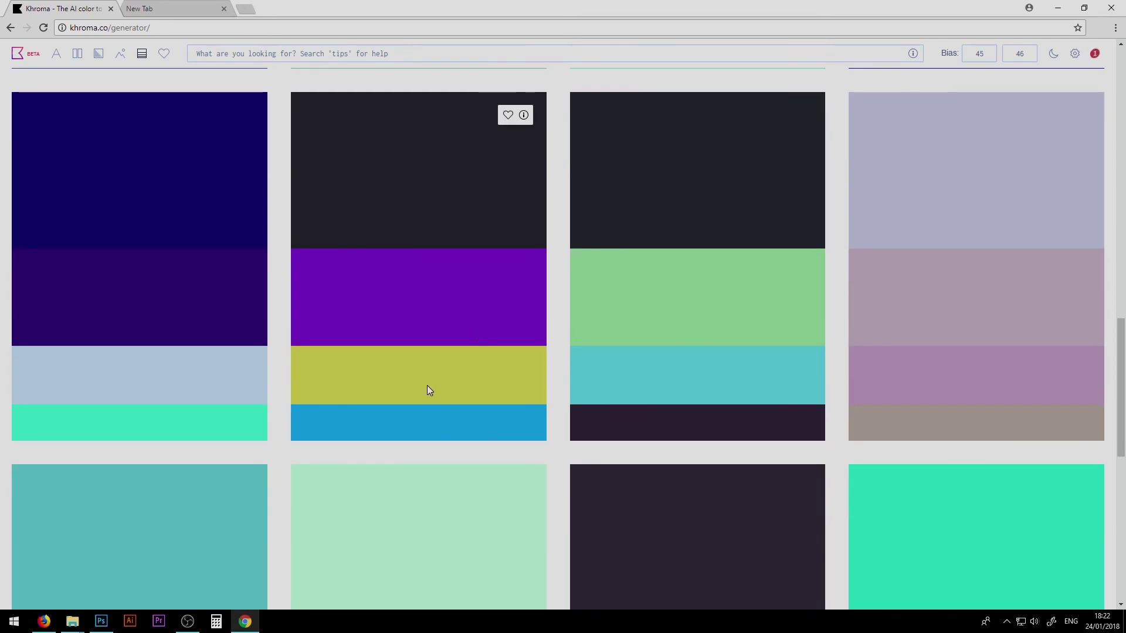
pyautogui.scroll(20, 421, 360)
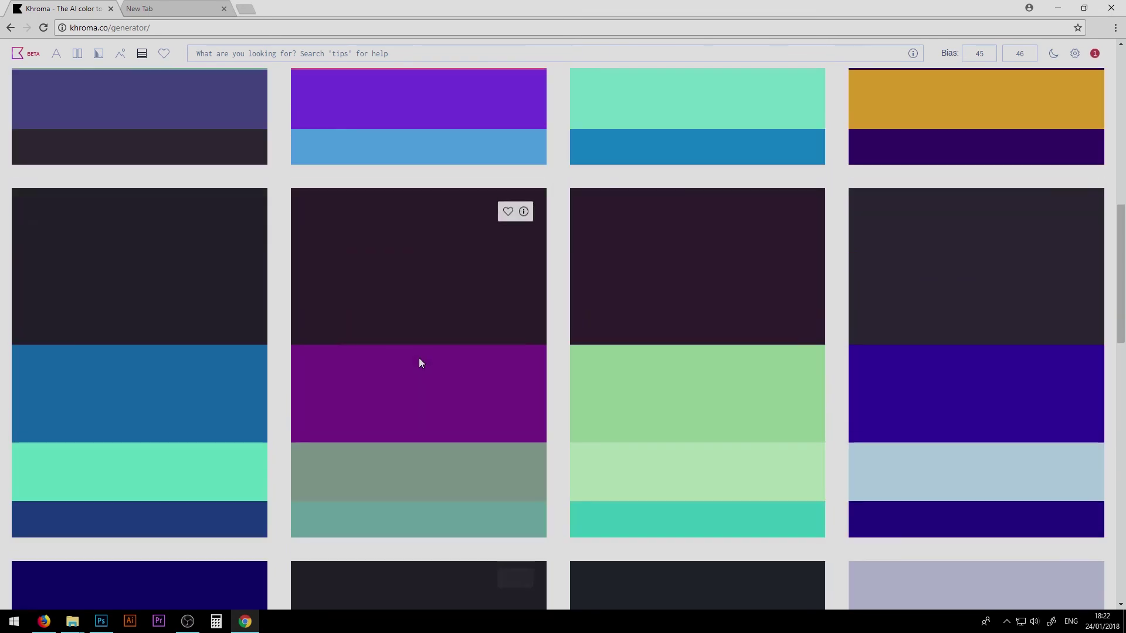
# Step: Open the color details of the turquoise, light blue and mint palette and review its hex and RGB codes
pyautogui.moveTo(238, 278)
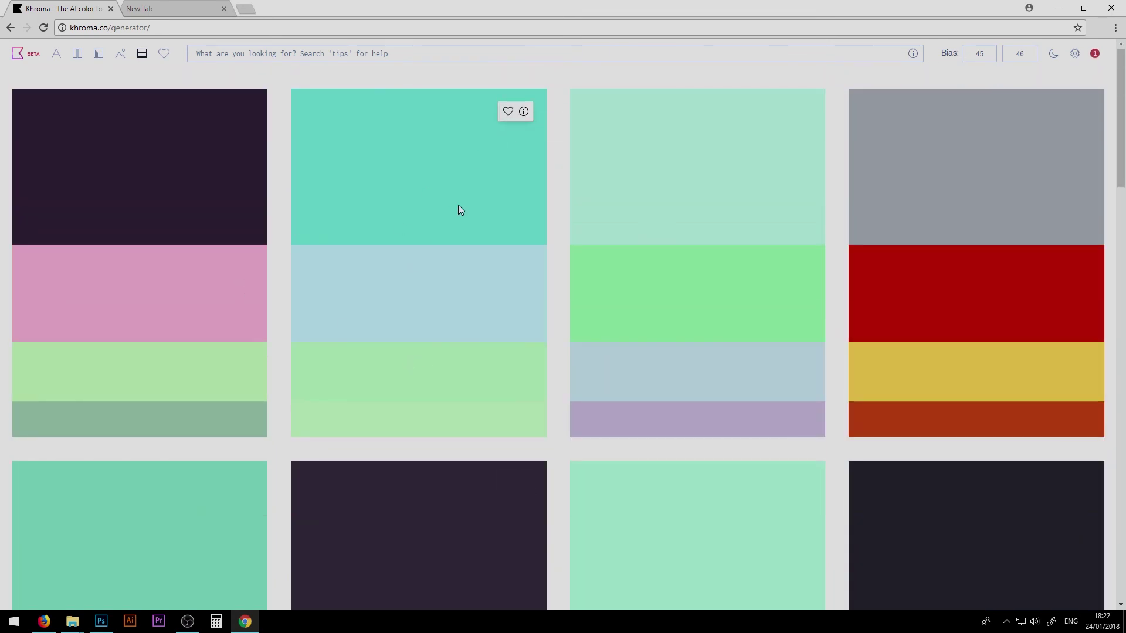
pyautogui.click(522, 109)
pyautogui.scroll(-3, 418, 244)
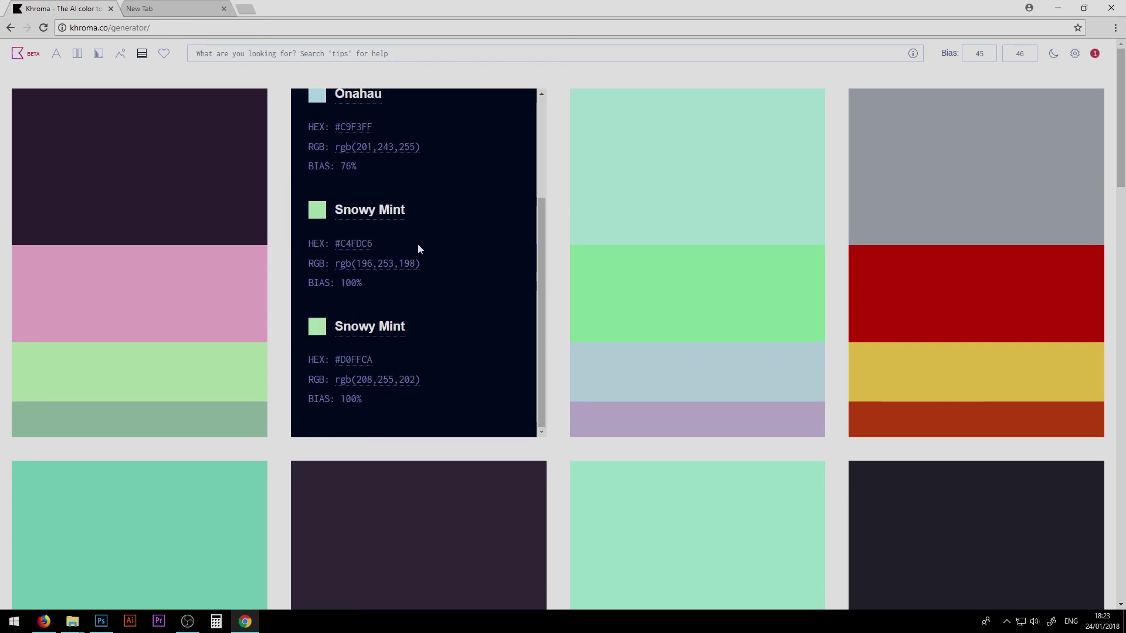
# Step: Review the remaining hex and RGB codes of the turquoise palette and close its color details
pyautogui.scroll(3, 353, 319)
pyautogui.scroll(-3, 411, 176)
pyautogui.scroll(3, 465, 255)
pyautogui.click(516, 115)
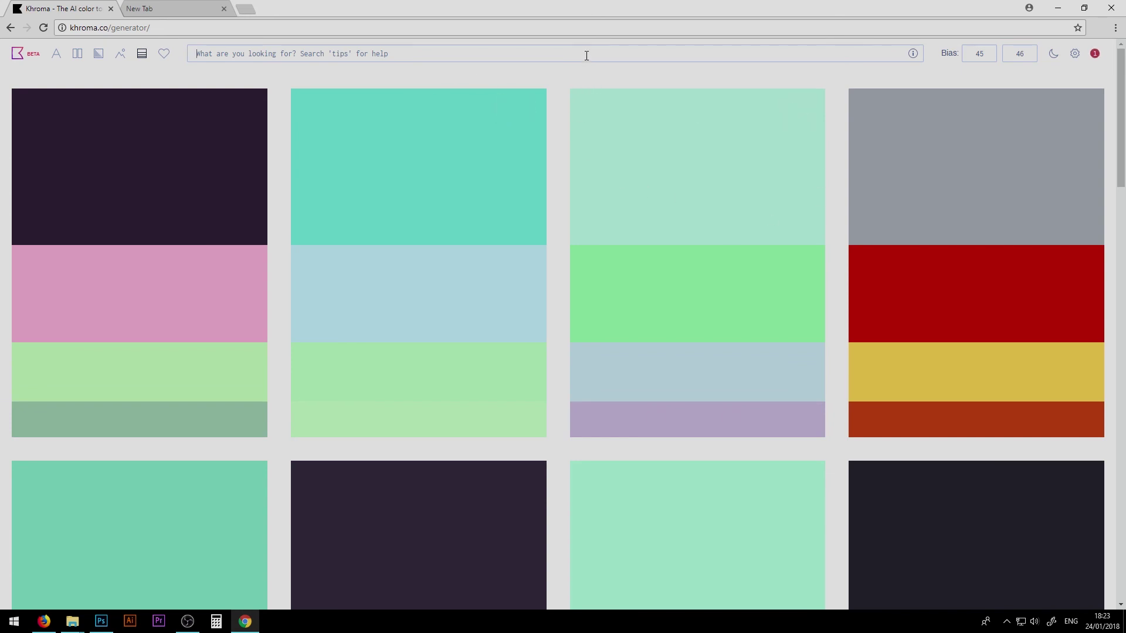
# Step: Check the favorites collection and add seven palettes to it, including the turquoise, pale mint, gray-and-red and dark purple-and-pink ones
pyautogui.click(163, 56)
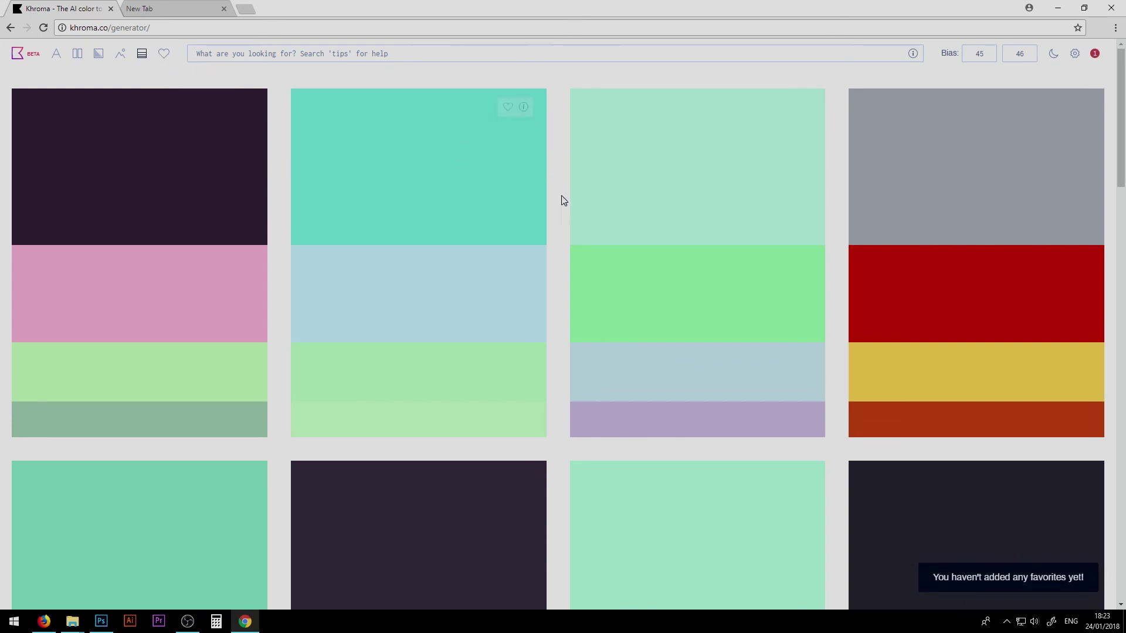
pyautogui.click(508, 108)
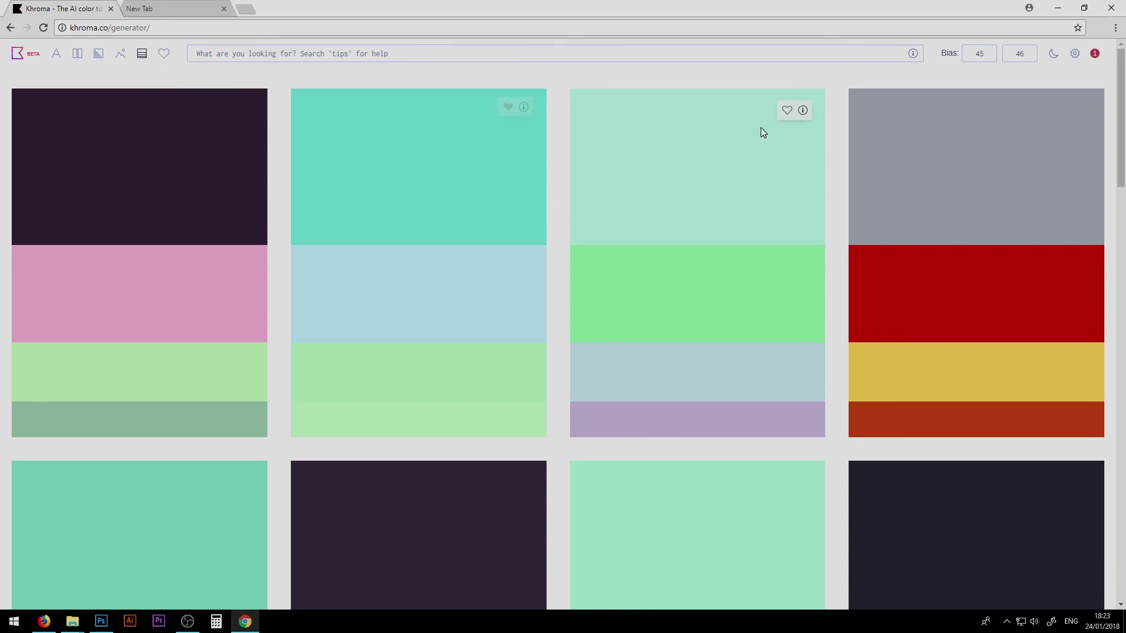
pyautogui.click(787, 111)
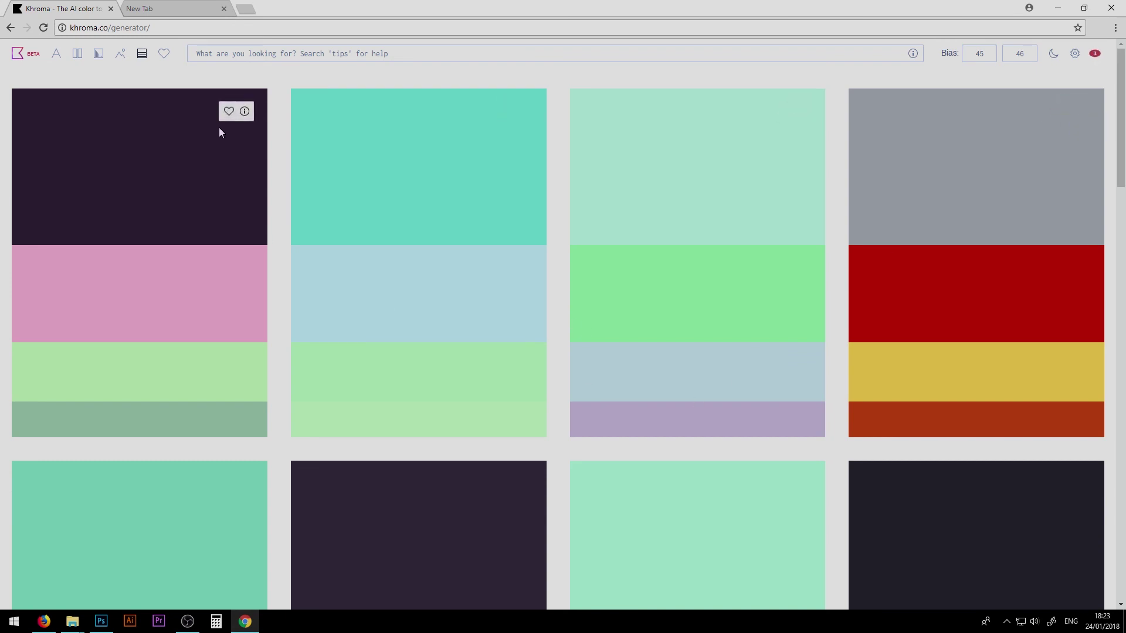
pyautogui.scroll(-3, 222, 129)
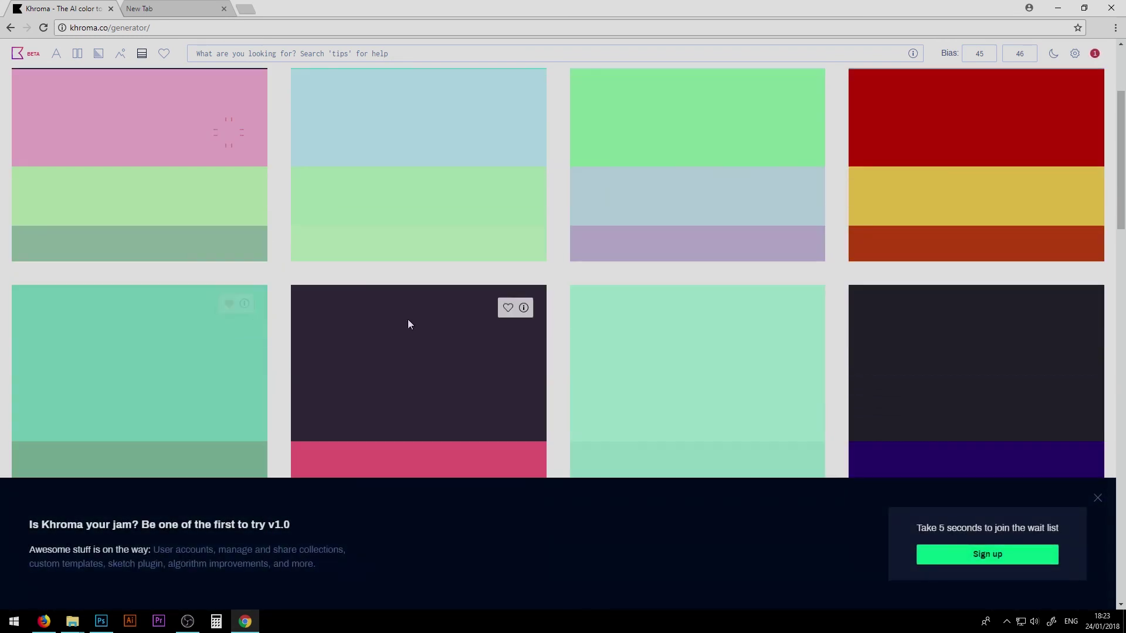
pyautogui.click(509, 309)
pyautogui.scroll(3, 608, 299)
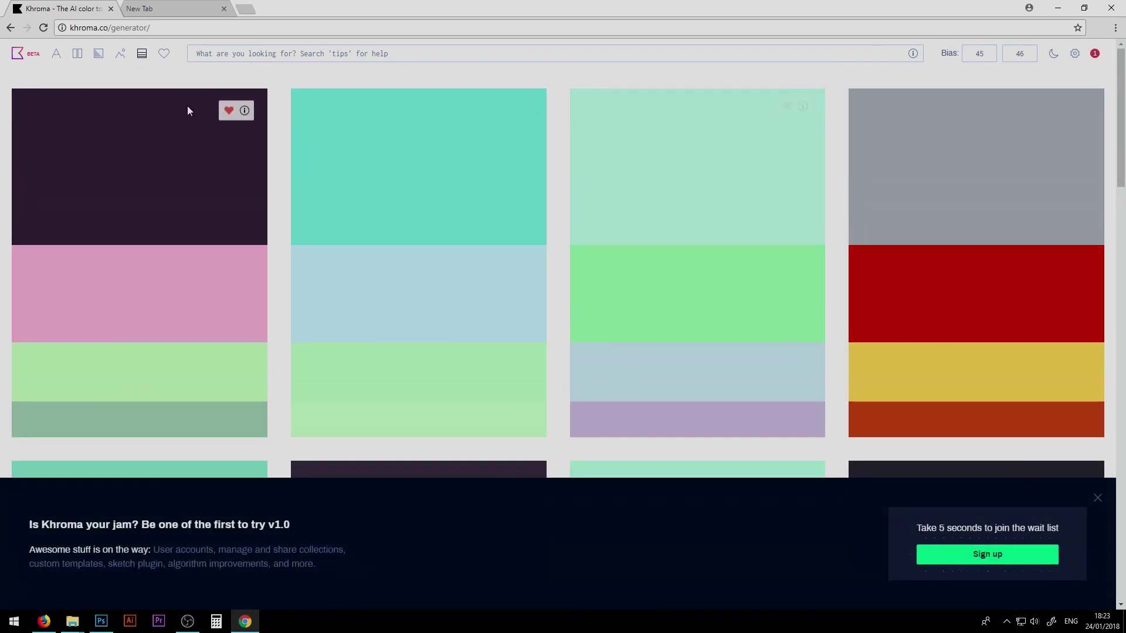
pyautogui.scroll(-5, 540, 316)
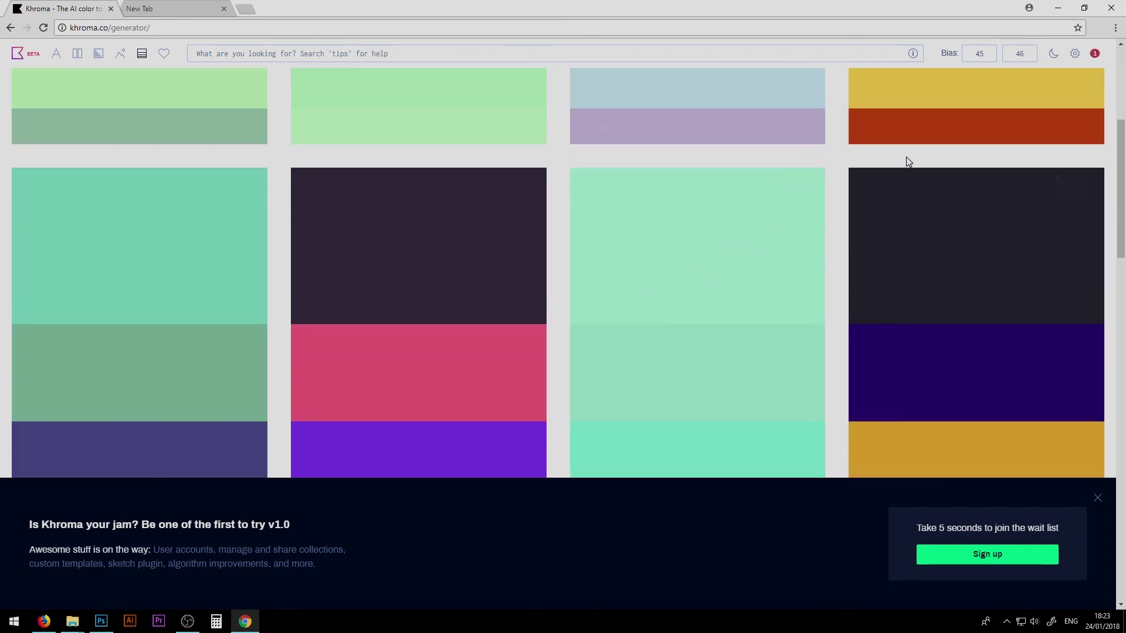
pyautogui.scroll(5, 251, 131)
# Step: Display the favorite palettes and dismiss the v1.0 wait-list sign-up banner
pyautogui.click(167, 58)
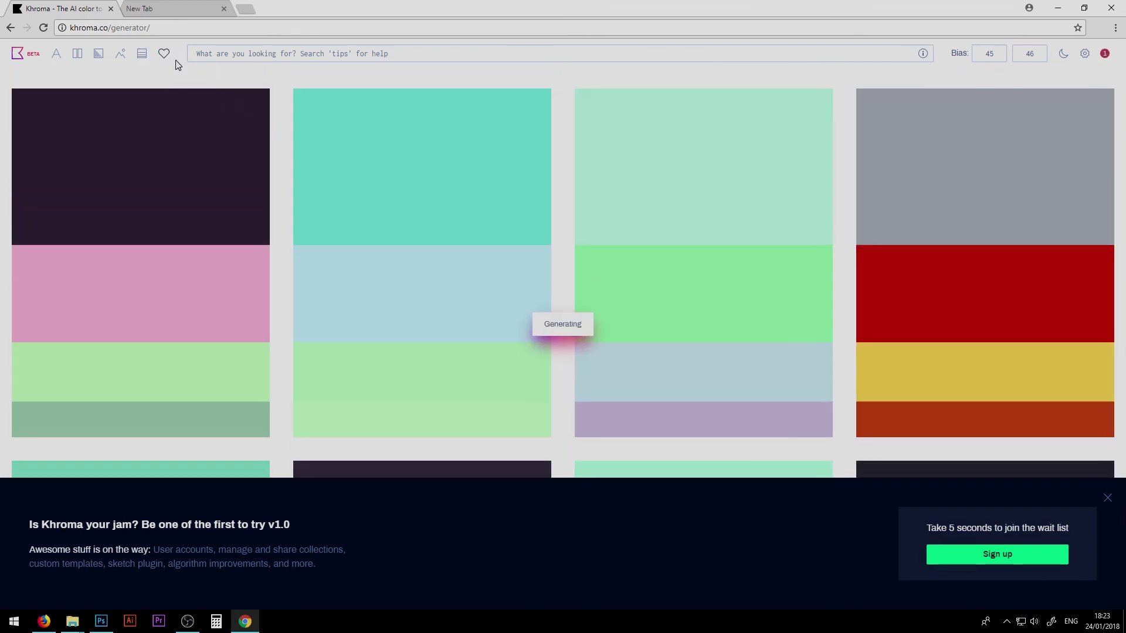
pyautogui.scroll(-4, 511, 207)
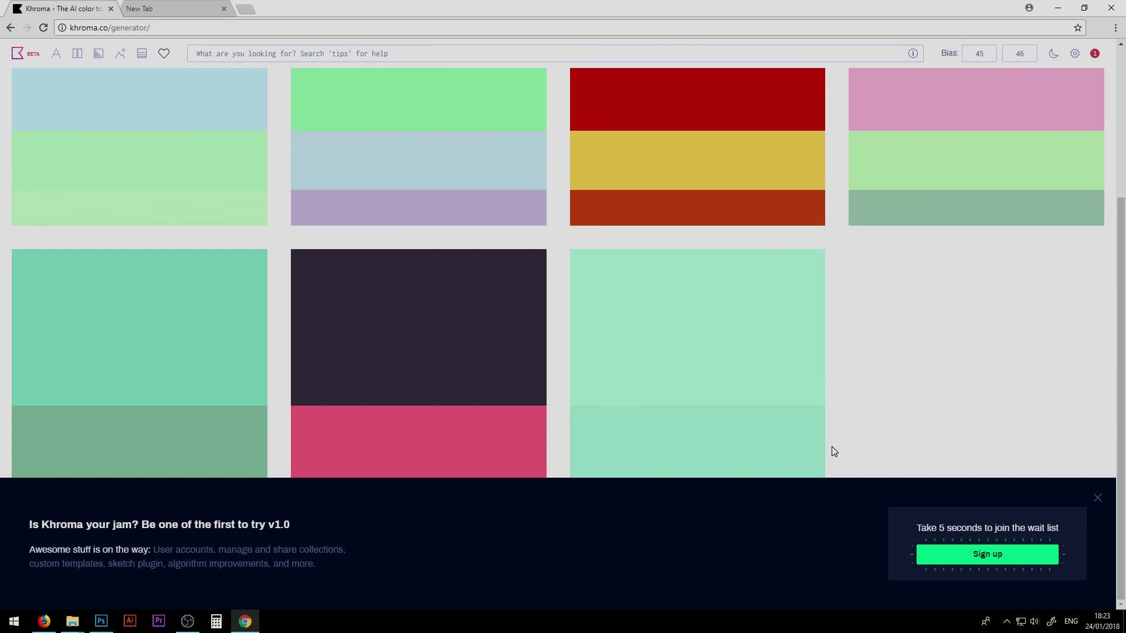
pyautogui.click(1097, 498)
pyautogui.scroll(3, 572, 343)
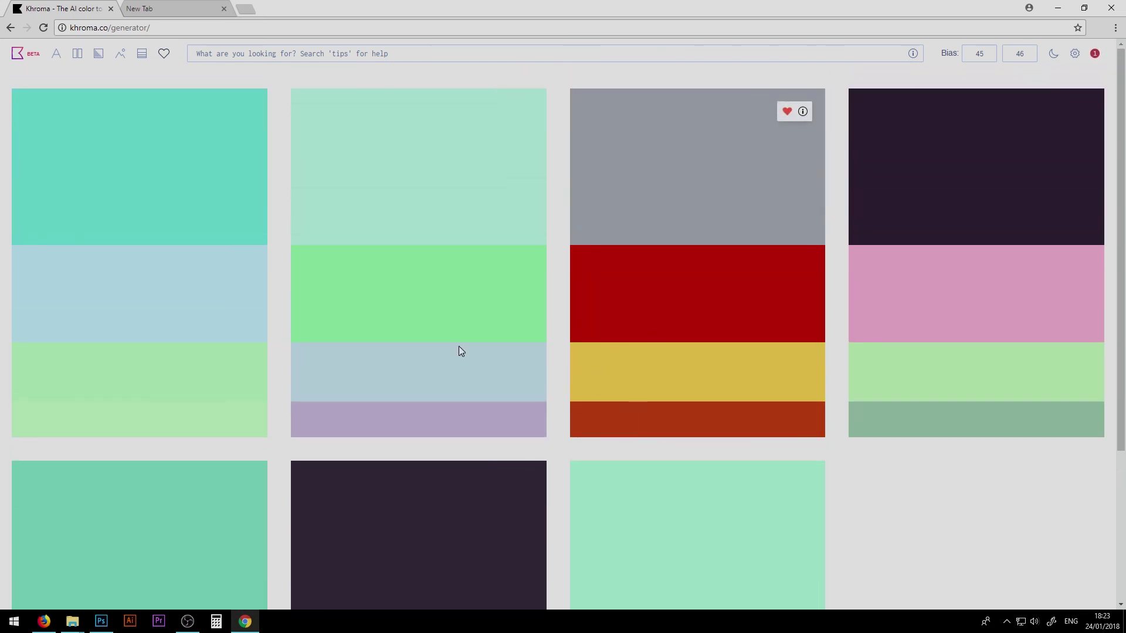
# Step: Look through the saved palettes and remove the dark purple, crimson, violet and blue one from the favorites
pyautogui.scroll(-4, 399, 349)
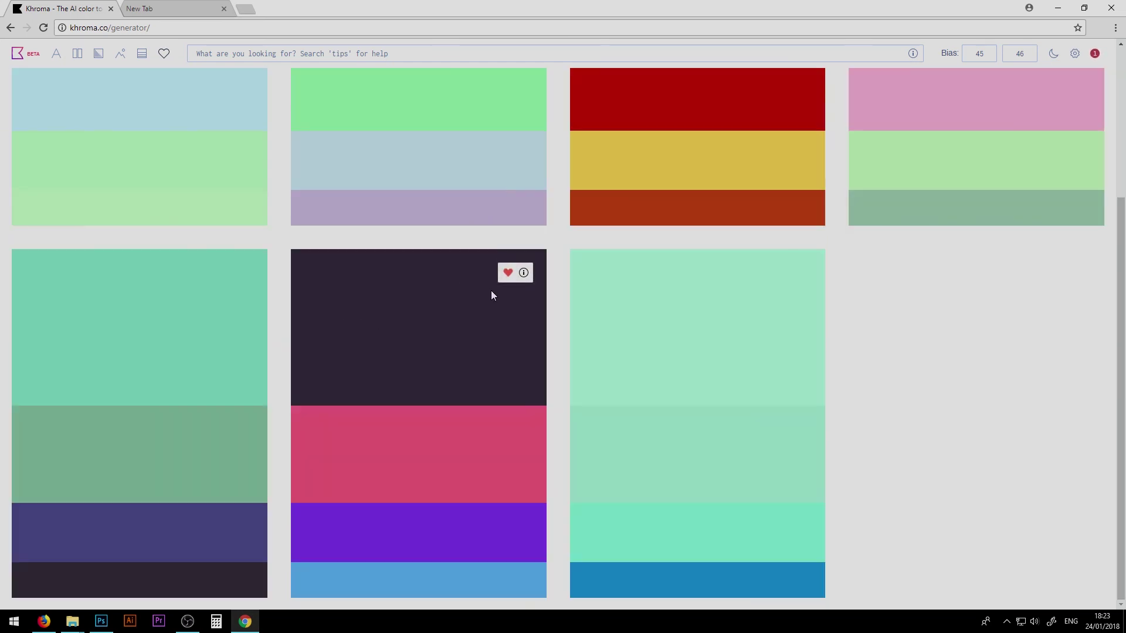
pyautogui.scroll(4, 491, 294)
pyautogui.scroll(-4, 540, 379)
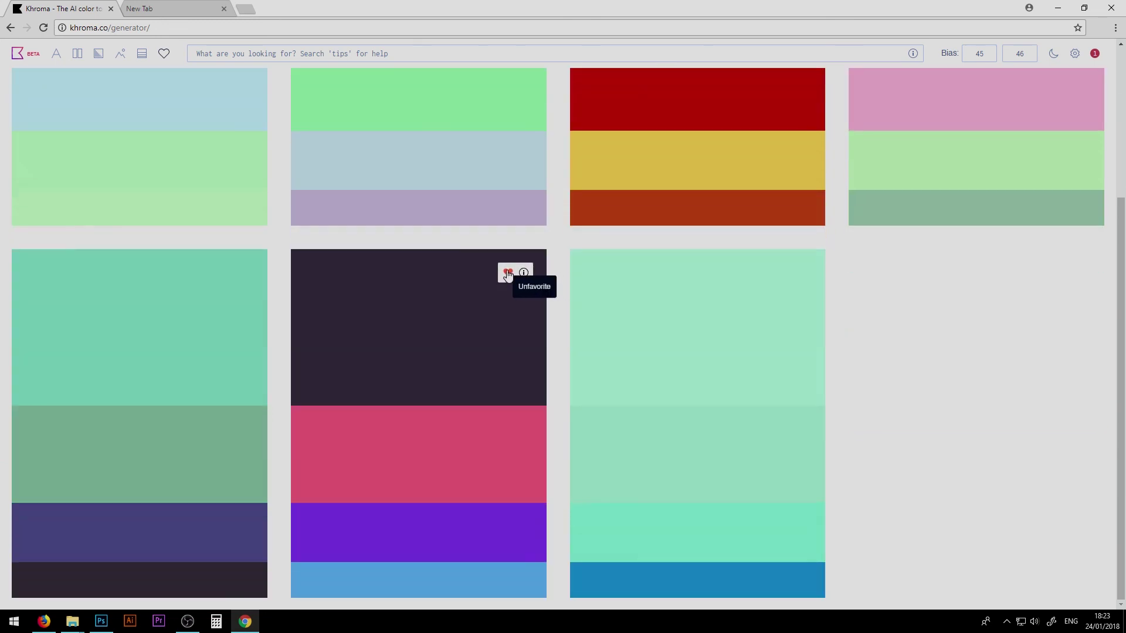
pyautogui.click(508, 273)
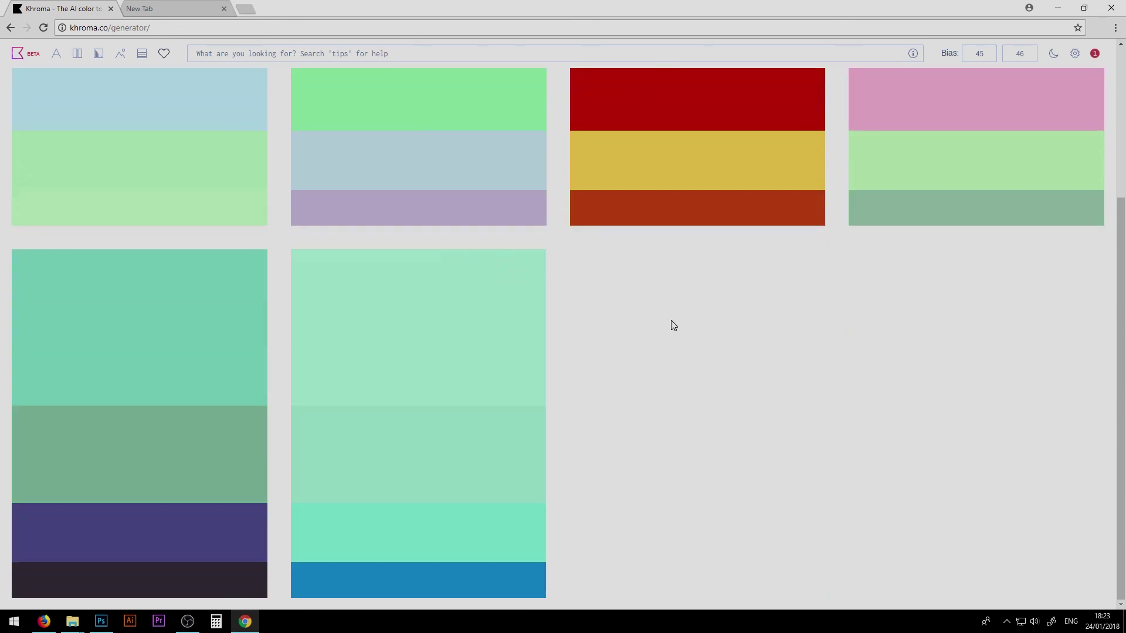
pyautogui.scroll(4, 621, 294)
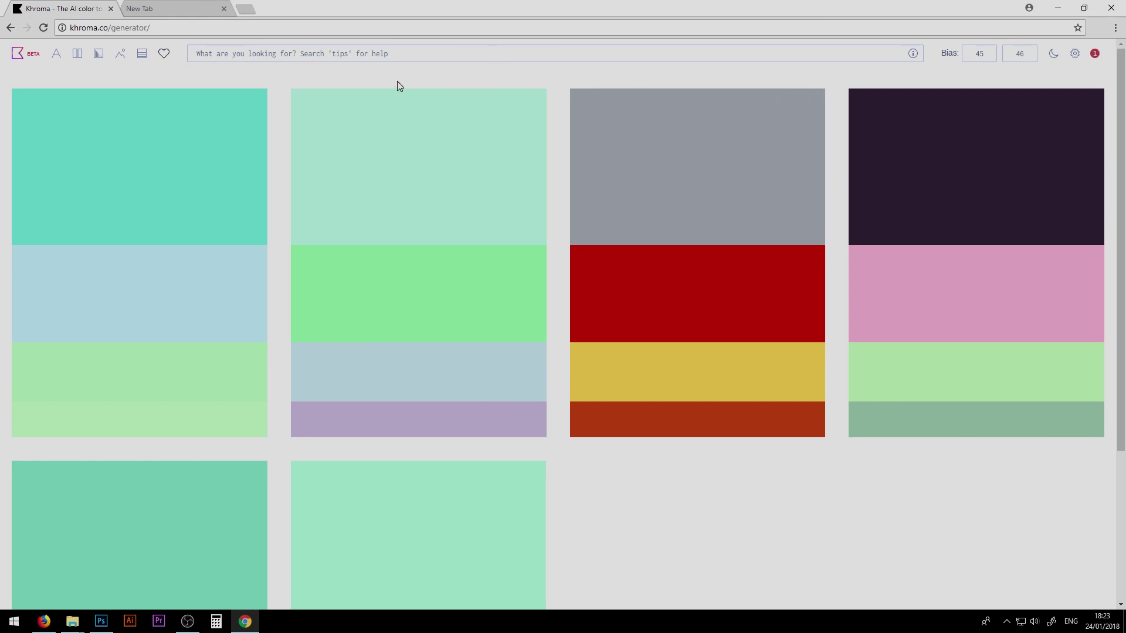
# Step: Show Khroma's search tips, search for "dark" colors and browse the generated text combinations
pyautogui.click(912, 54)
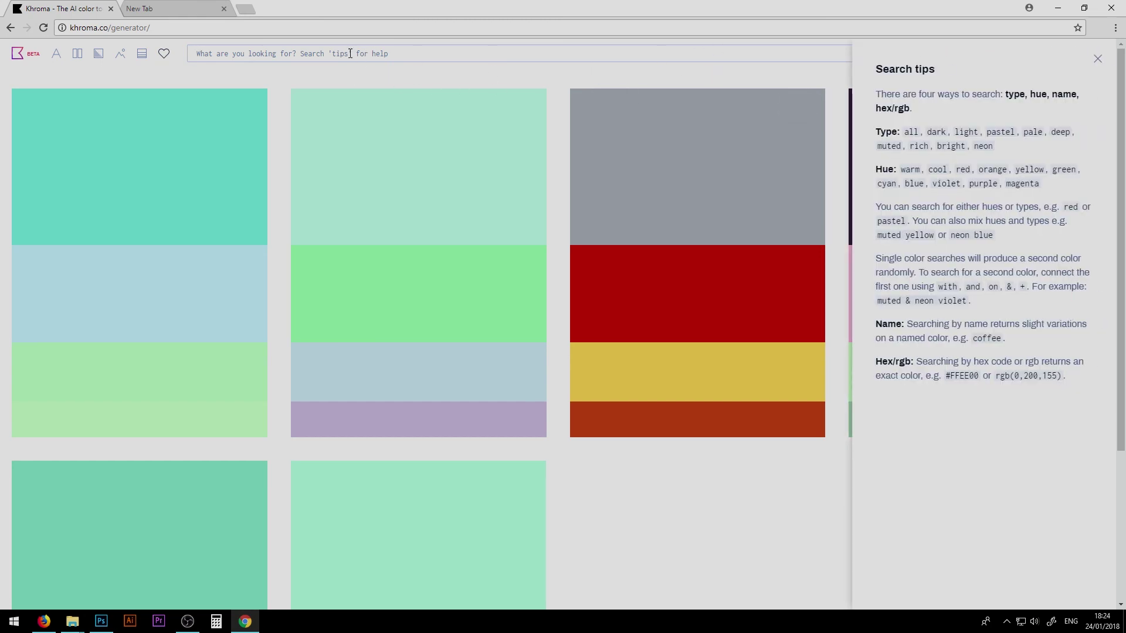
pyautogui.write('dark')
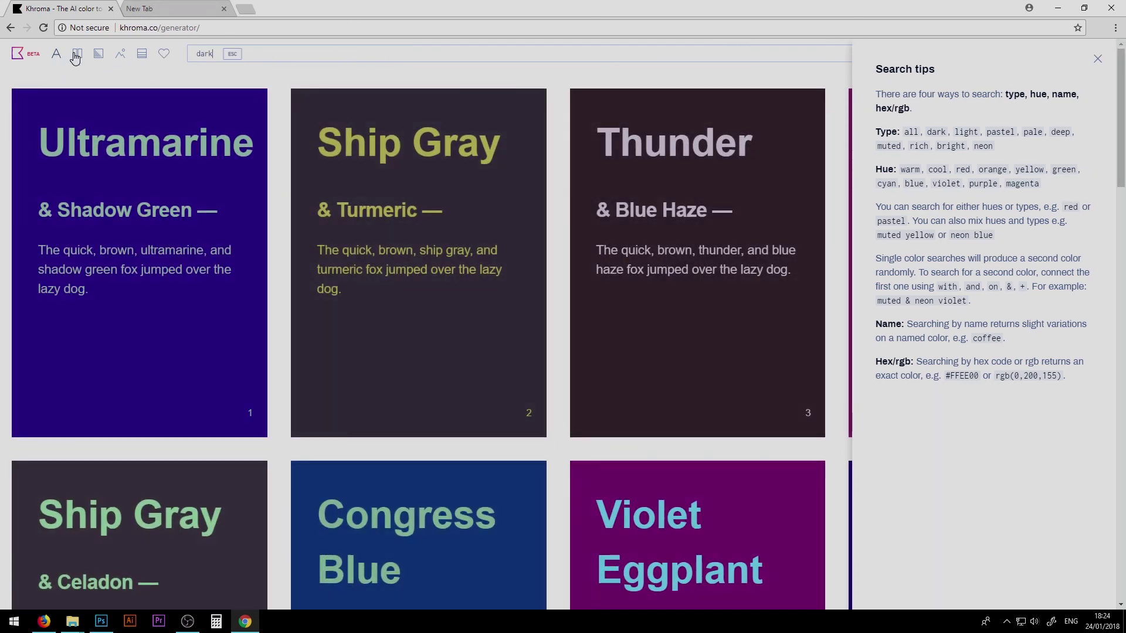
pyautogui.scroll(-5, 369, 235)
pyautogui.scroll(-15, 385, 251)
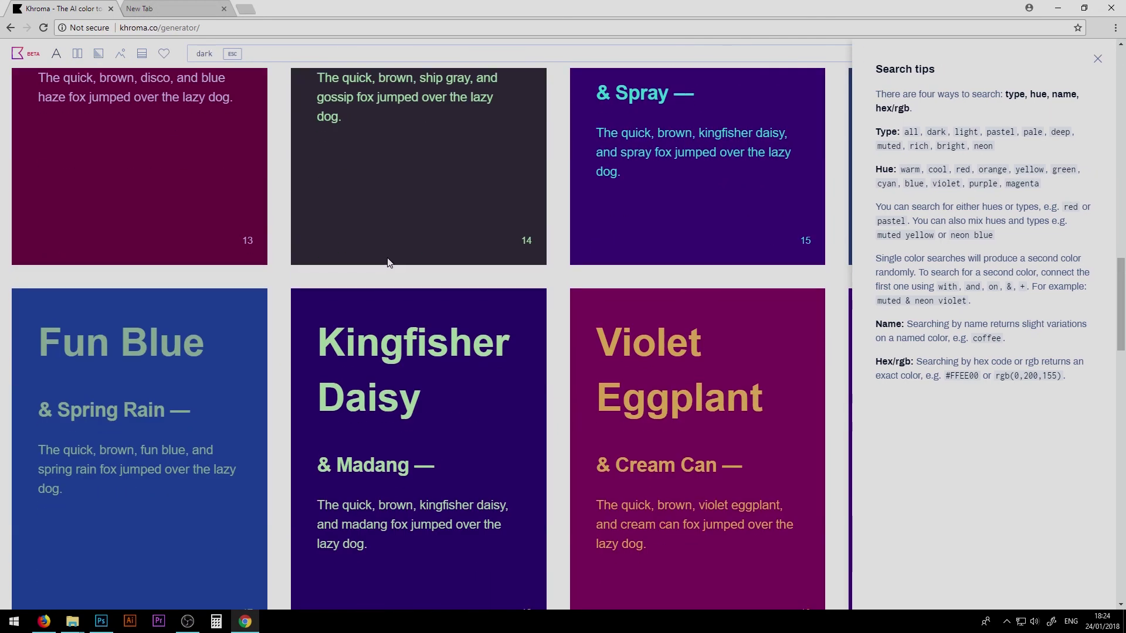
pyautogui.scroll(10, 390, 258)
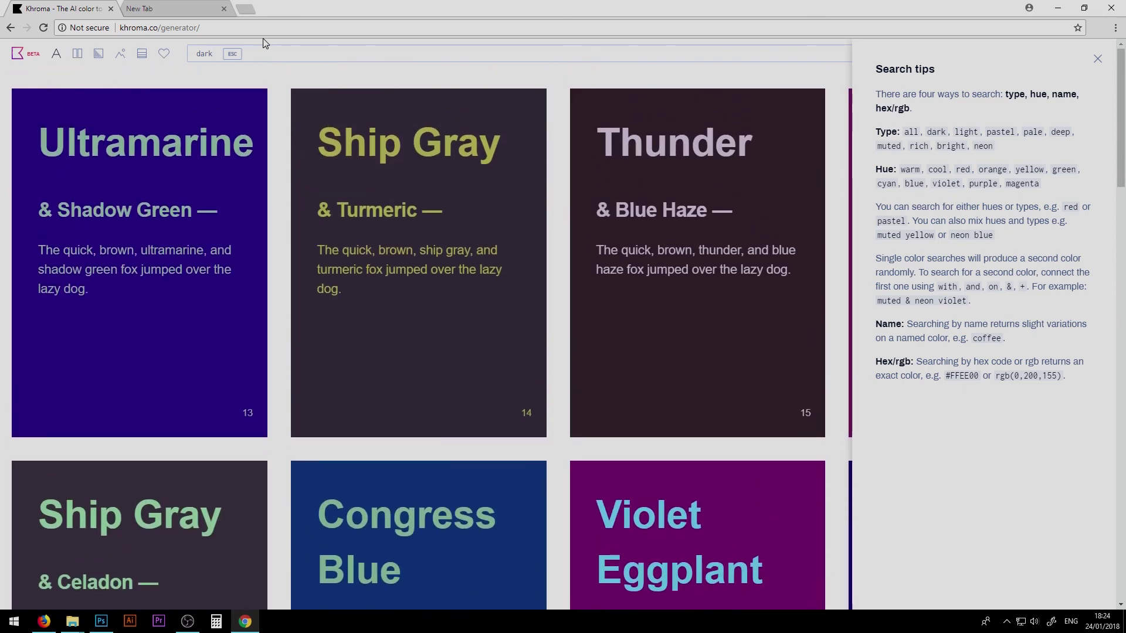
# Step: Replace the search term with "warm" to generate warm-hued combinations
pyautogui.press('BackSpace')
pyautogui.press('BackSpace')
pyautogui.press('BackSpace')
pyautogui.press('BackSpace')
pyautogui.write('warm')
pyautogui.press('Return')
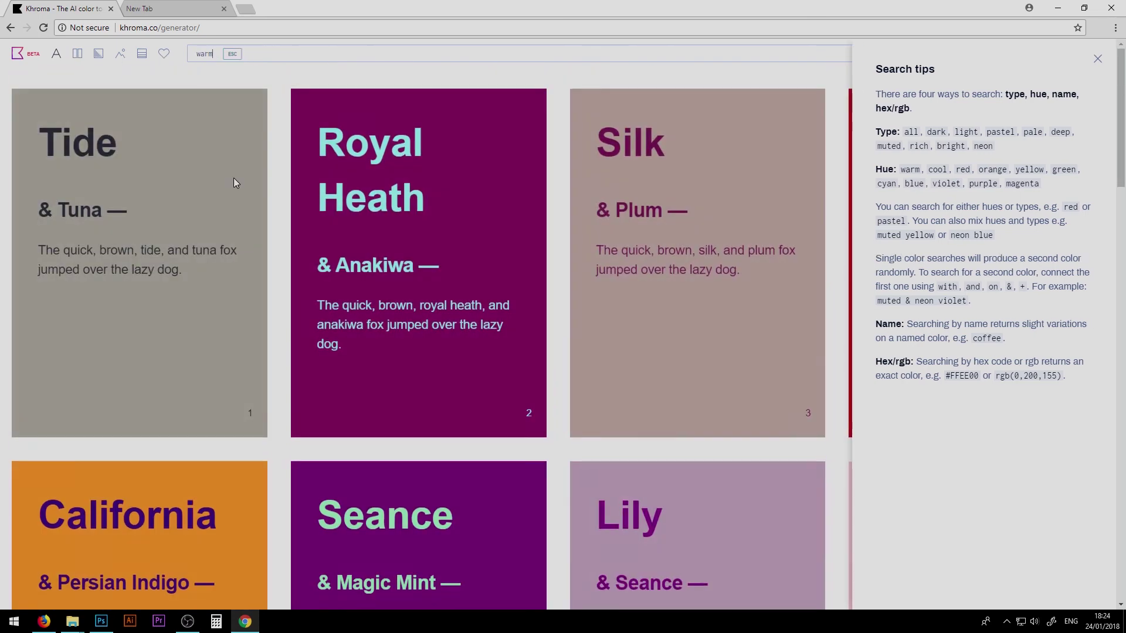
# Step: Copy the hue "purple" from the search tips, search for it and browse the resulting combinations
pyautogui.moveTo(876, 162); pyautogui.dragTo(1013, 183)
pyautogui.click(1043, 189)
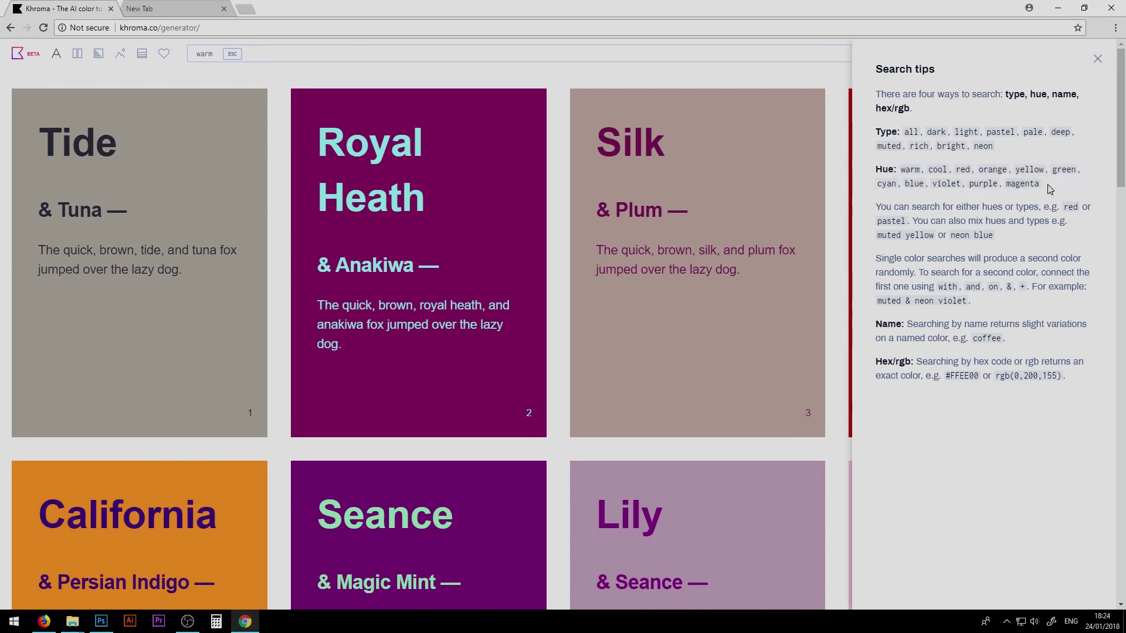
pyautogui.doubleClick(994, 186)
pyautogui.hotkey('ctrl', 'c')
pyautogui.click(371, 52)
pyautogui.hotkey('ctrl', 'v')
pyautogui.press('Return')
pyautogui.scroll(-8, 564, 267)
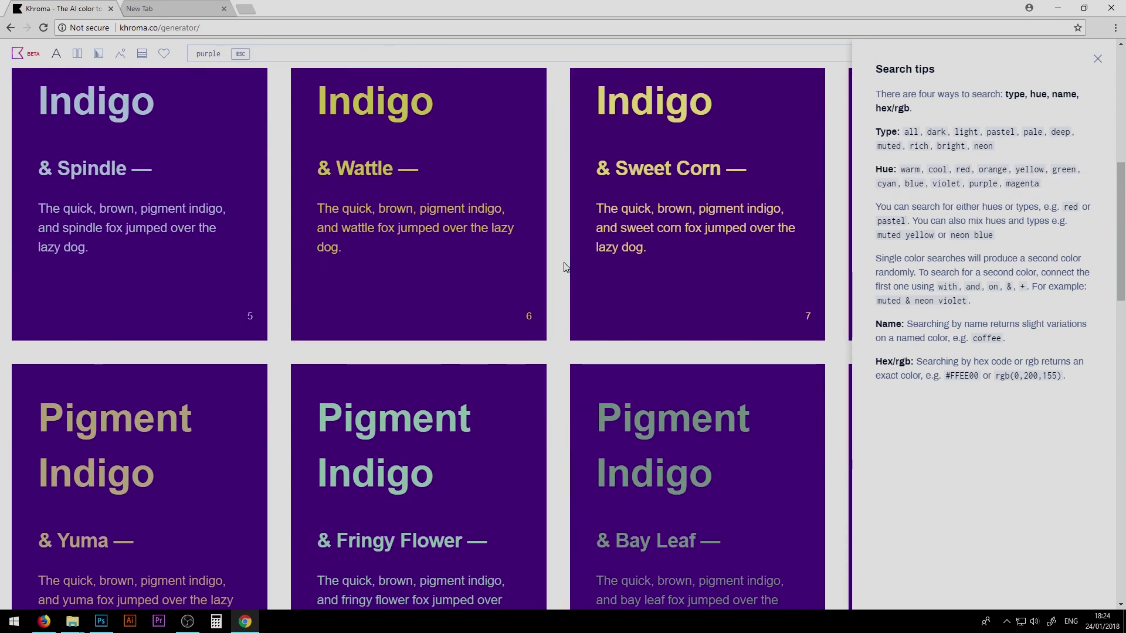
pyautogui.scroll(8, 563, 264)
pyautogui.moveTo(942, 131); pyautogui.dragTo(878, 132)
pyautogui.click(872, 174)
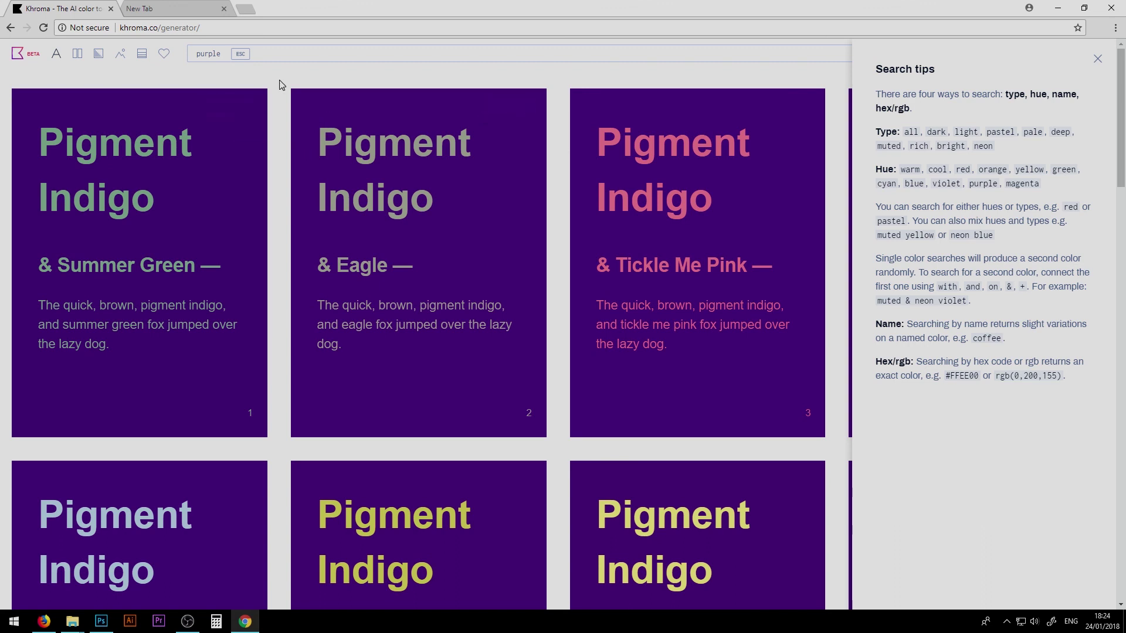
# Step: Switch to Photoshop and copy the hex code of the gold stop in the portrait's gradient map, keeping the gradient as it is
pyautogui.click(100, 623)
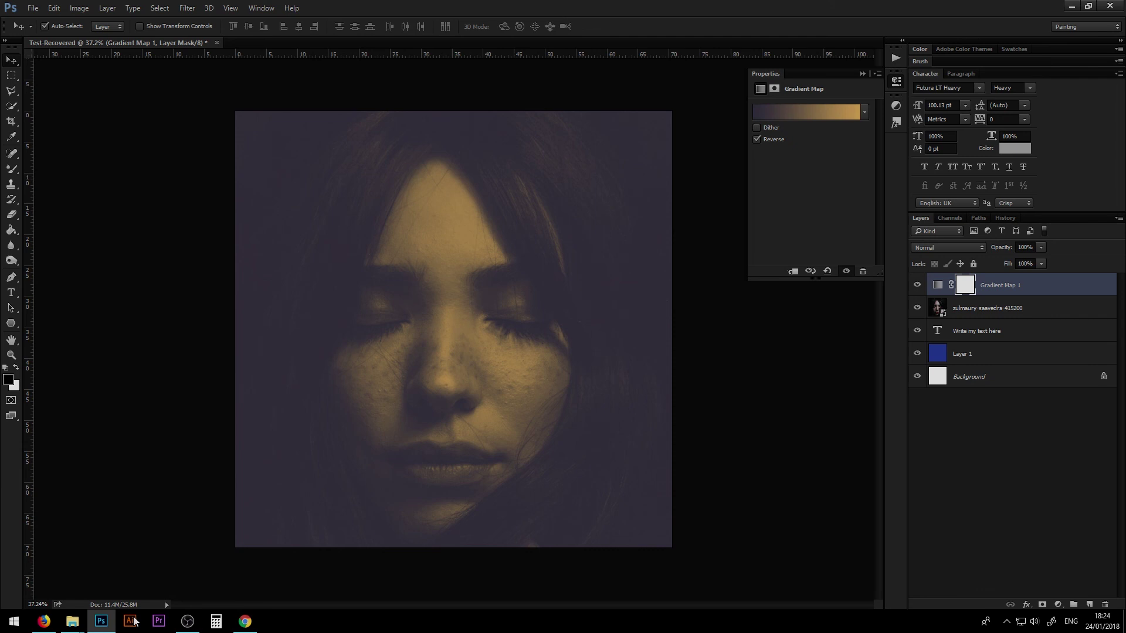
pyautogui.click(838, 114)
pyautogui.click(854, 452)
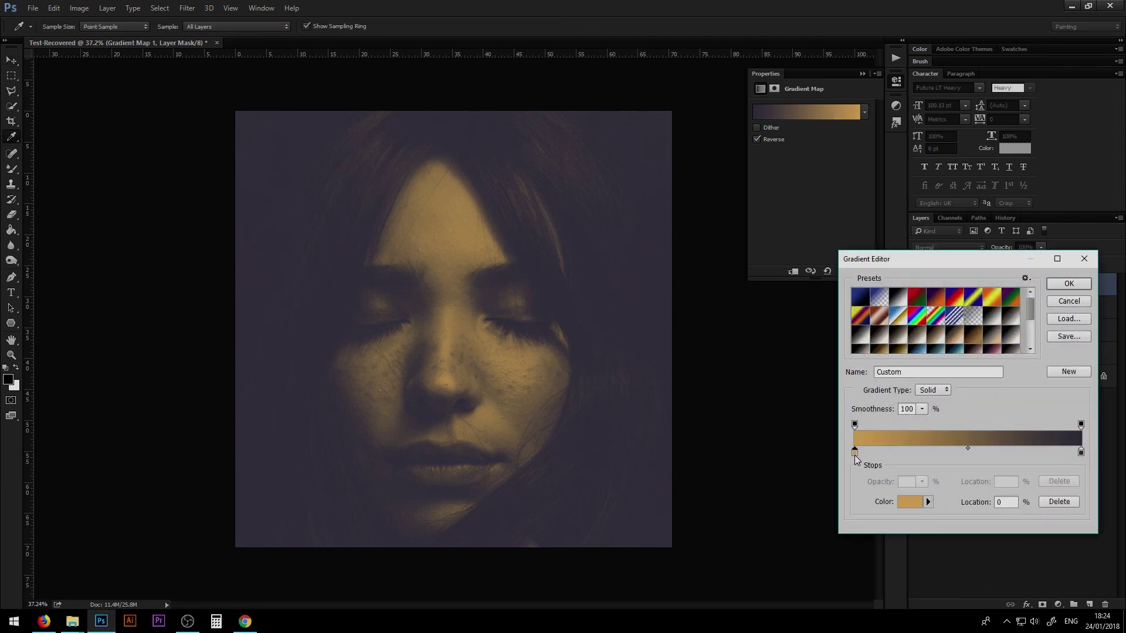
pyautogui.click(910, 502)
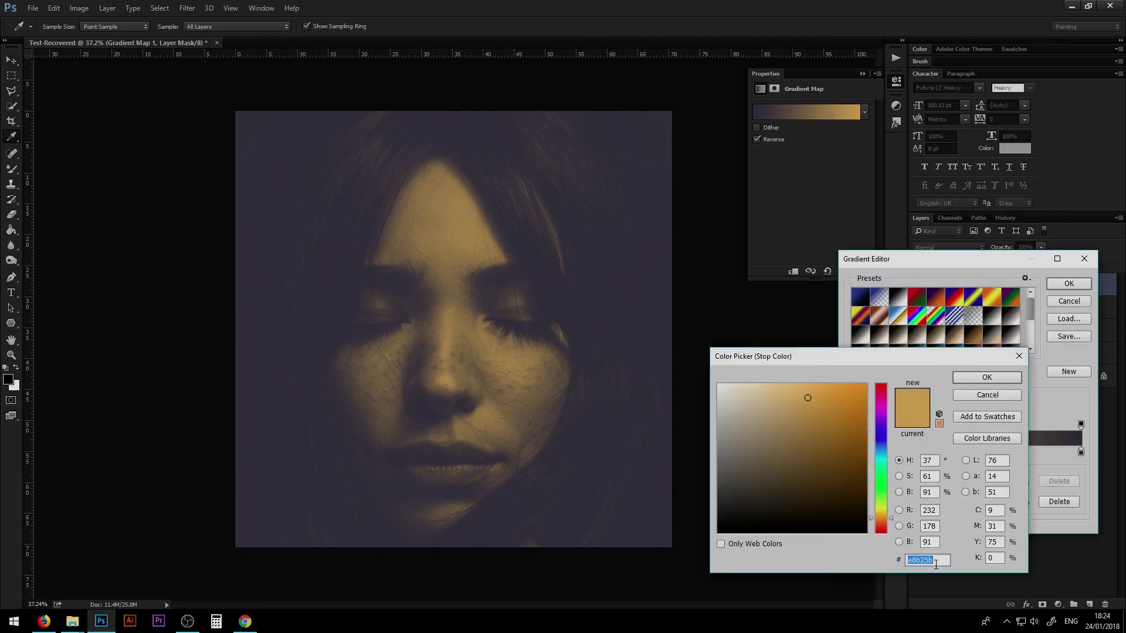
pyautogui.click(982, 377)
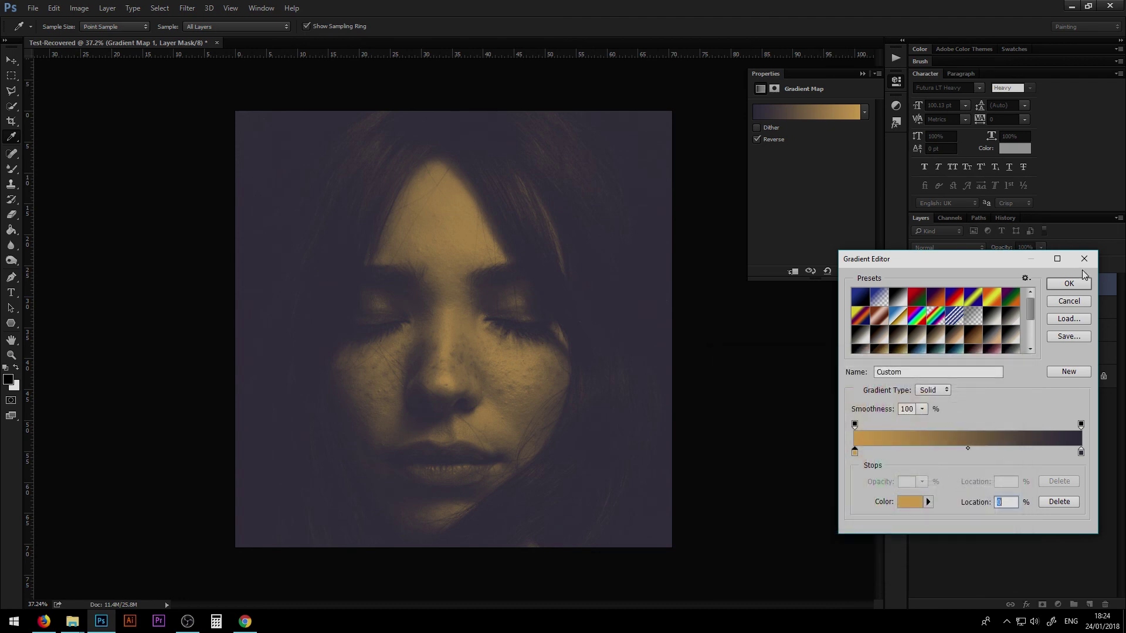
pyautogui.click(1069, 283)
# Step: Return to Khroma, search for the hex code #e8b25b and browse the text combinations generated with that color
pyautogui.hotkey('alt', 'Tab')
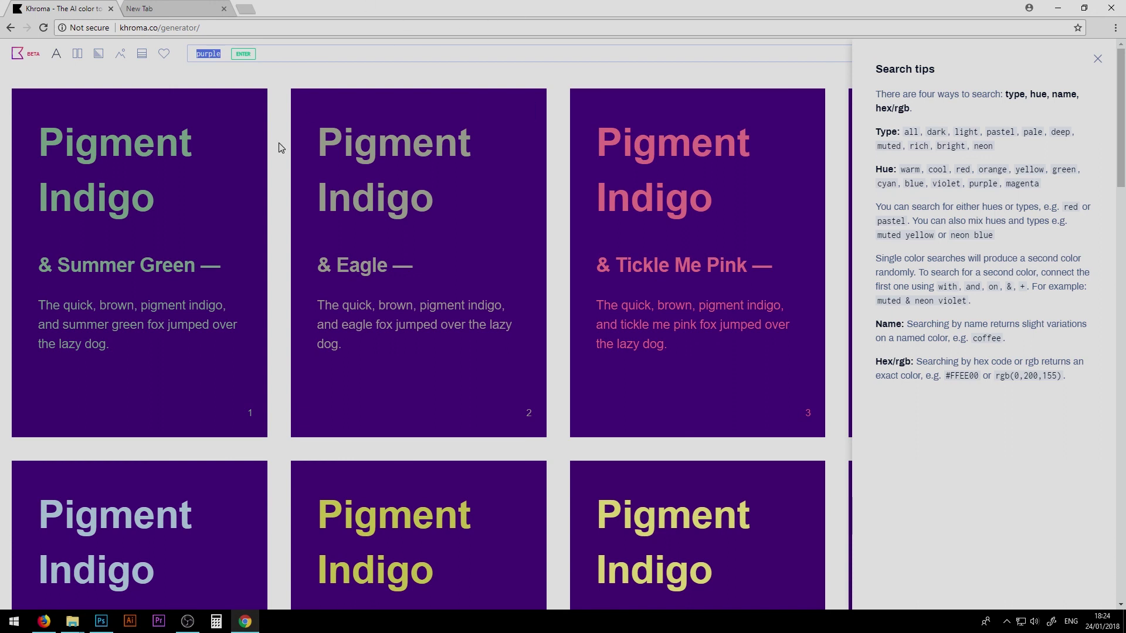
pyautogui.hotkey('ctrl', 'v')
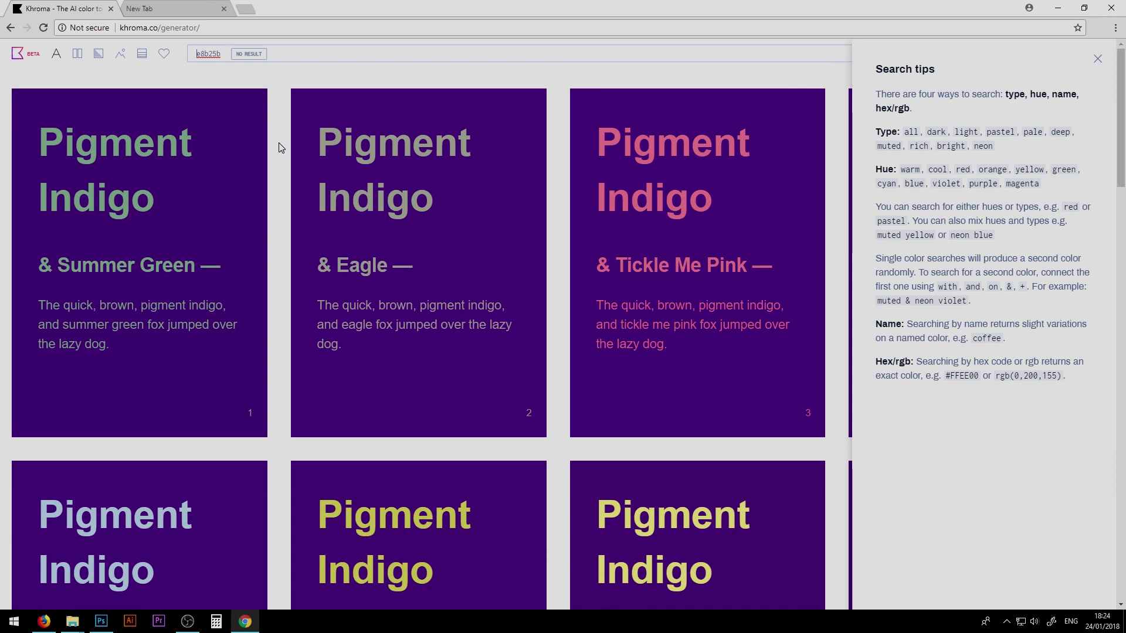
pyautogui.write('#')
pyautogui.press('Return')
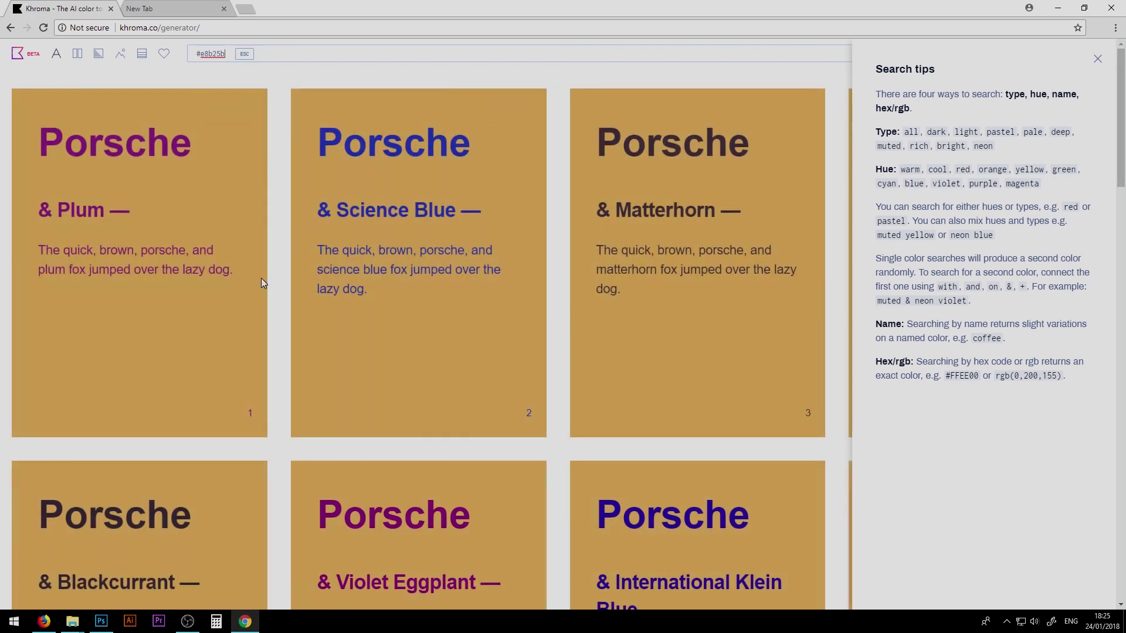
pyautogui.scroll(-4, 262, 278)
pyautogui.scroll(4, 309, 252)
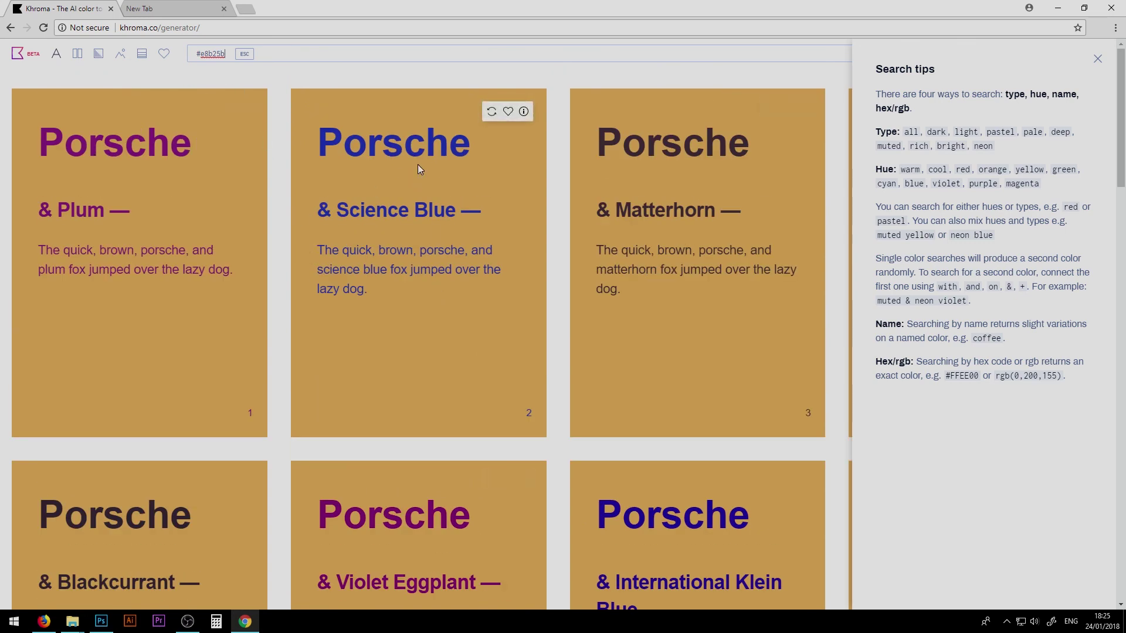
pyautogui.scroll(-20, 665, 251)
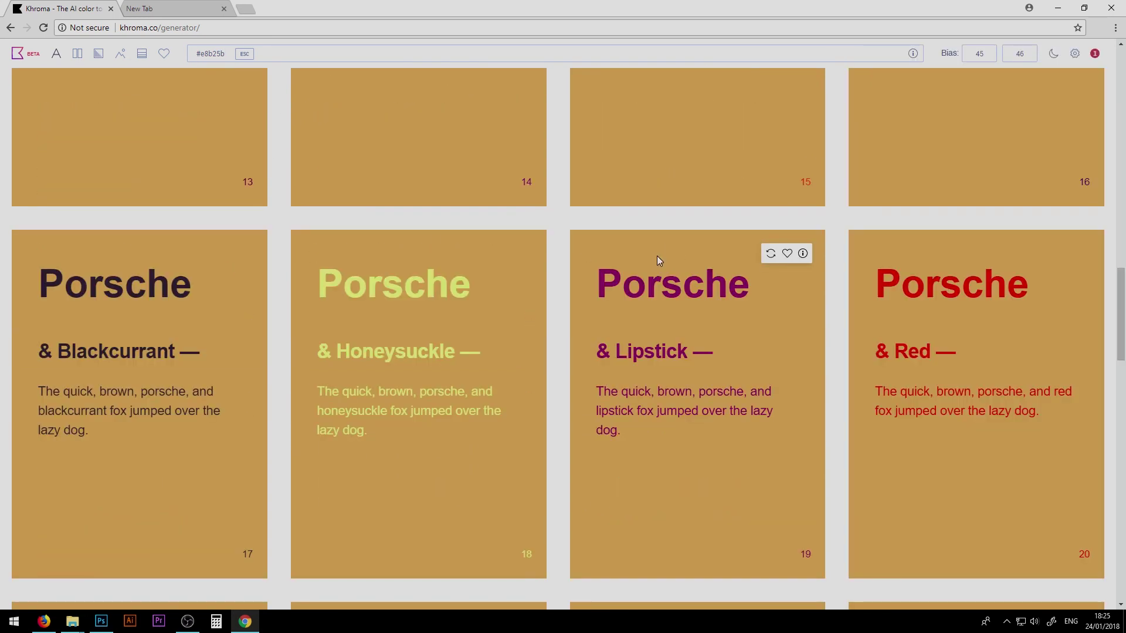
pyautogui.scroll(-7, 657, 256)
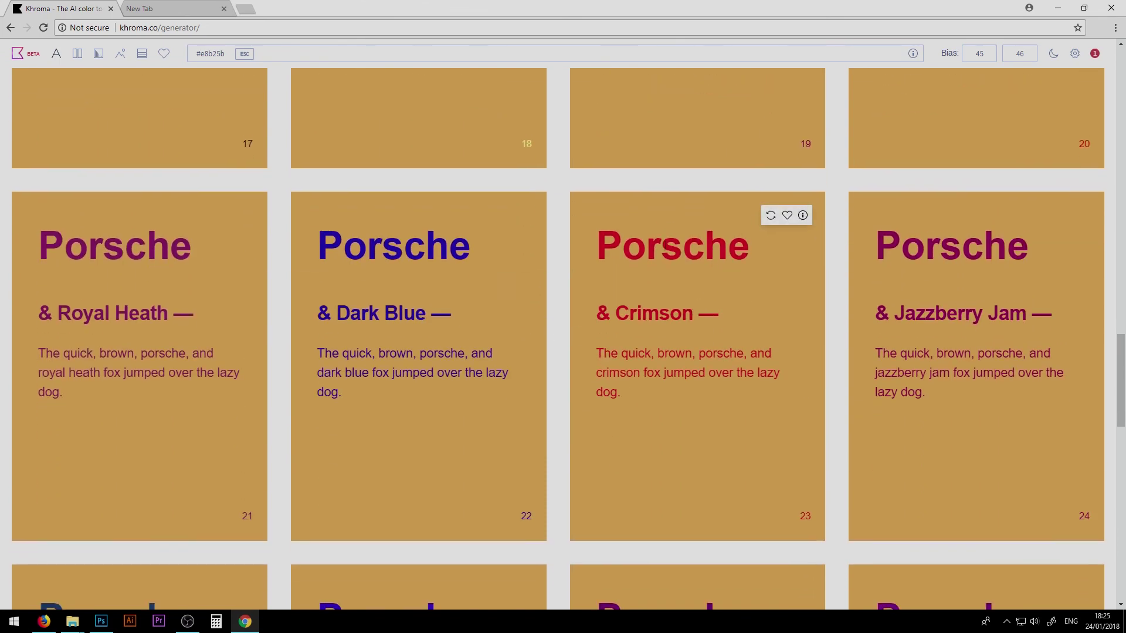